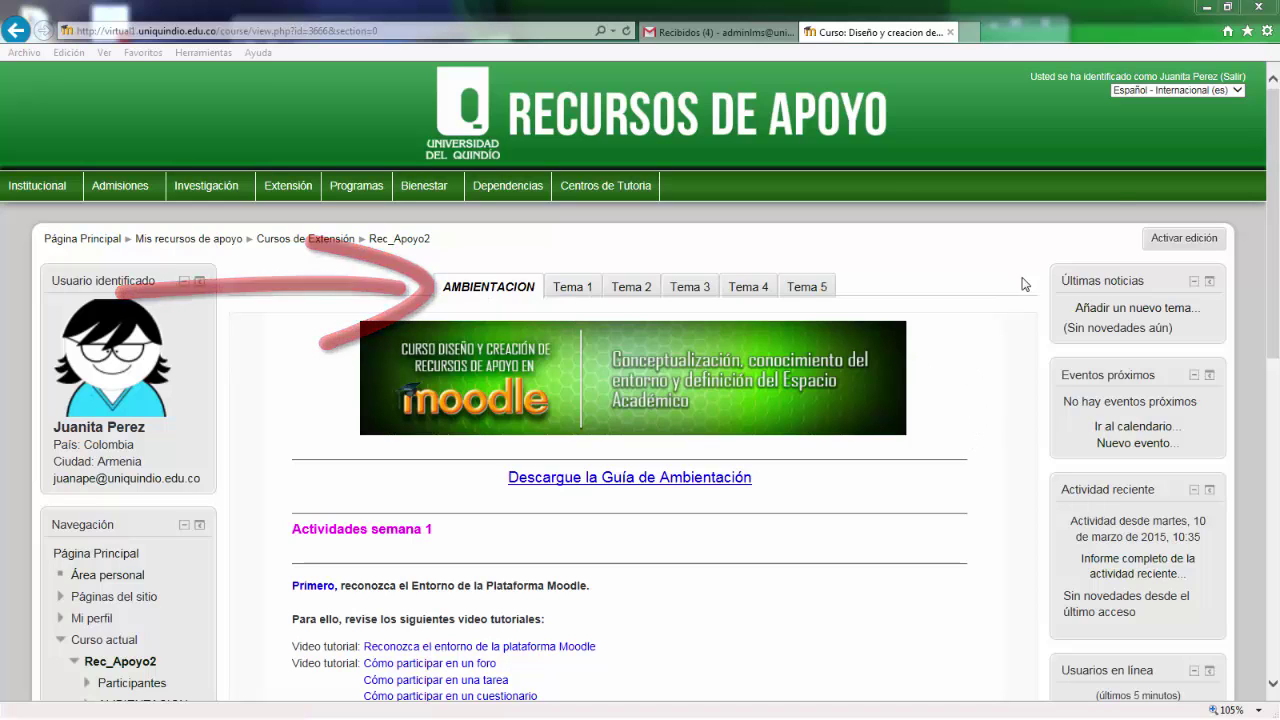
Turn on course editing and add a Cuestionario activity to the AMBIENTACION section
click(1180, 240)
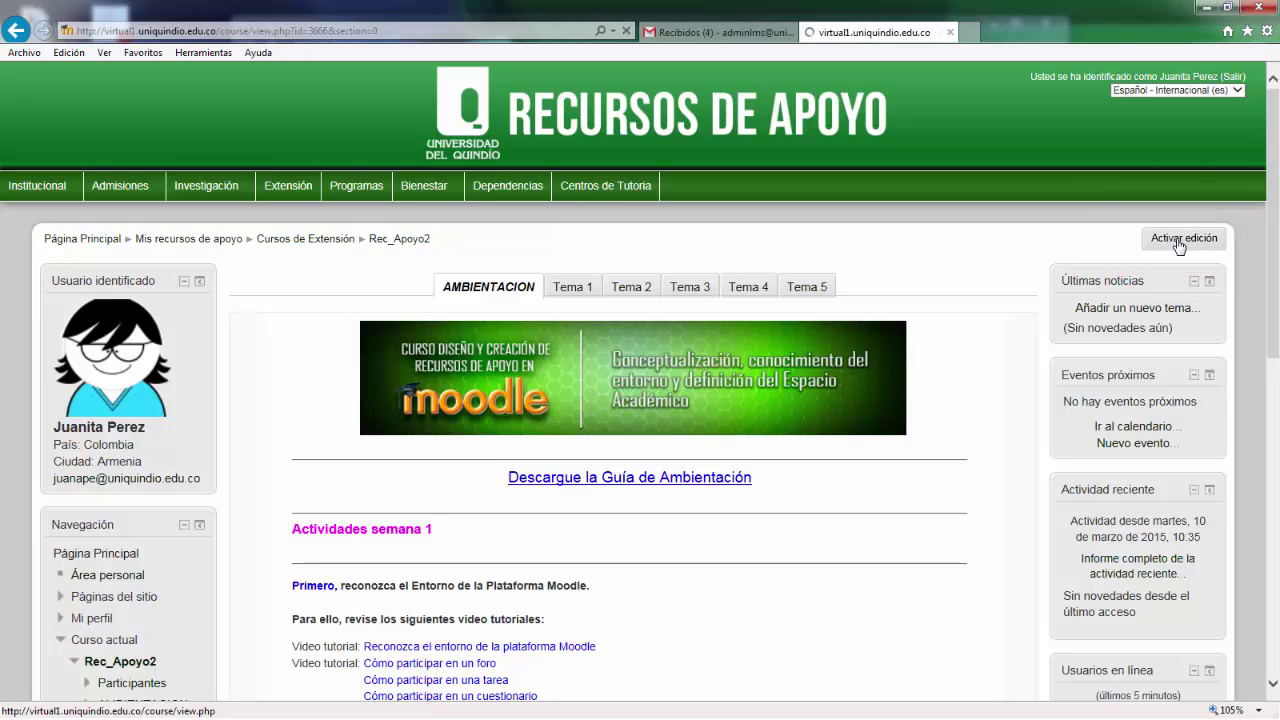
scroll(990, 360, down, 2)
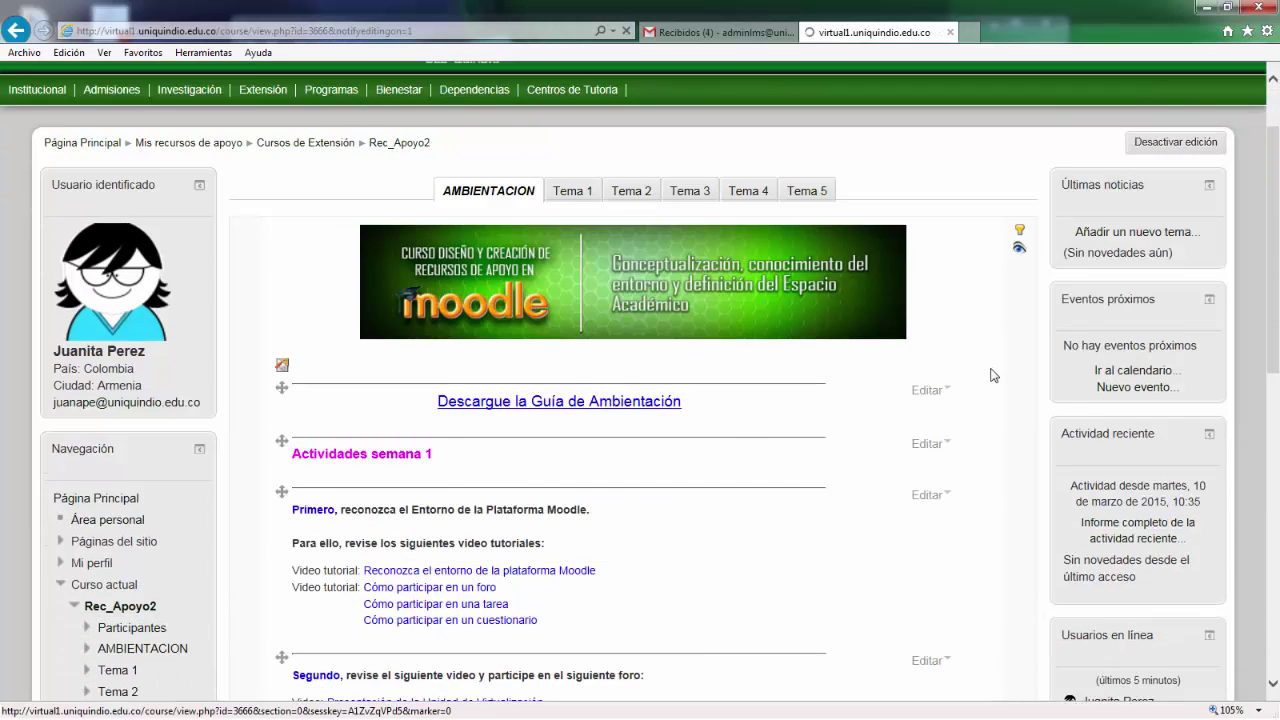
scroll(993, 375, down, 15)
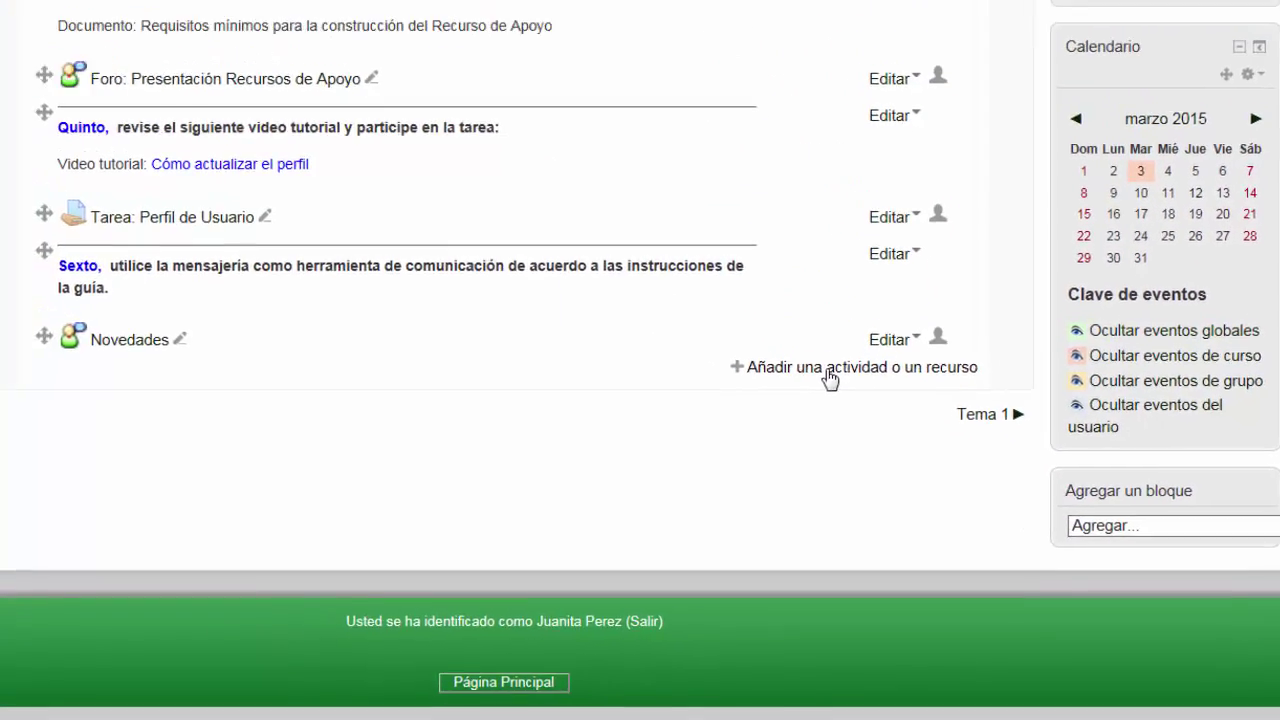
click(645, 262)
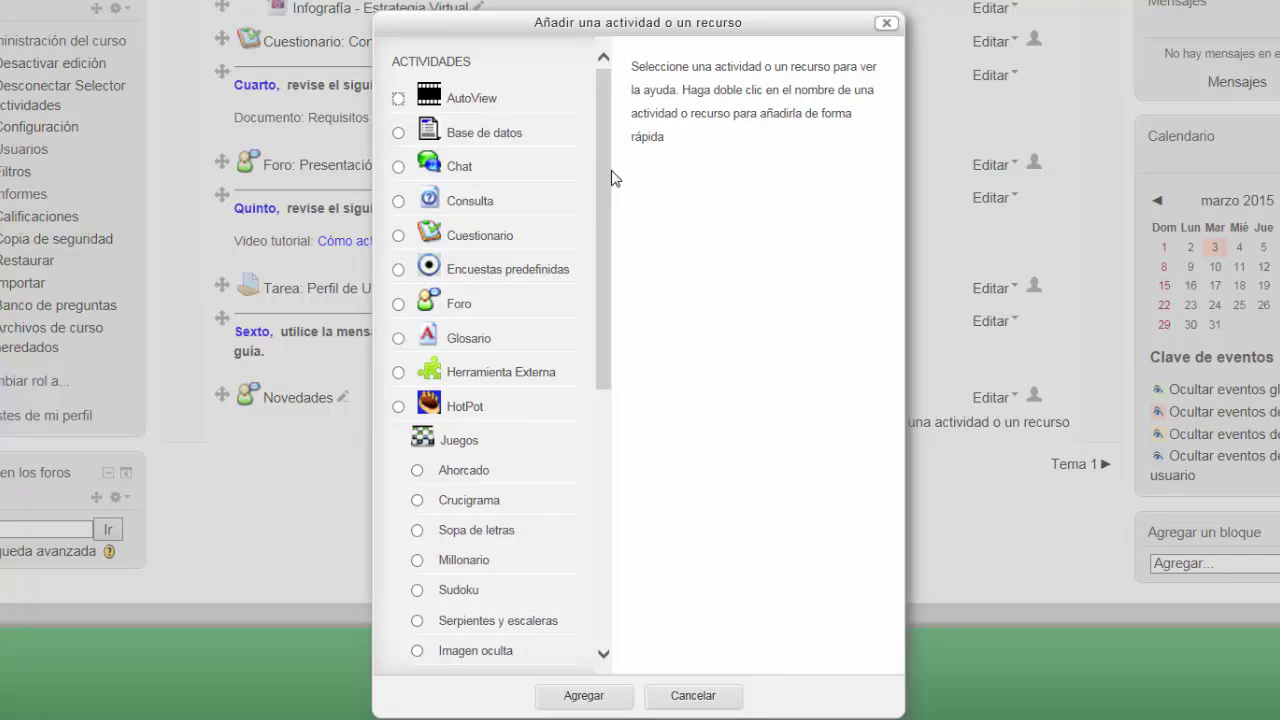
click(398, 237)
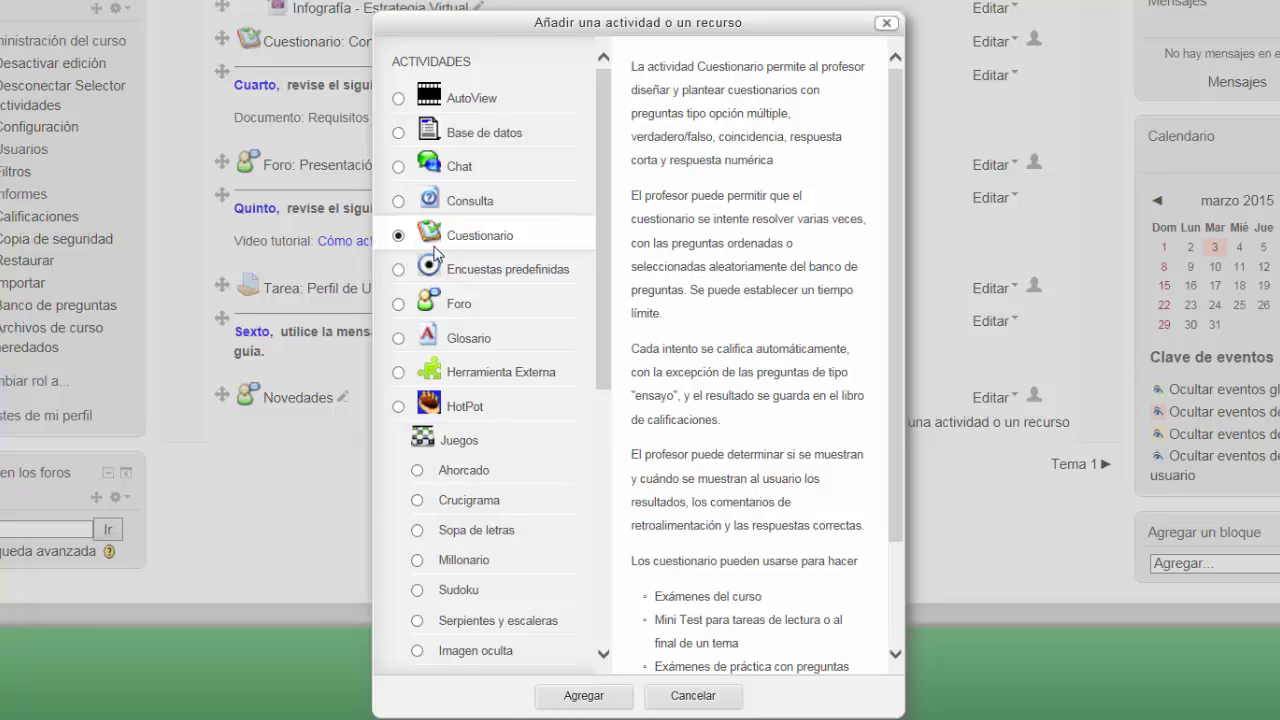
click(591, 700)
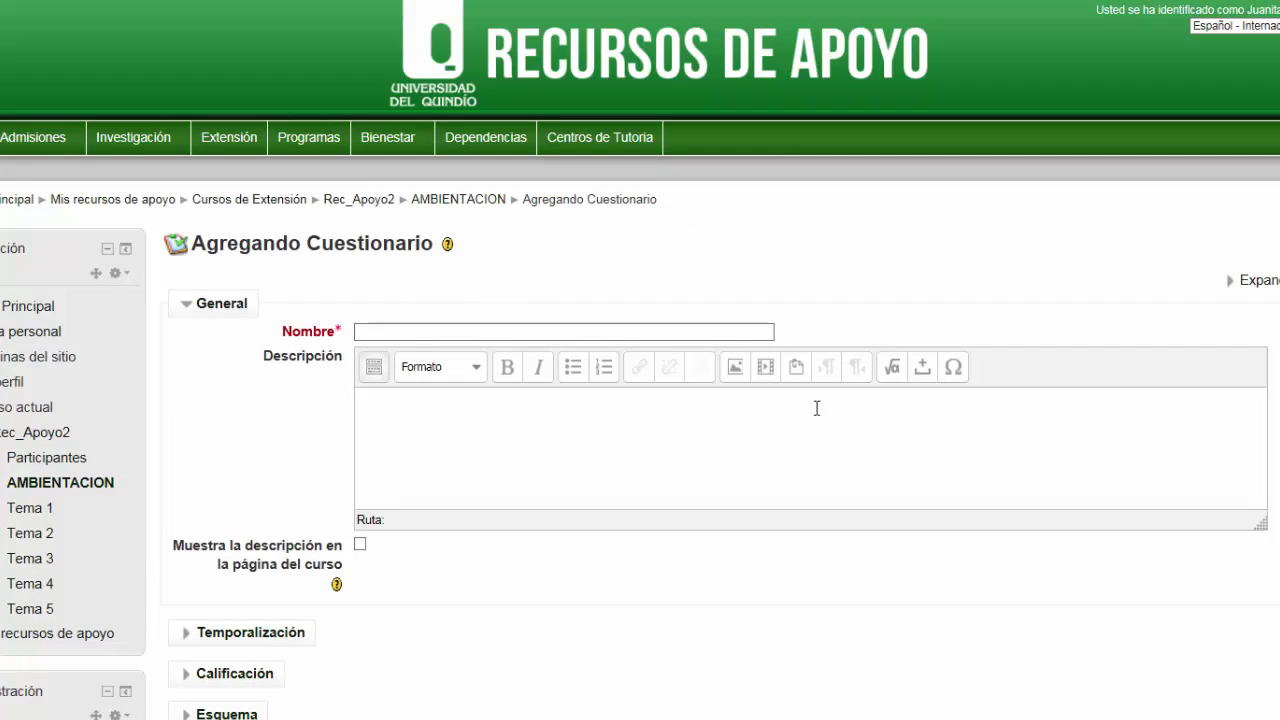
Name the quiz "Examen 1" and enter the description "Este examen es el de evaluación de la unidad de ambientación"
click(378, 327)
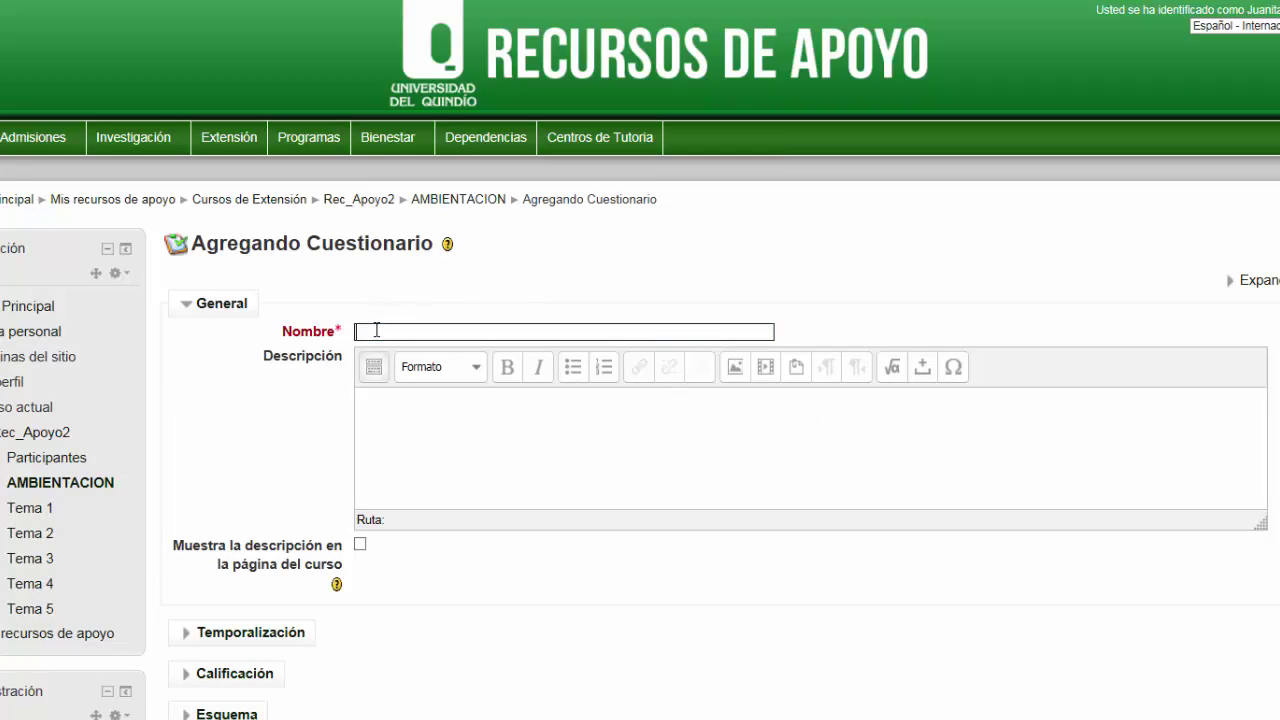
text(Examen 1)
click(419, 435)
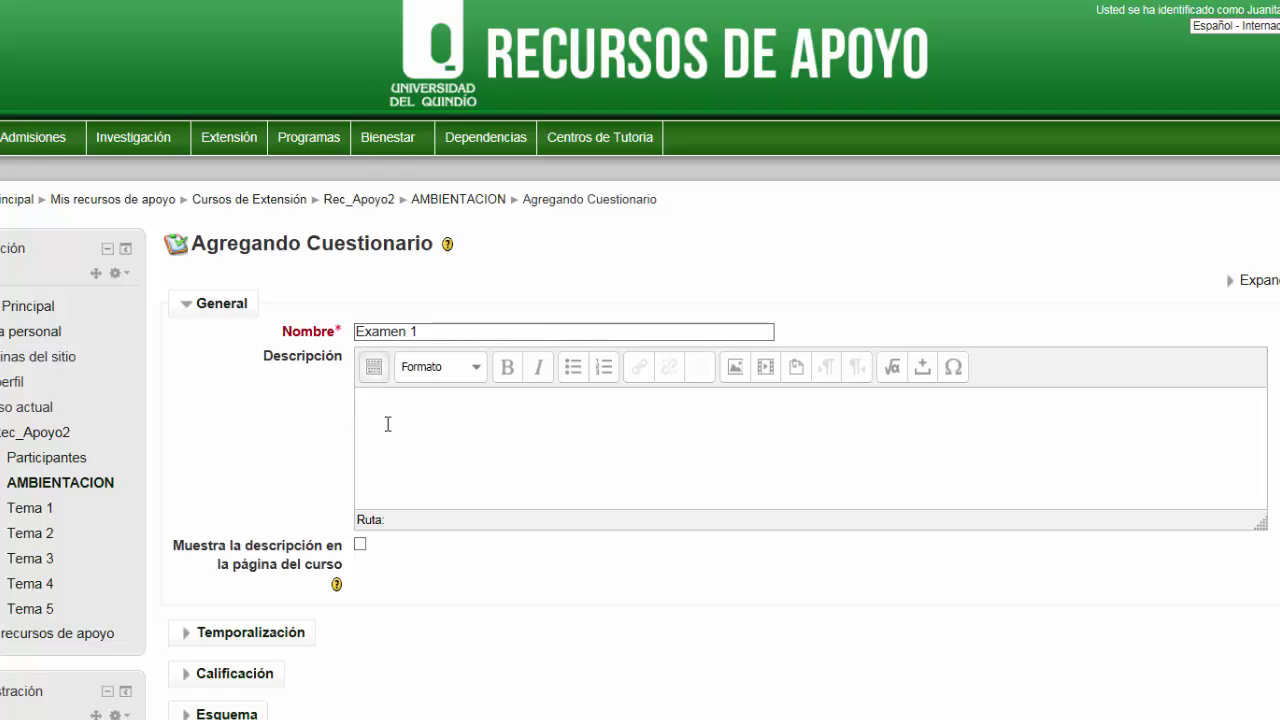
text(E)
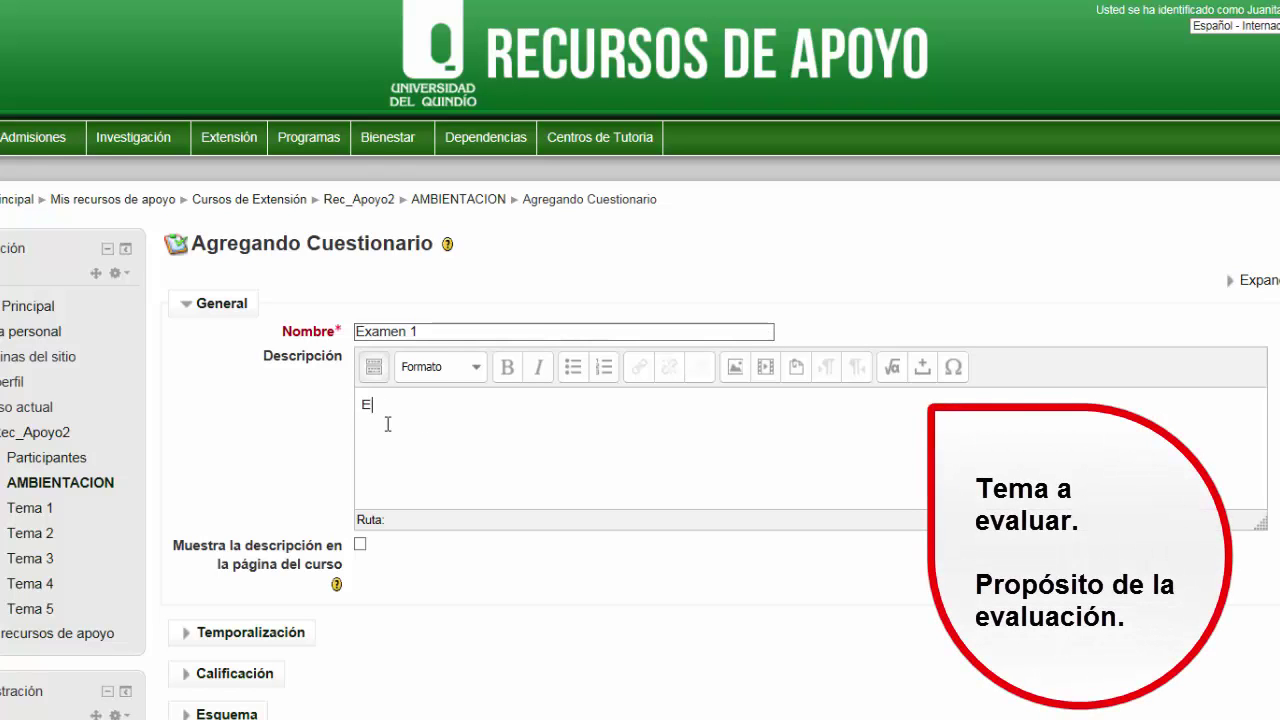
text(ste )
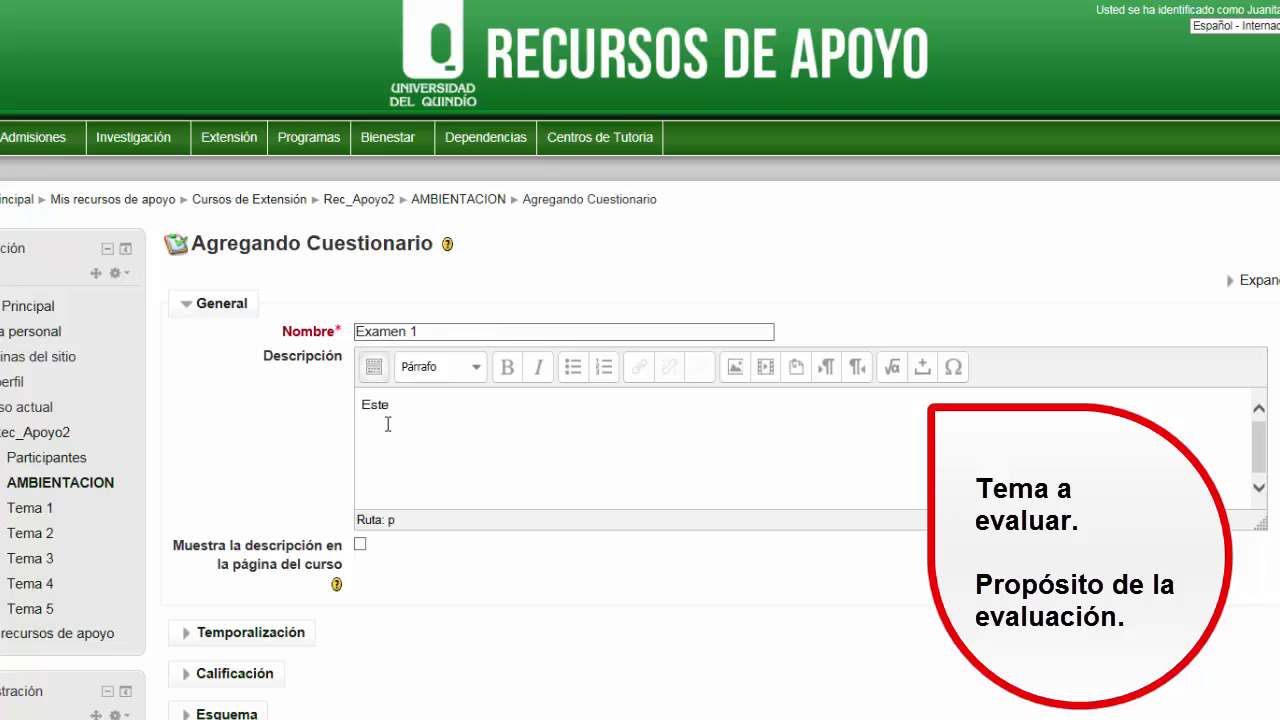
text(examen es el de evaluación de)
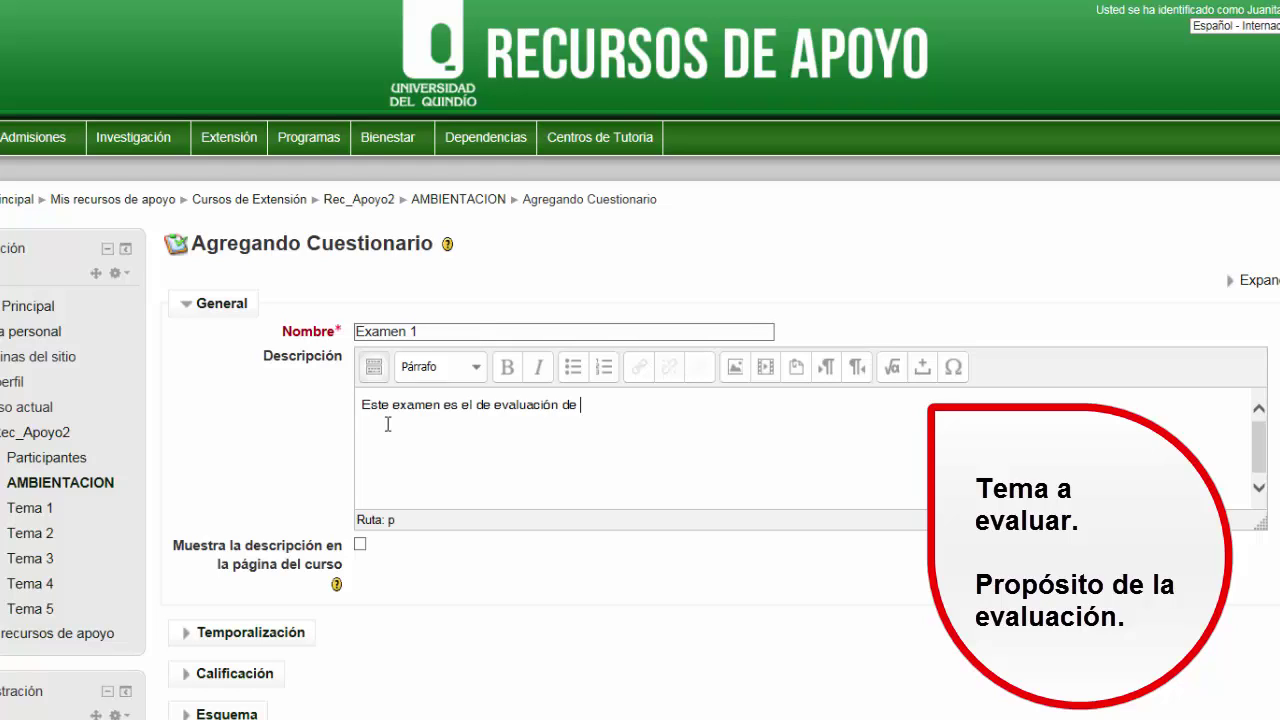
text(la unidad de ambientacion)
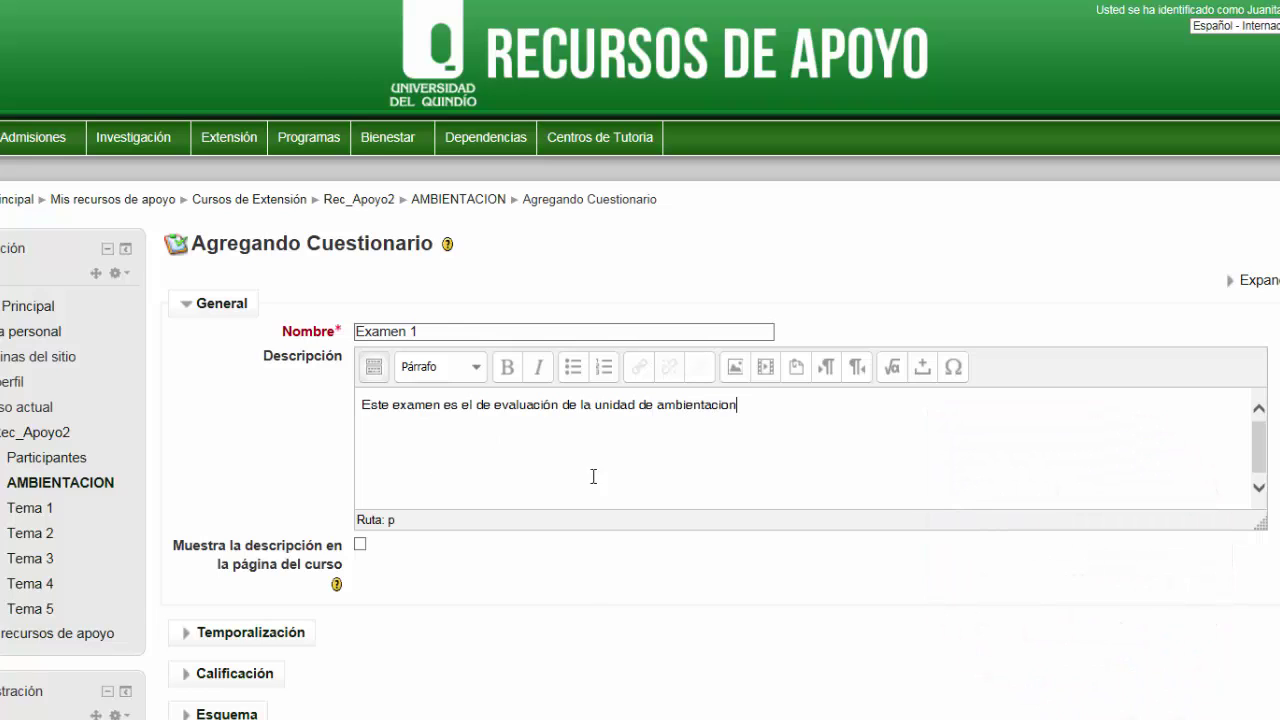
scroll(593, 476, down, 2)
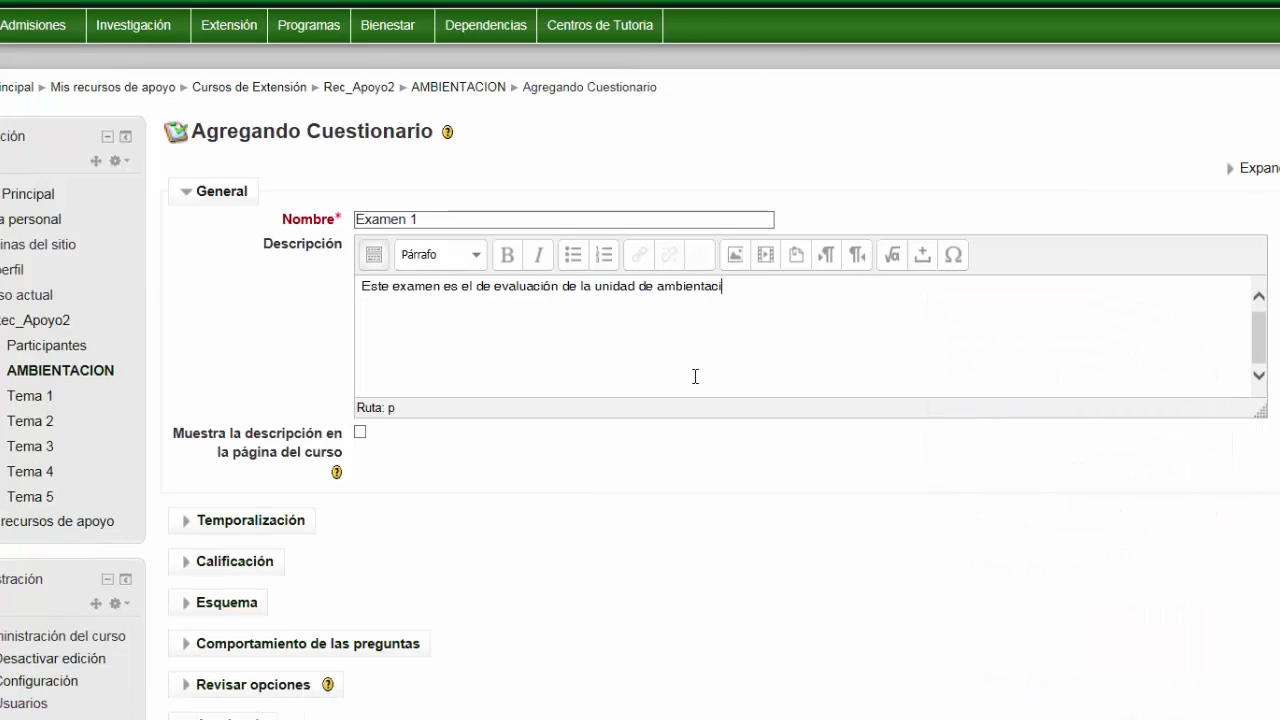
scroll(686, 360, down, 2)
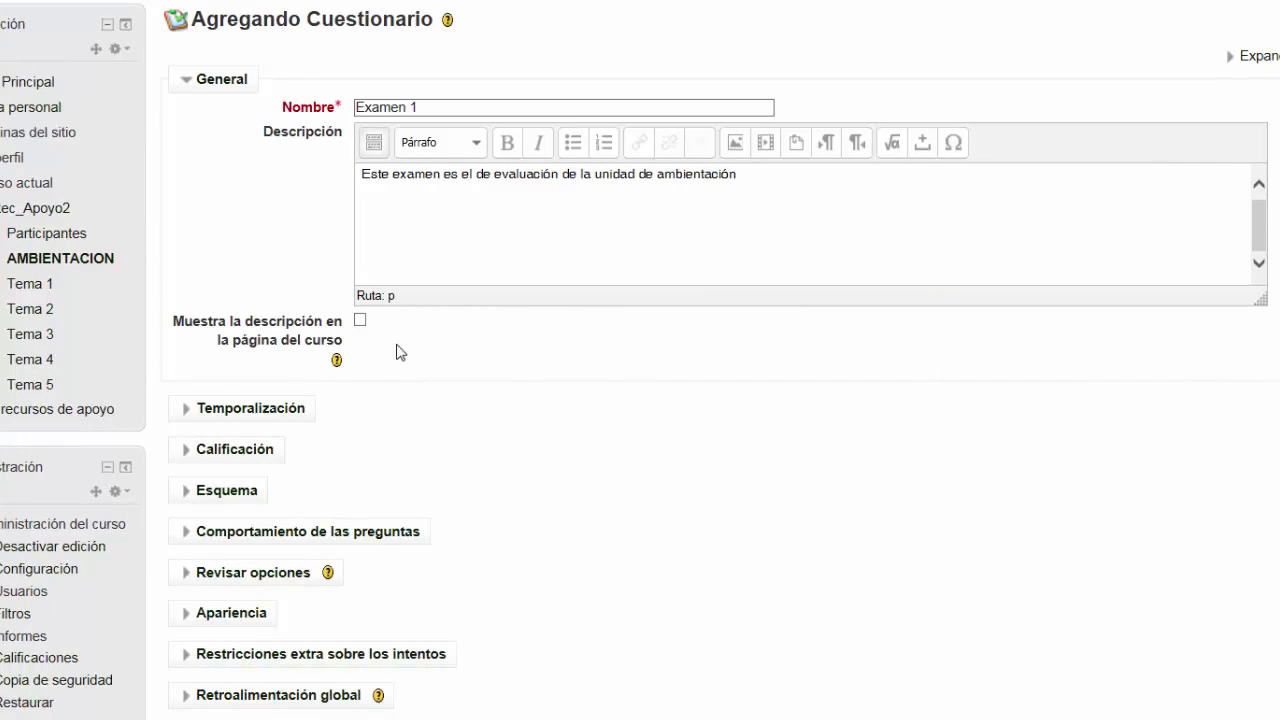
Under Temporalización, enable the quiz opening on 12 marzo 2015 and enable its closing on 15 marzo 2015
scroll(372, 355, down, 2)
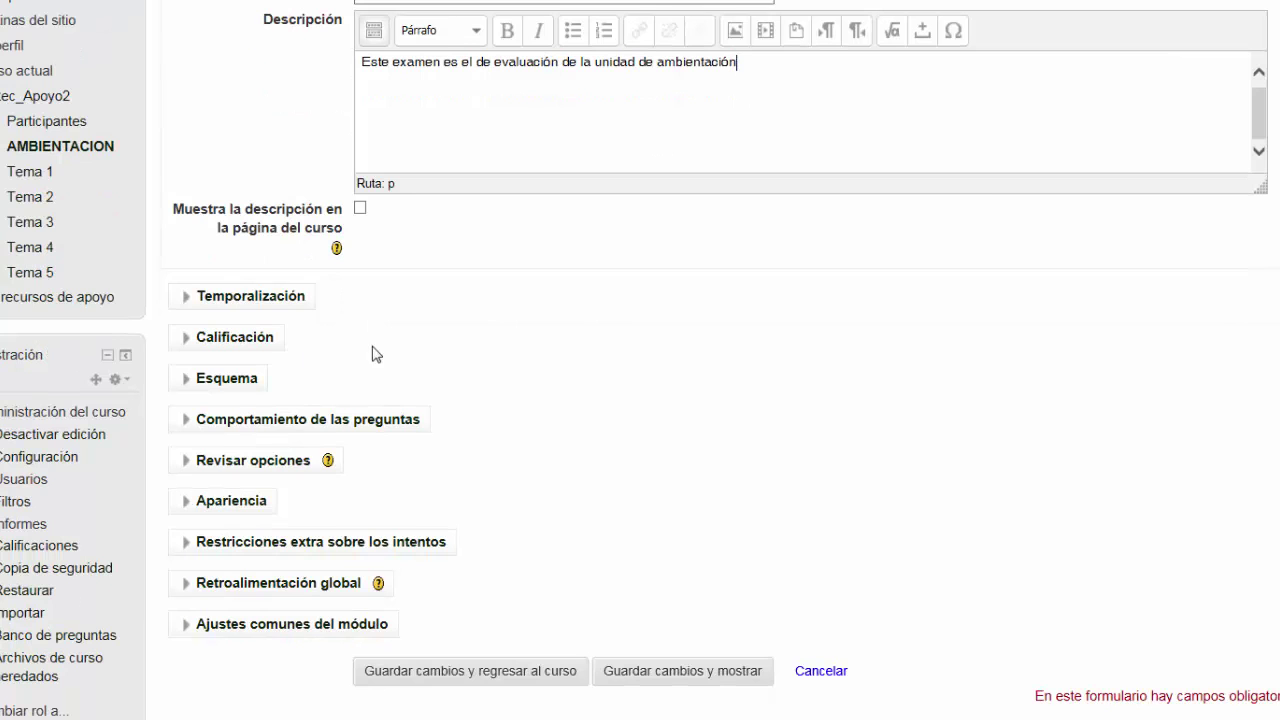
click(185, 298)
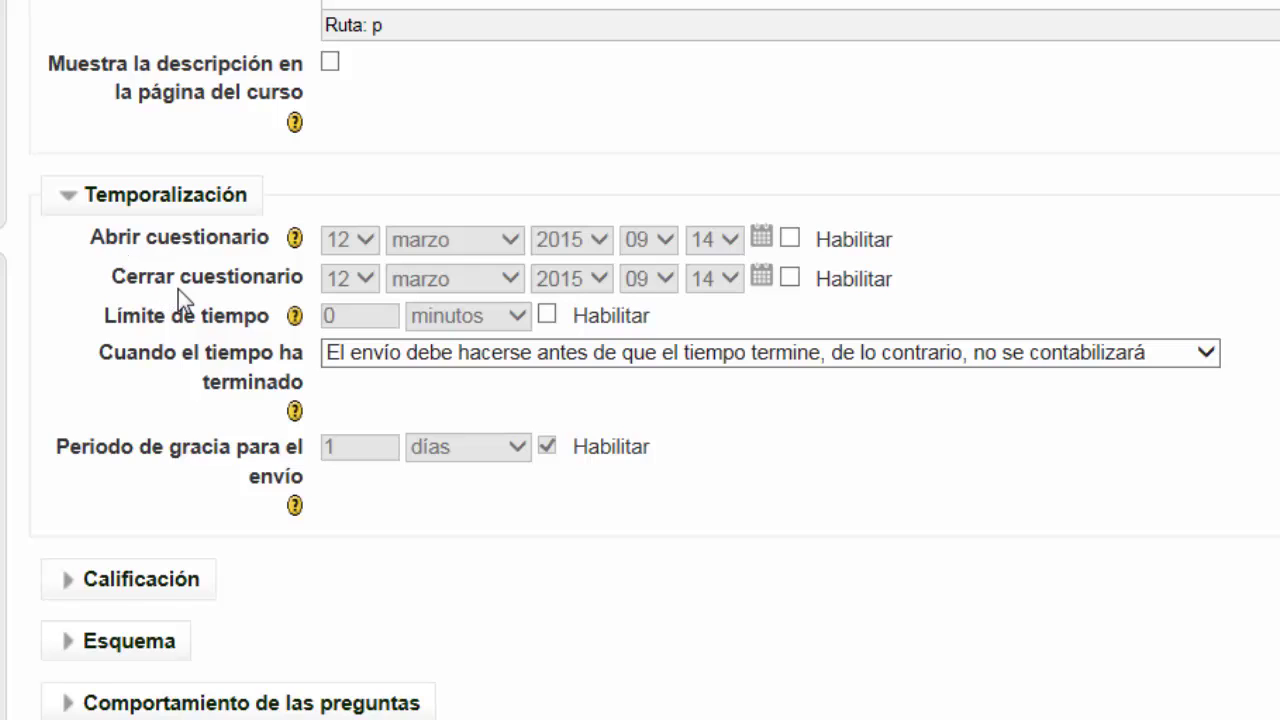
click(790, 240)
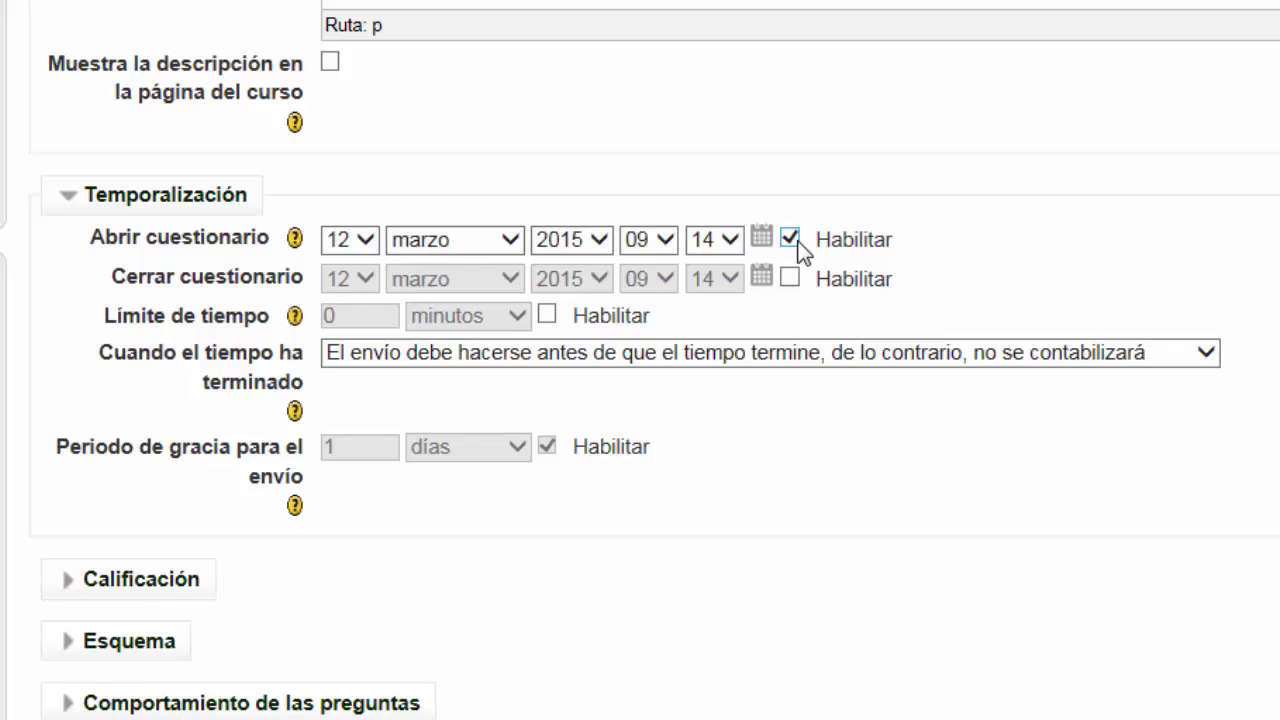
click(367, 240)
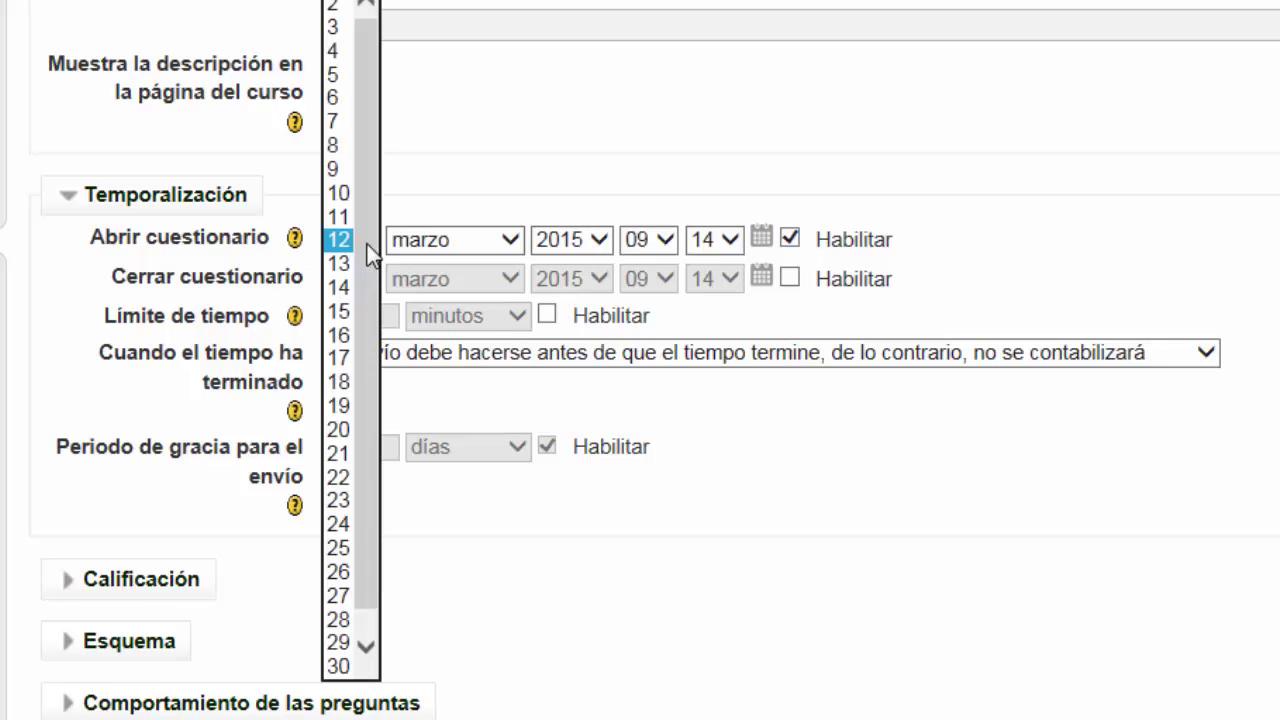
click(541, 196)
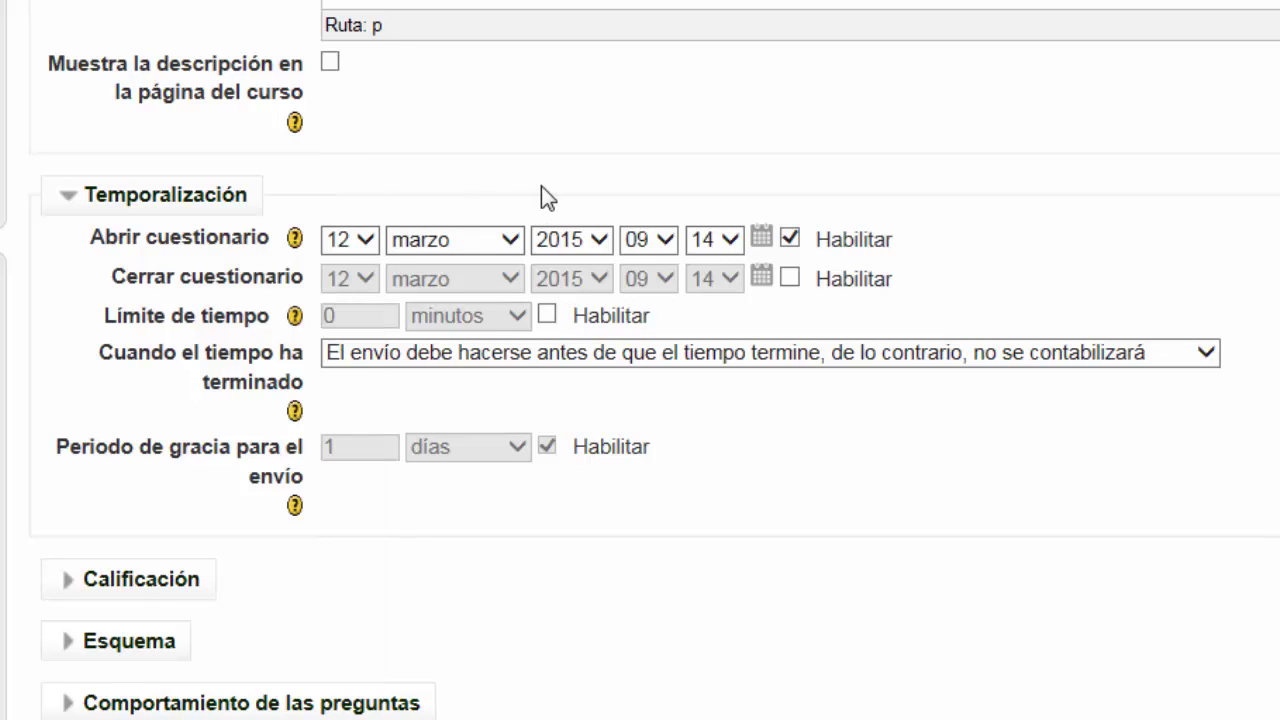
click(790, 278)
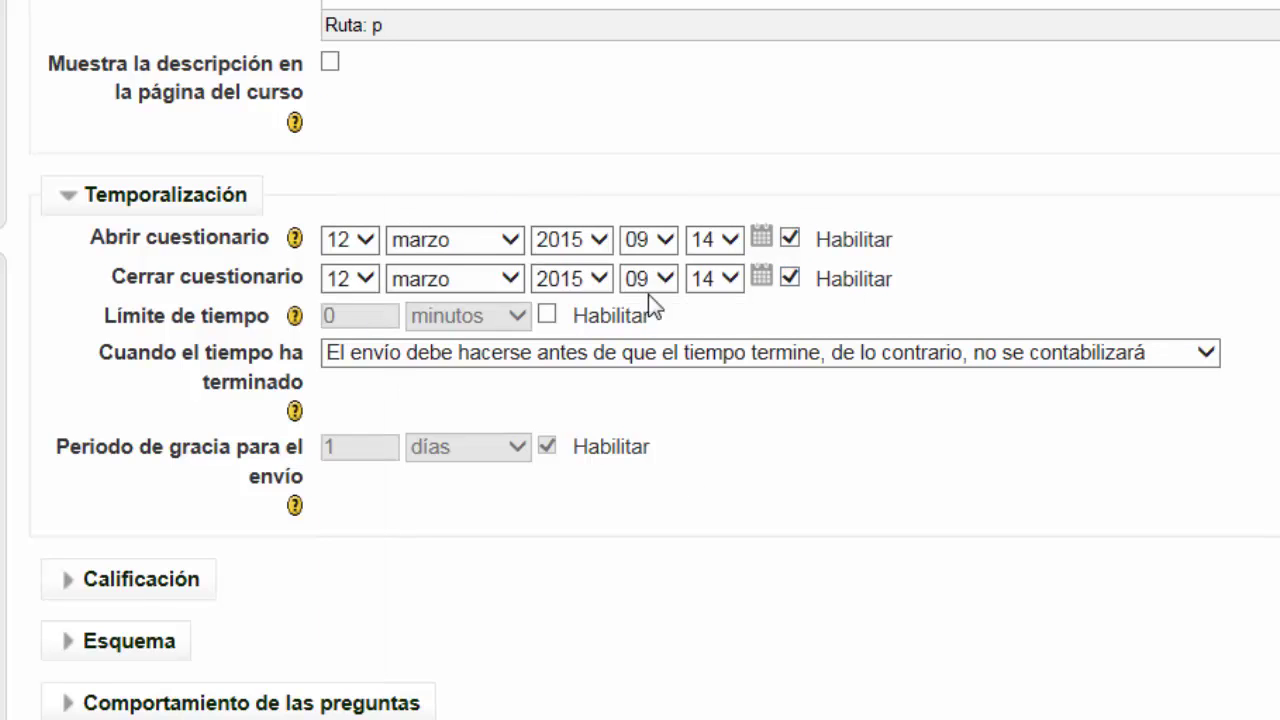
click(368, 282)
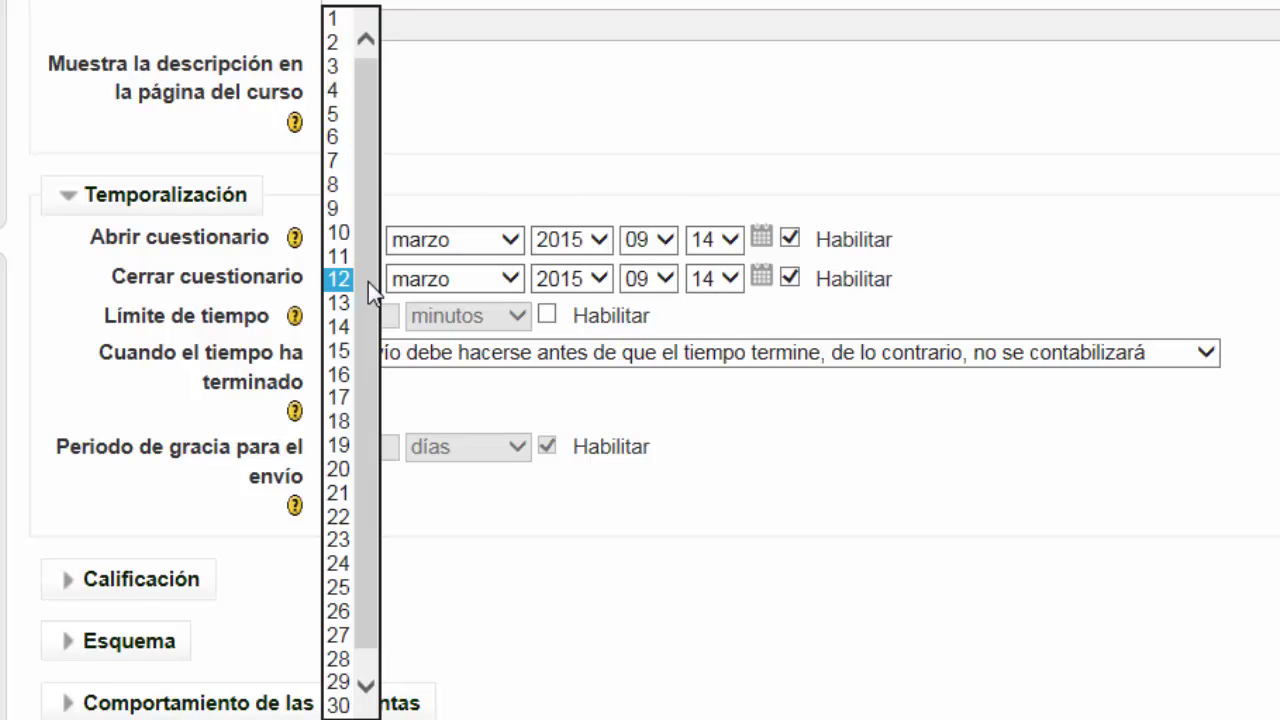
click(340, 352)
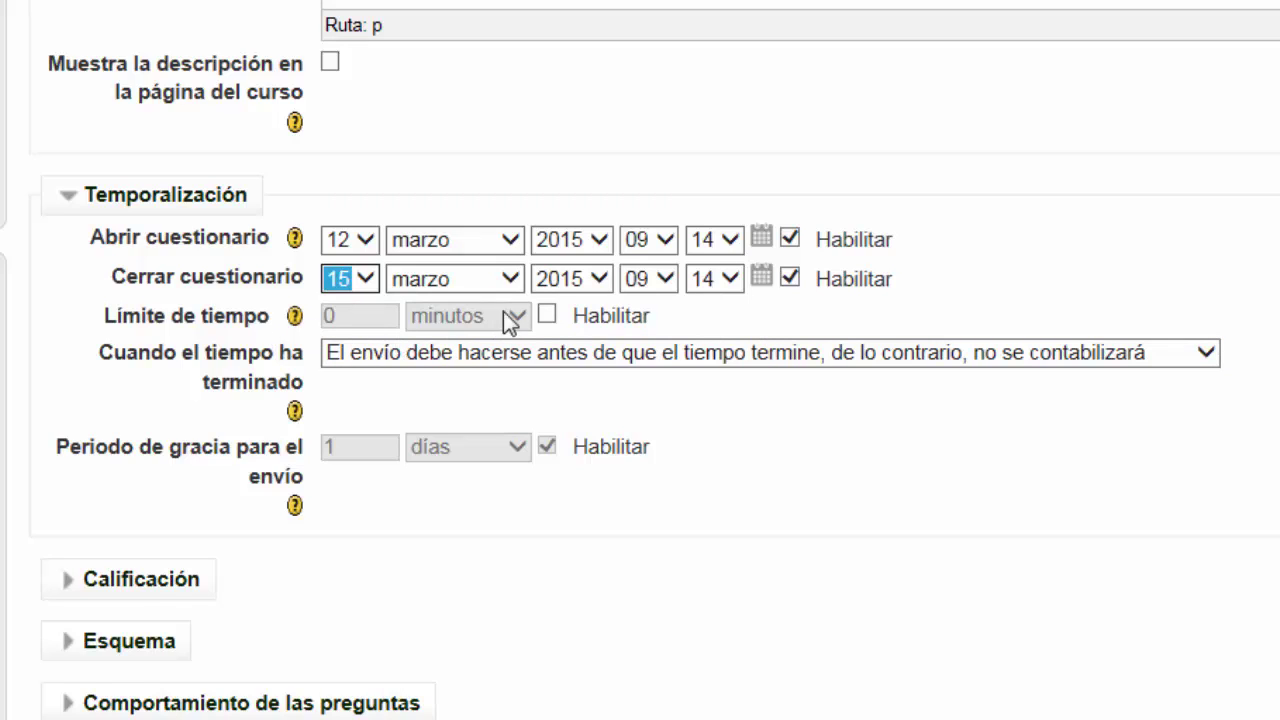
Enable the quiz's time limit and set it to 20 minutos
click(549, 316)
double_click(336, 317)
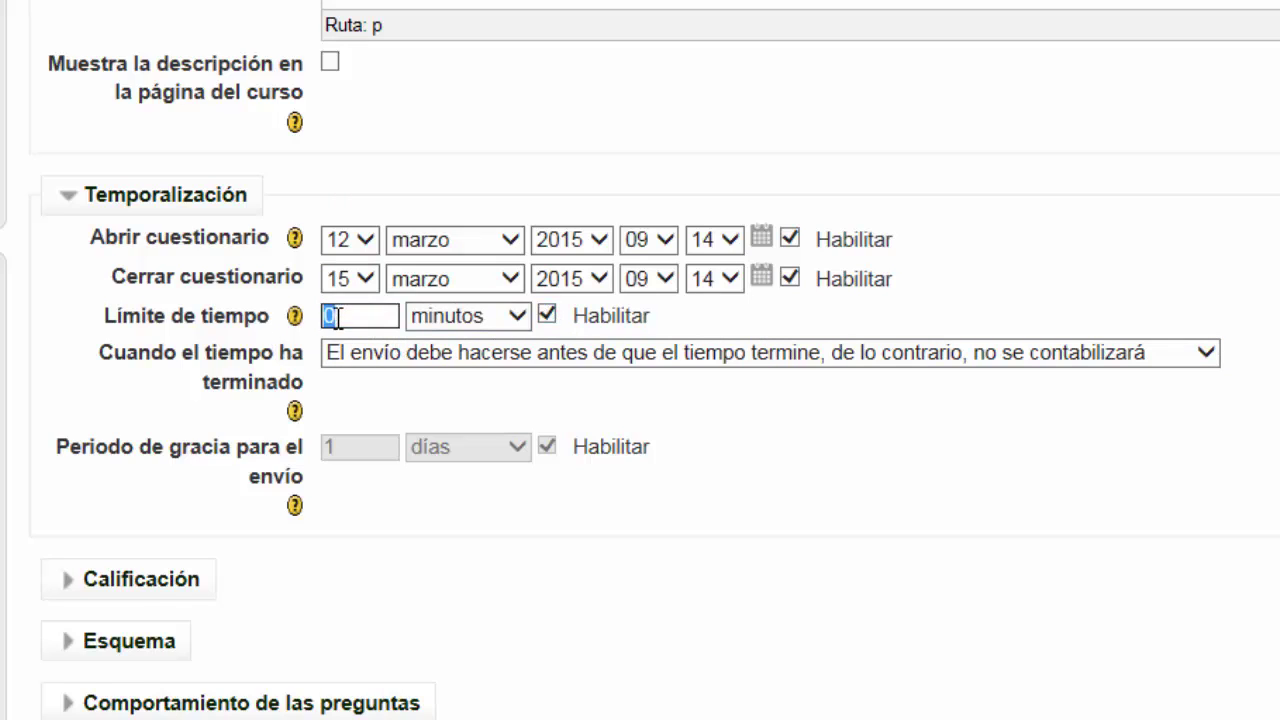
click(516, 316)
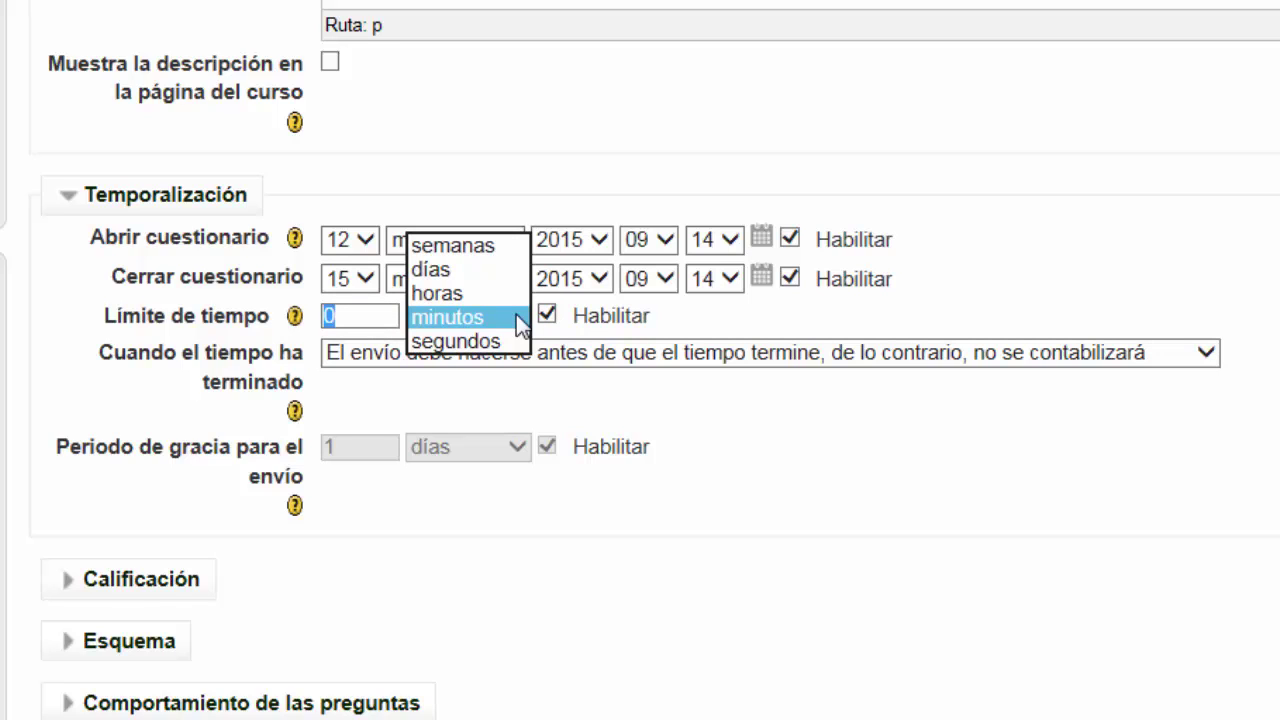
click(362, 318)
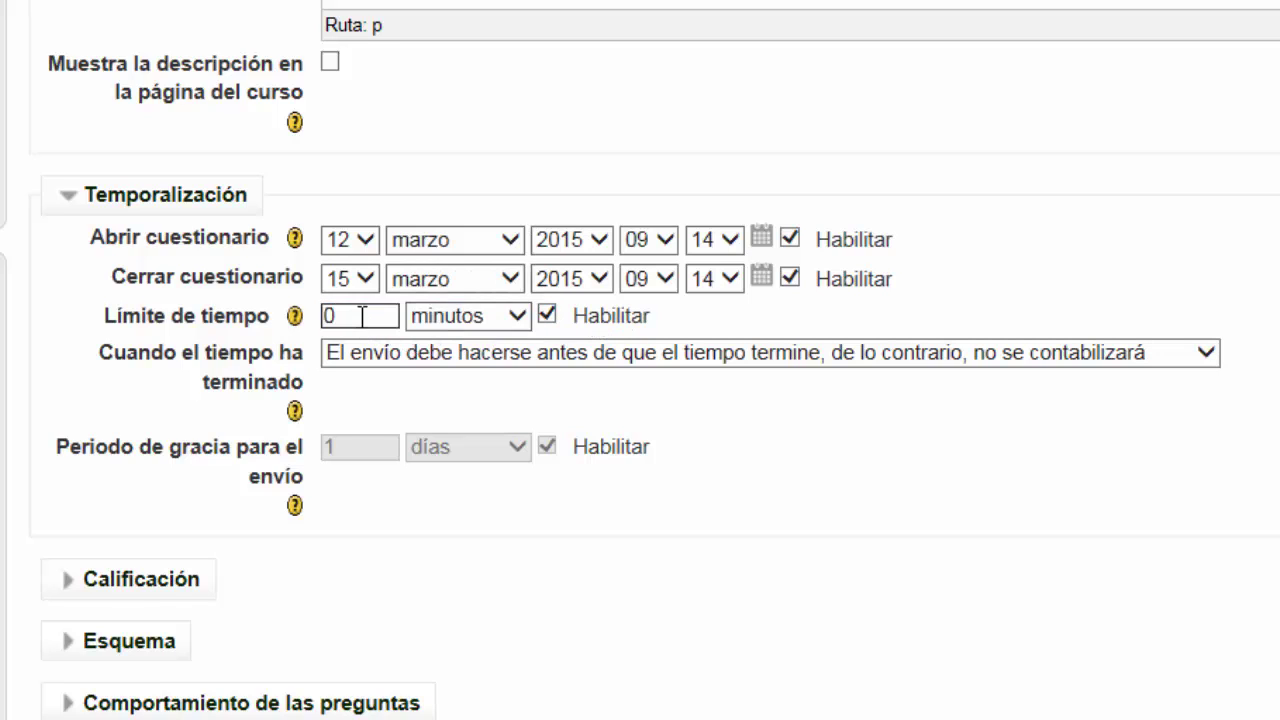
double_click(362, 318)
text(20)
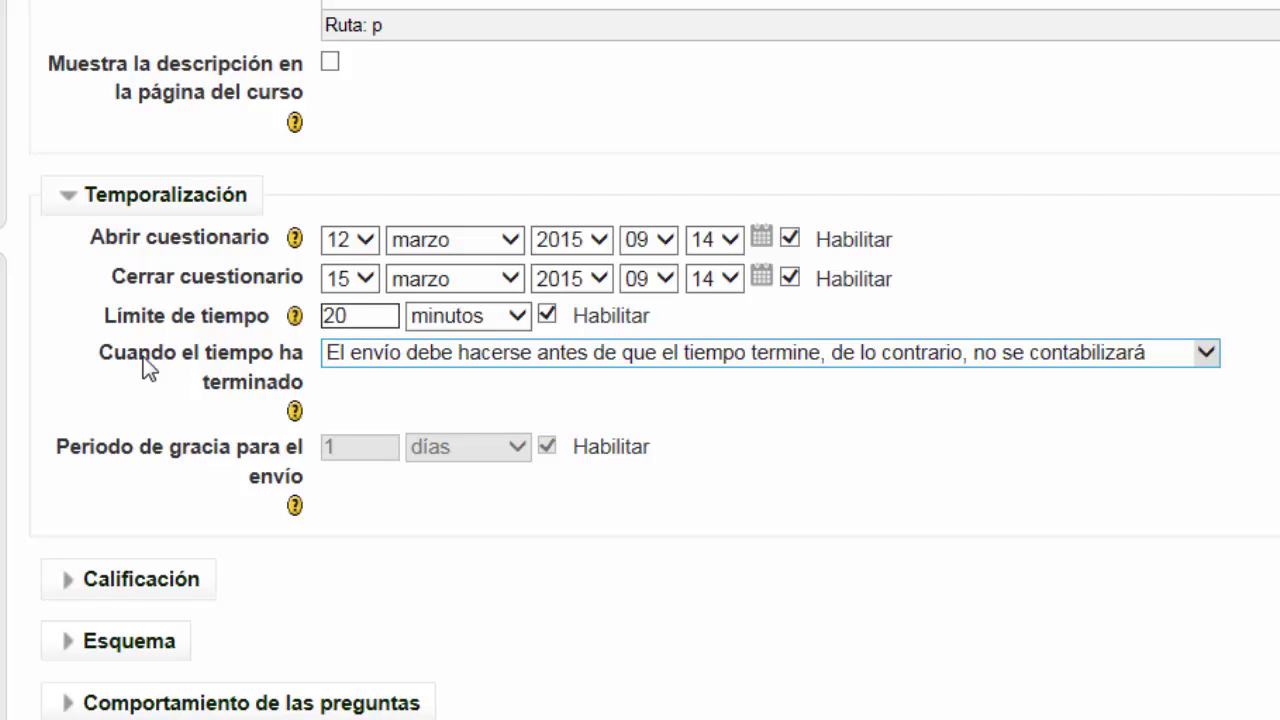
Under Calificación, set Intentos permitidos to 1
scroll(1148, 492, down, 3)
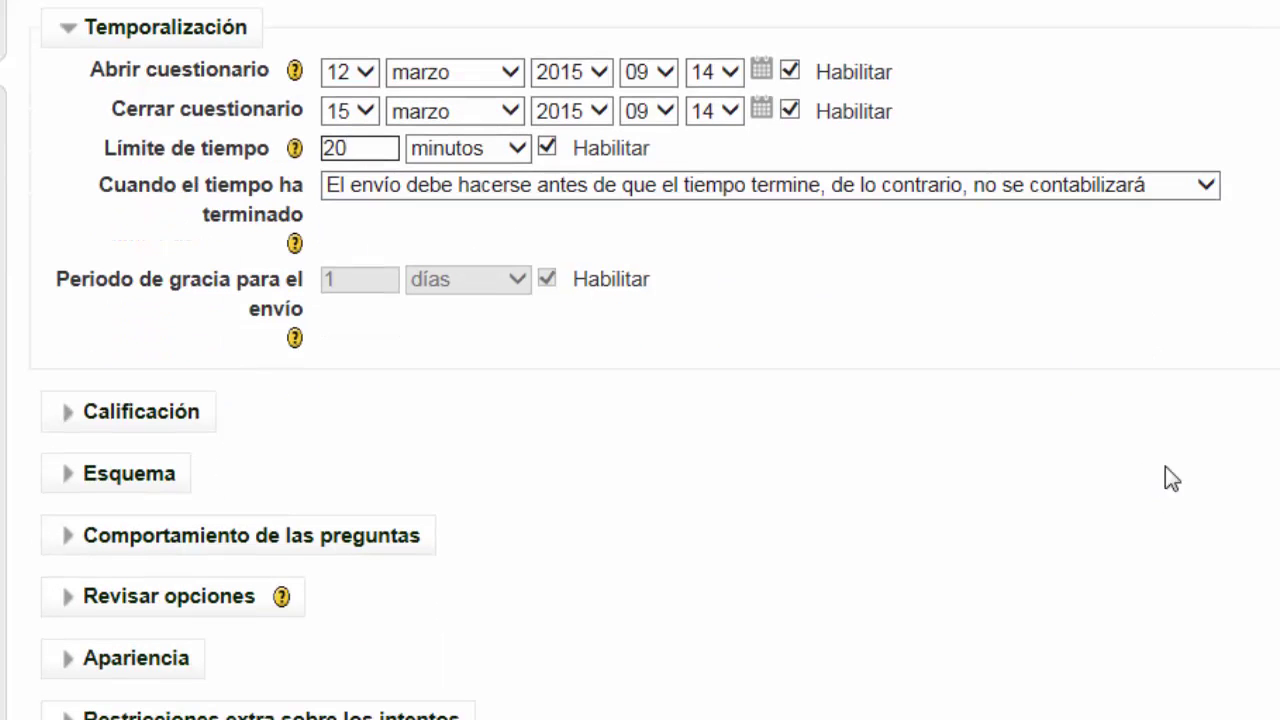
scroll(783, 267, down, 3)
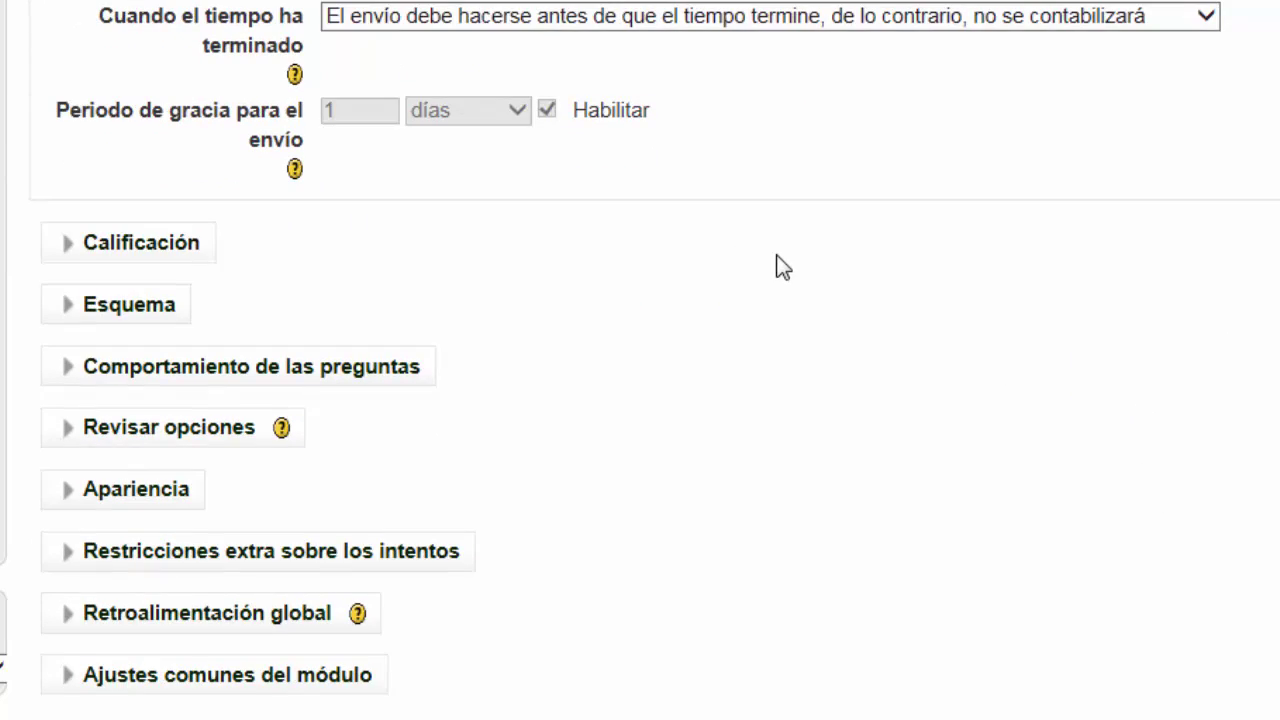
click(70, 244)
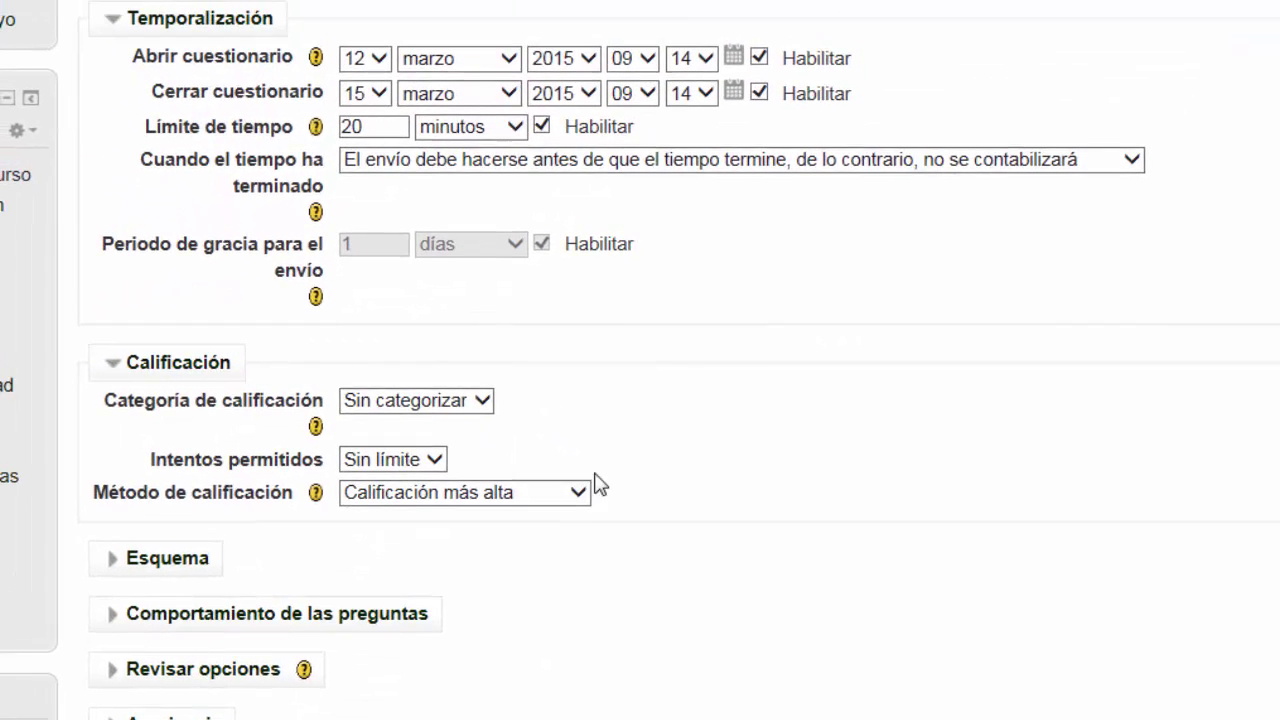
scroll(597, 484, down, 5)
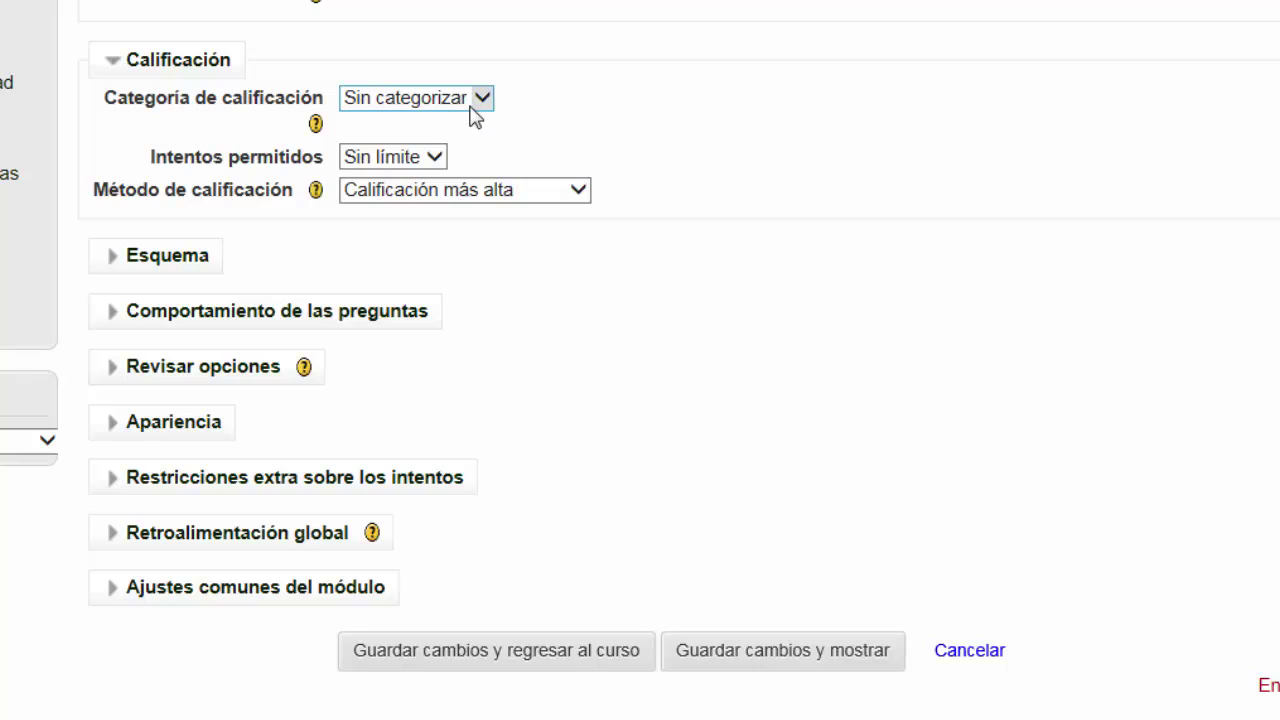
click(430, 160)
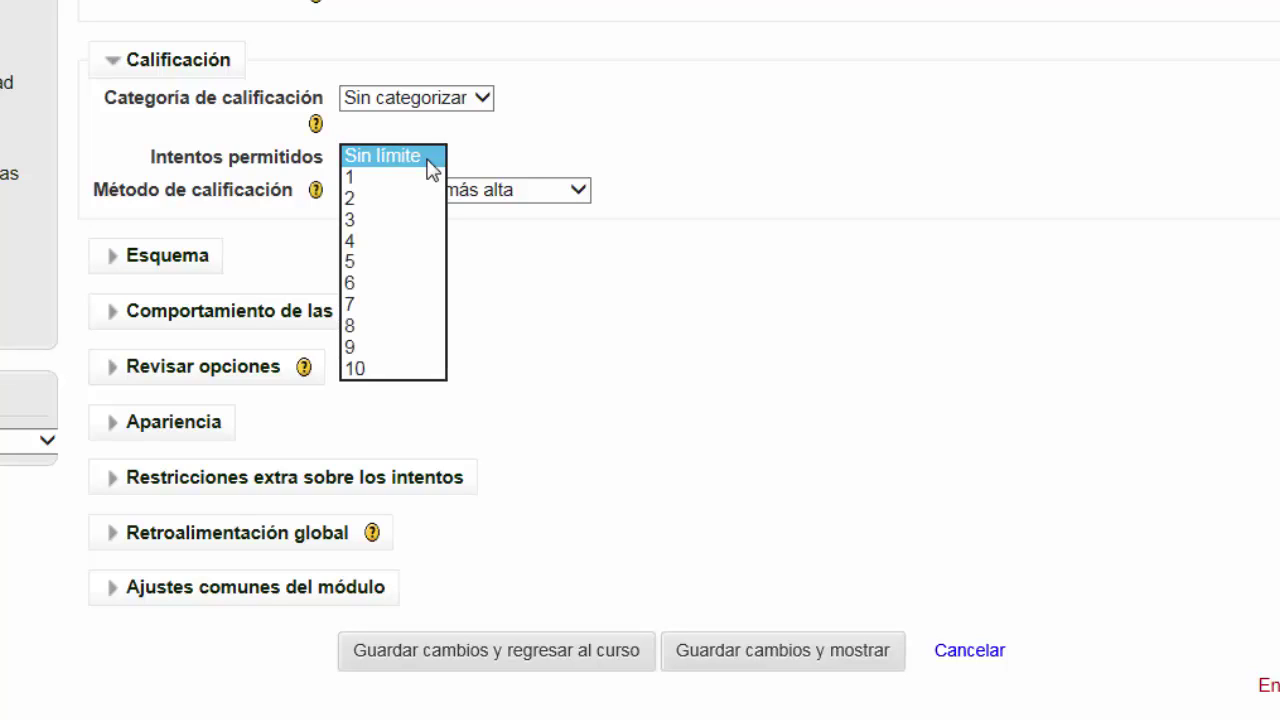
click(351, 181)
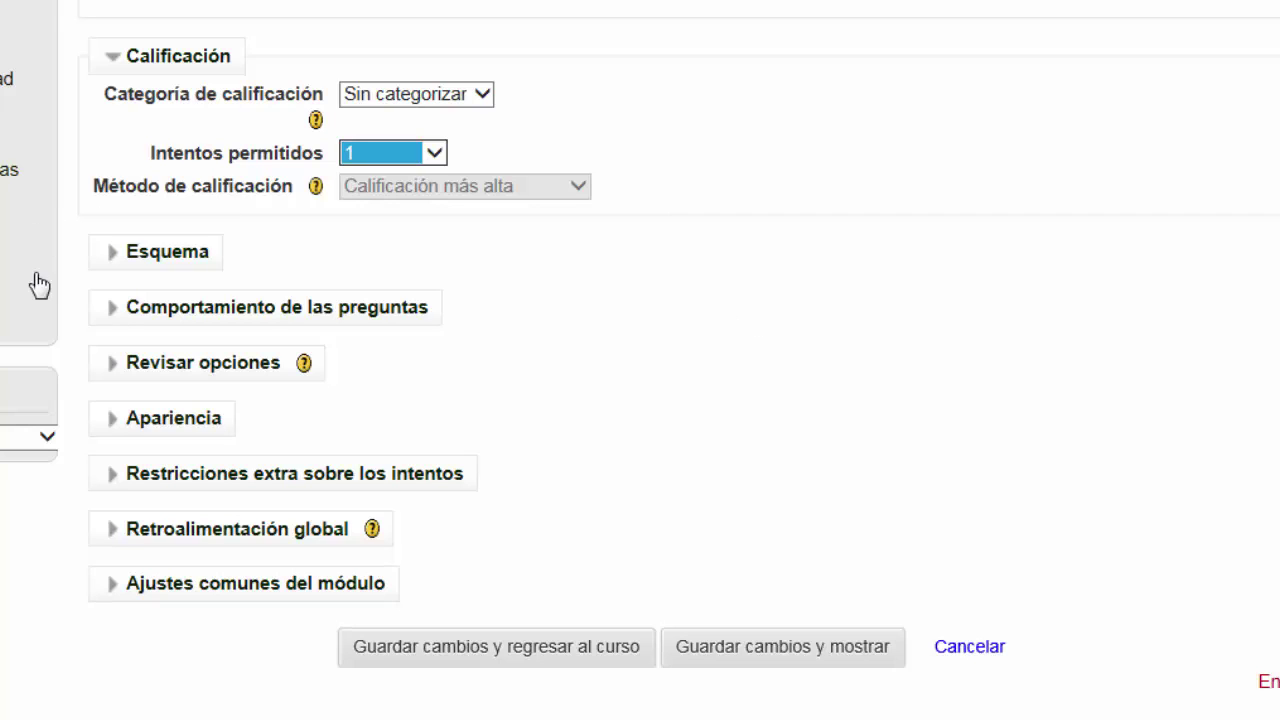
Under Esquema, set Página nueva to "Nunca, todas las preguntas en una página", with Comportamiento de las preguntas also expanded
click(113, 309)
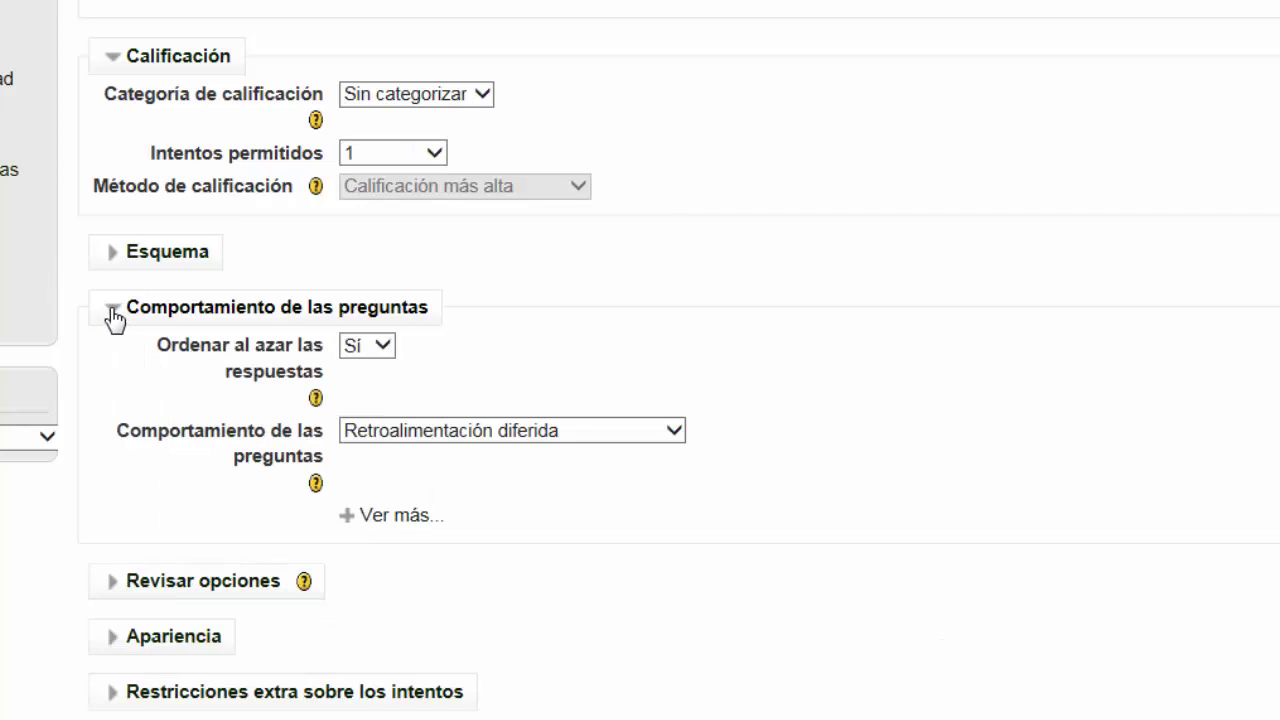
click(111, 258)
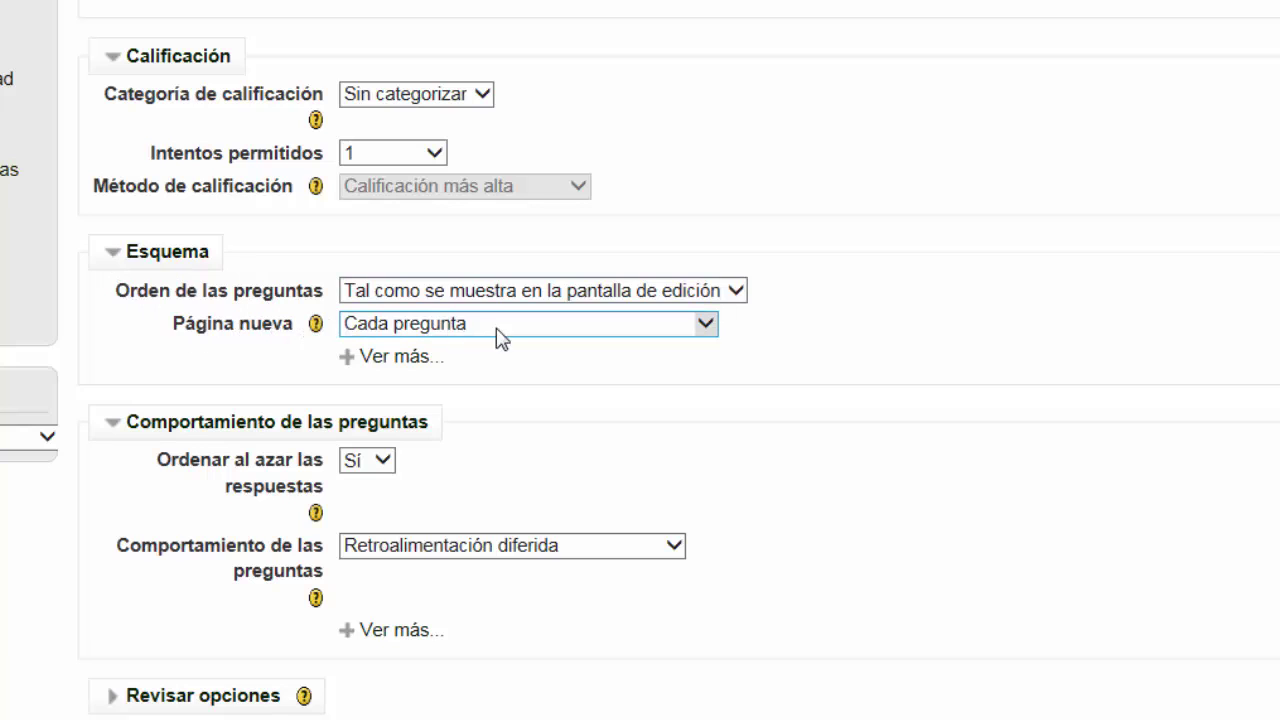
click(707, 340)
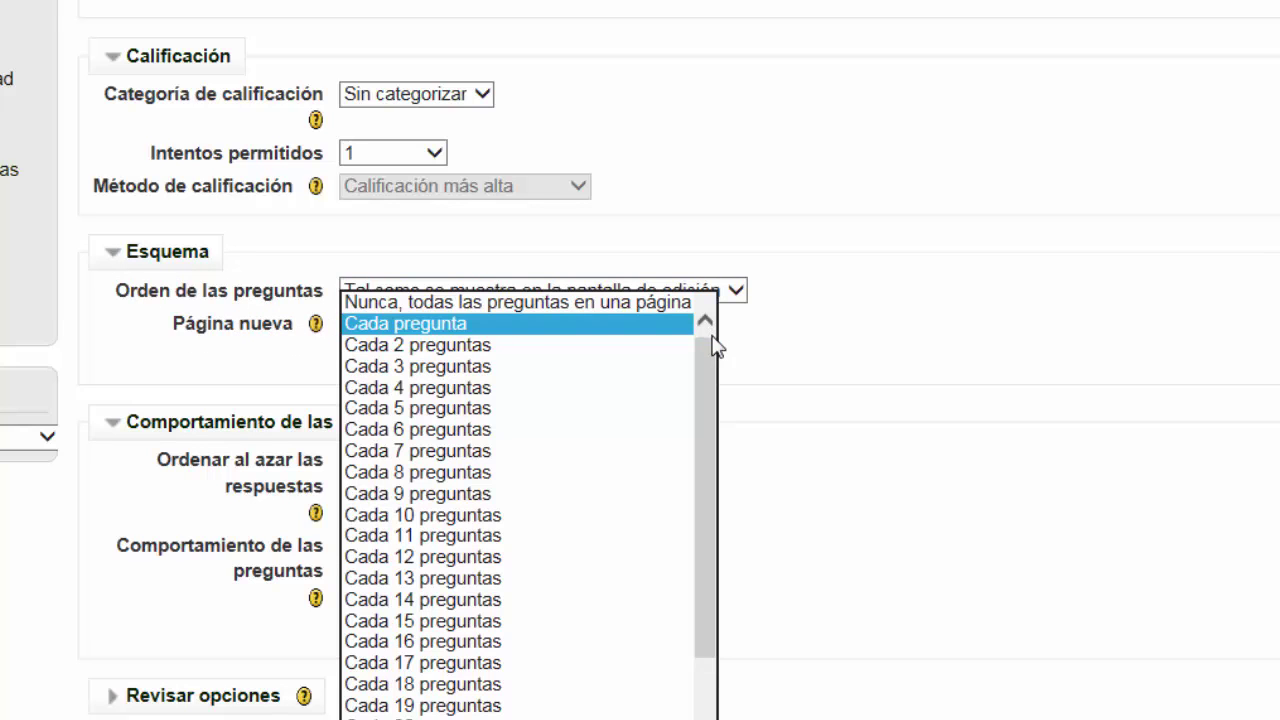
click(521, 297)
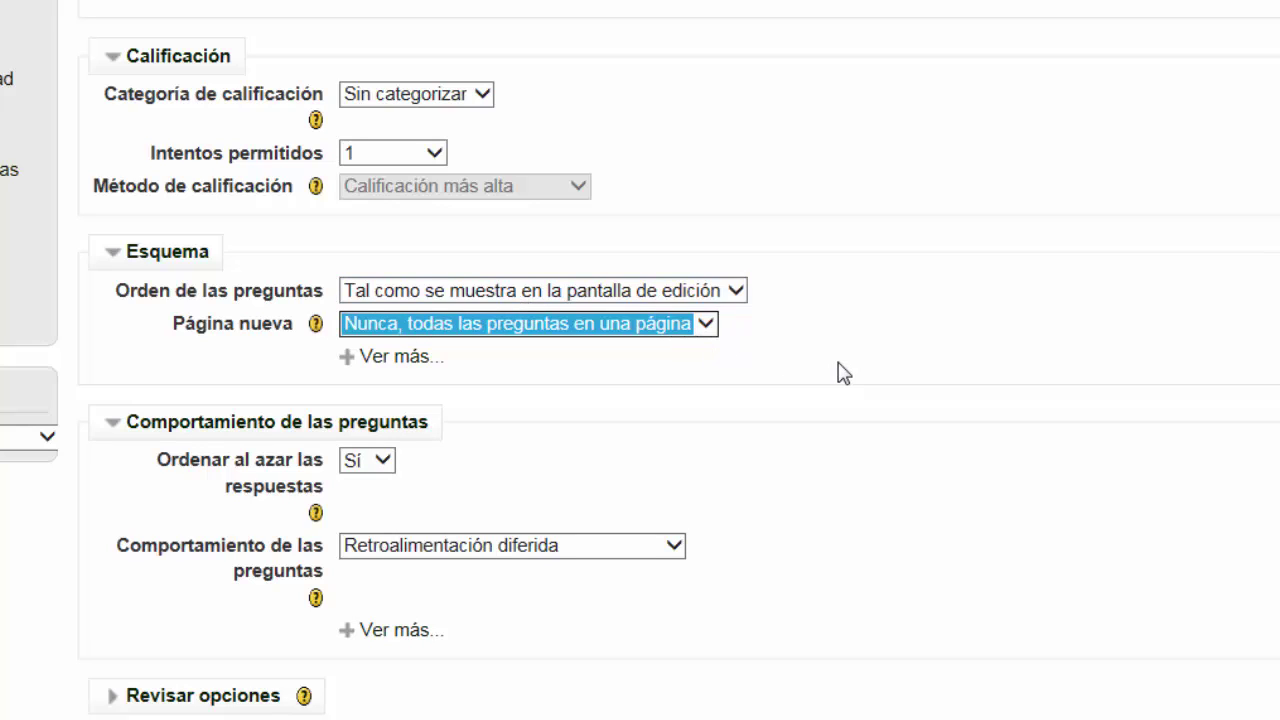
Save the quiz settings, display the quiz and open its questionnaire for editing
scroll(843, 373, down, 3)
scroll(843, 373, down, 3)
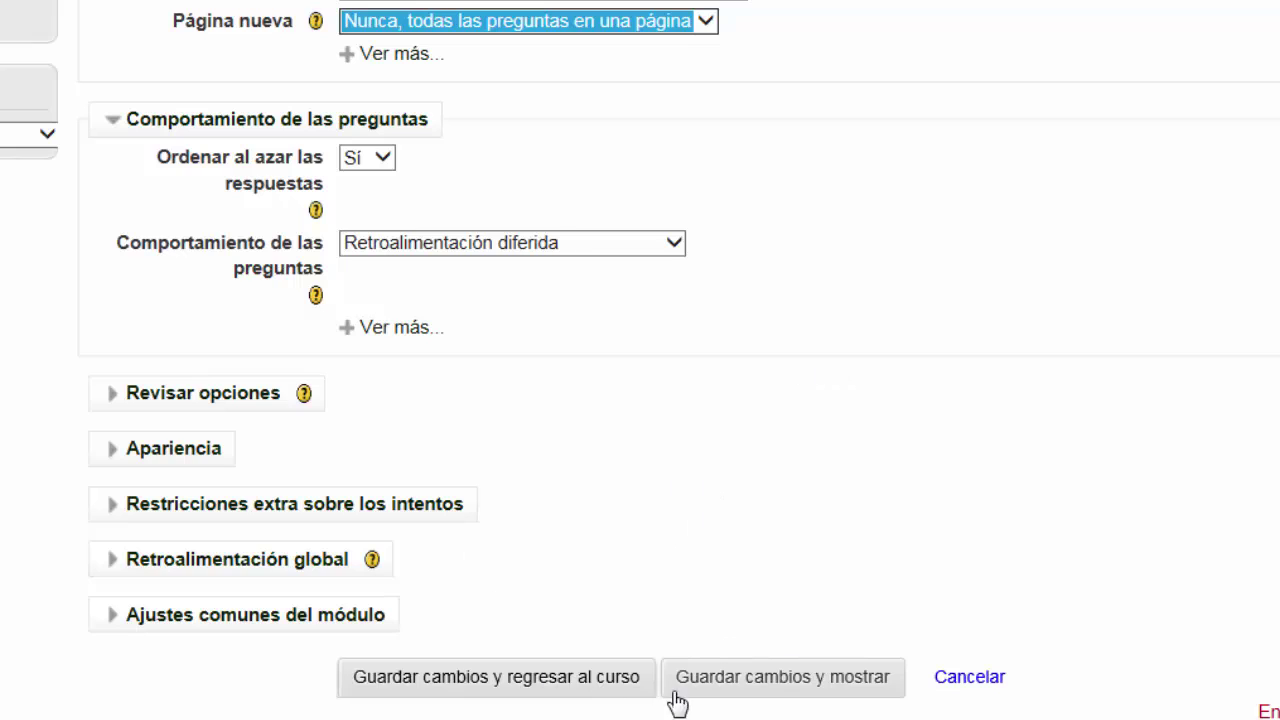
click(775, 694)
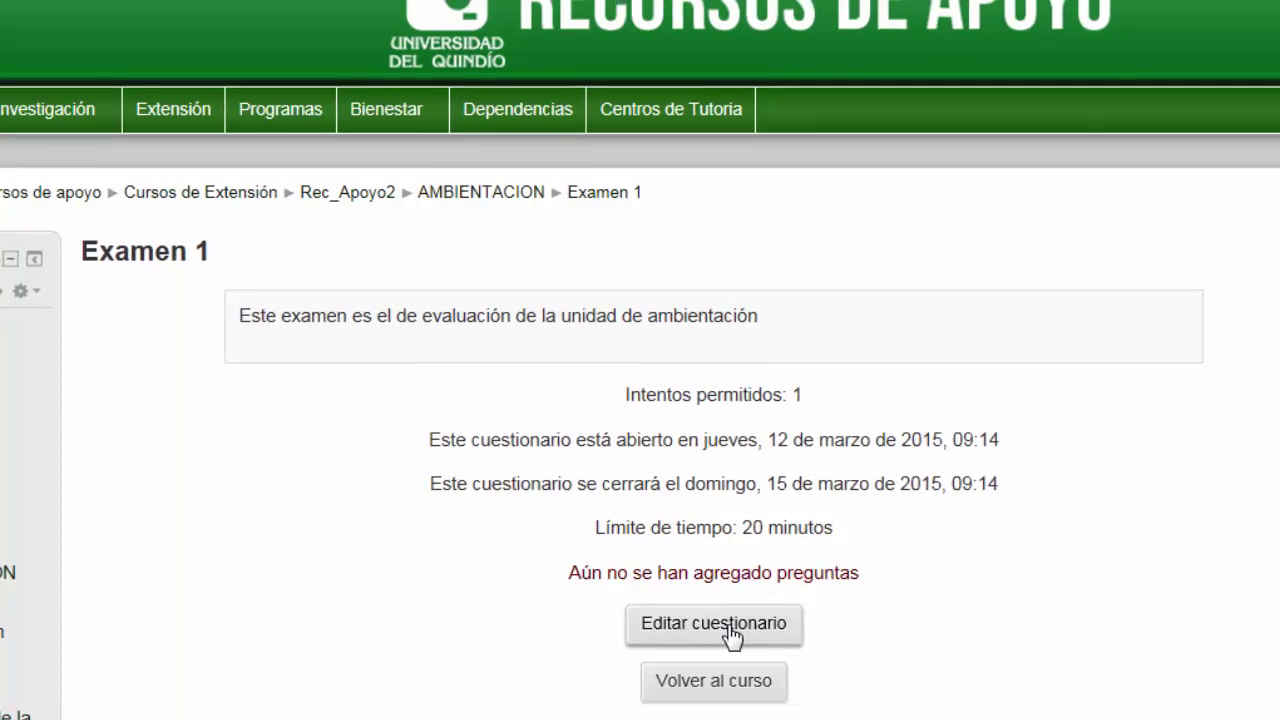
scroll(991, 591, down, 5)
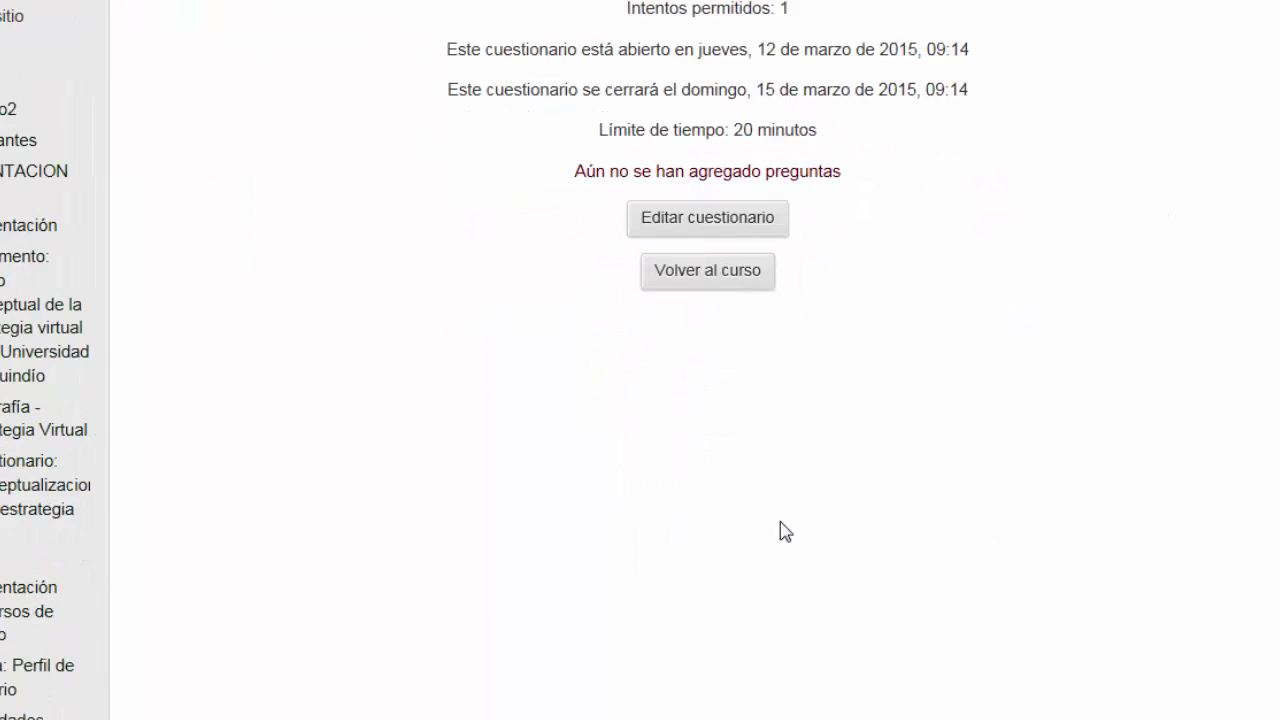
scroll(731, 532, down, 2)
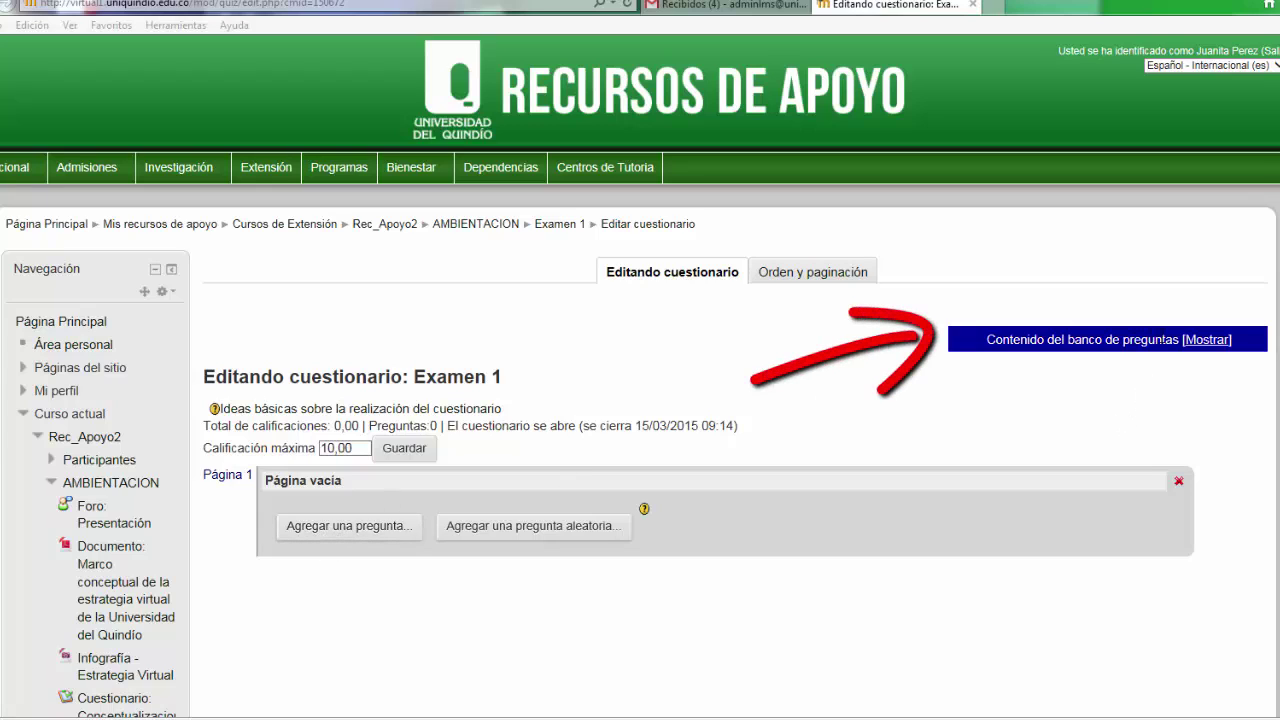
Show the question bank contents and select the category "Por defecto en Examen 1"
click(1206, 342)
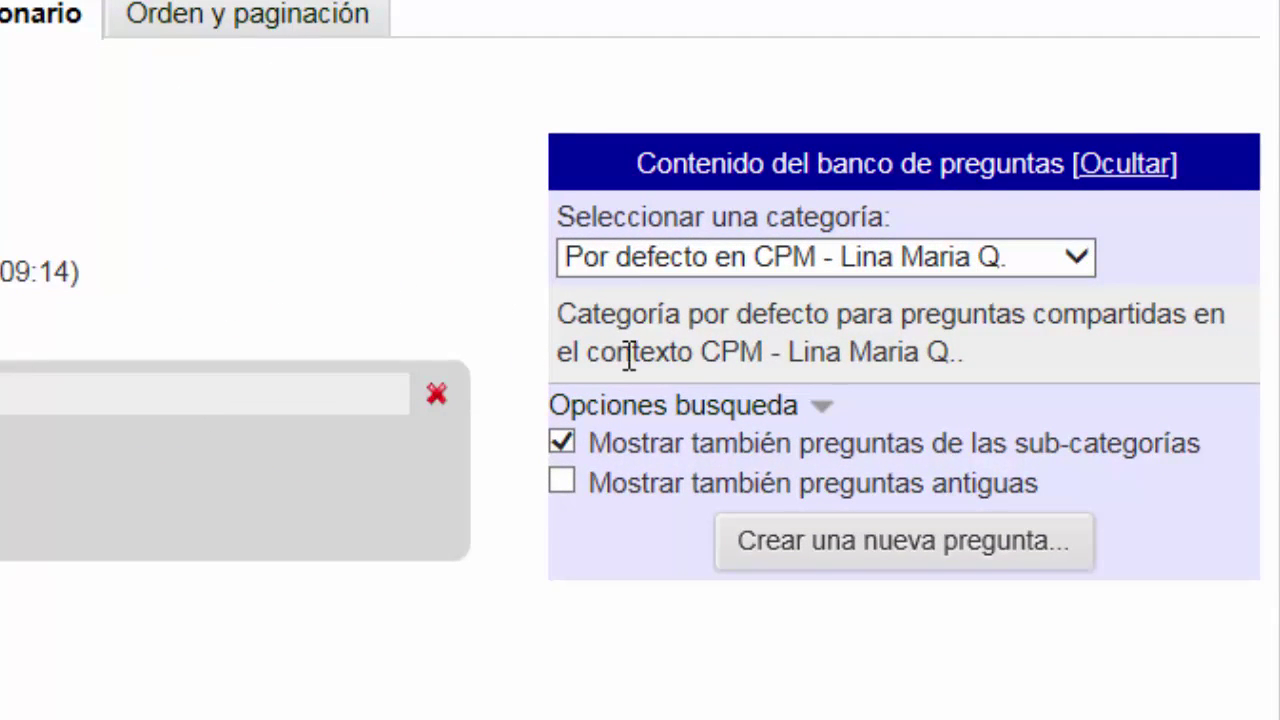
click(1077, 258)
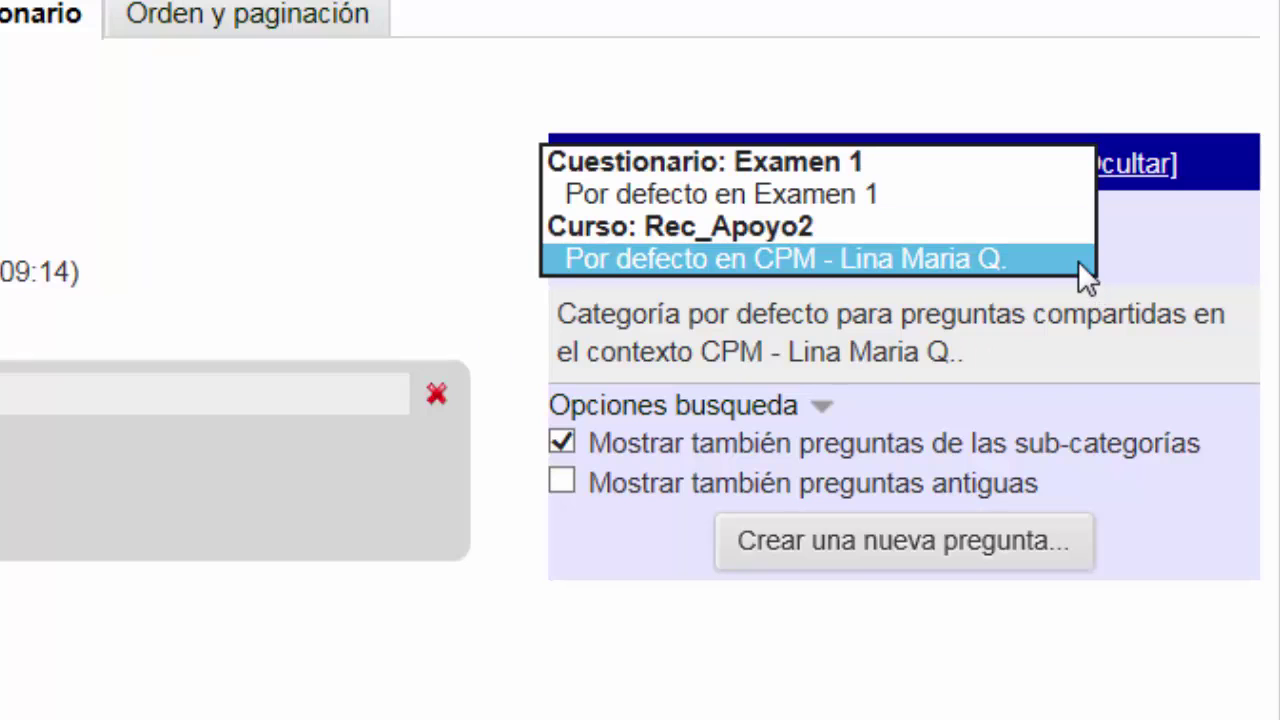
click(682, 202)
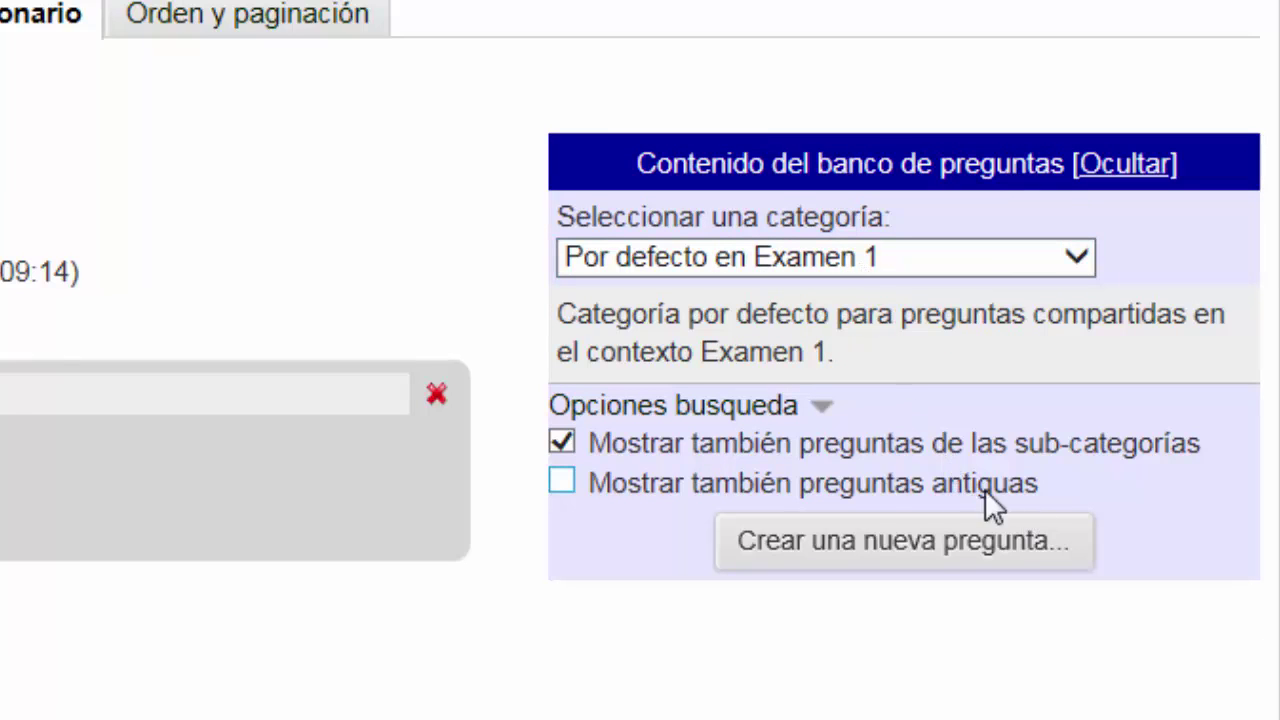
Start creating a new Verdadero/Falso question in the question bank
click(897, 567)
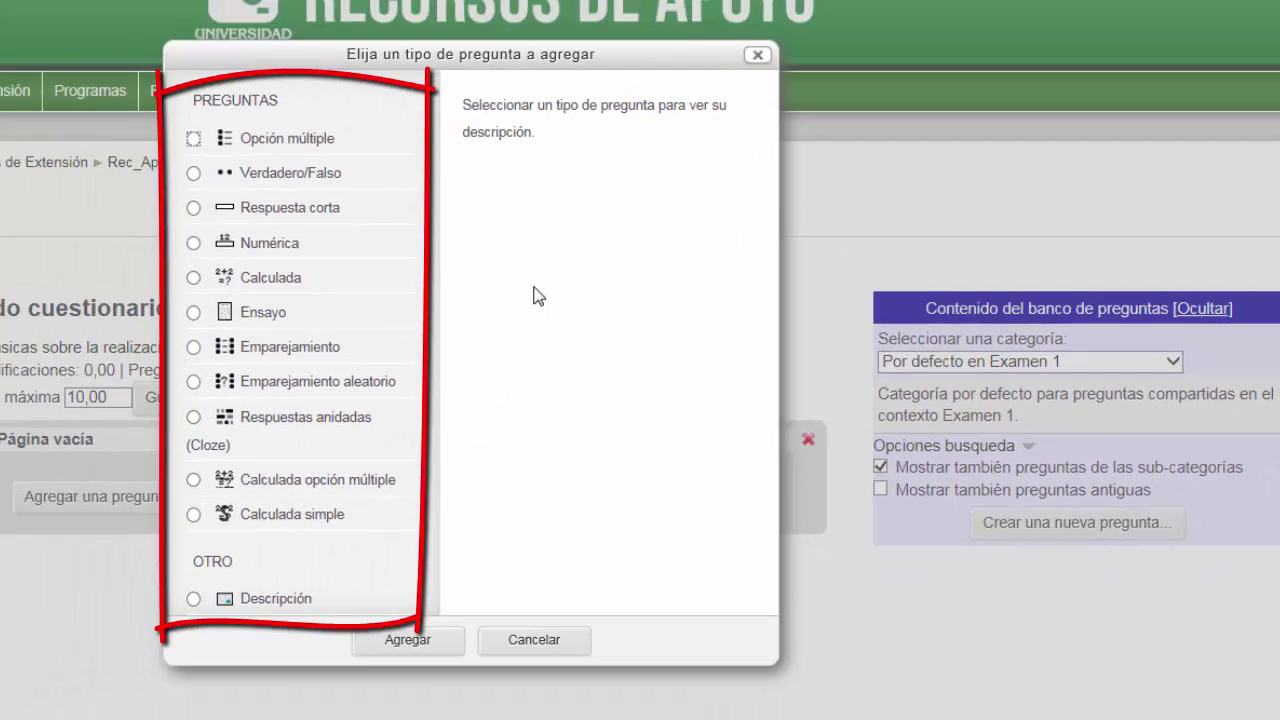
click(194, 174)
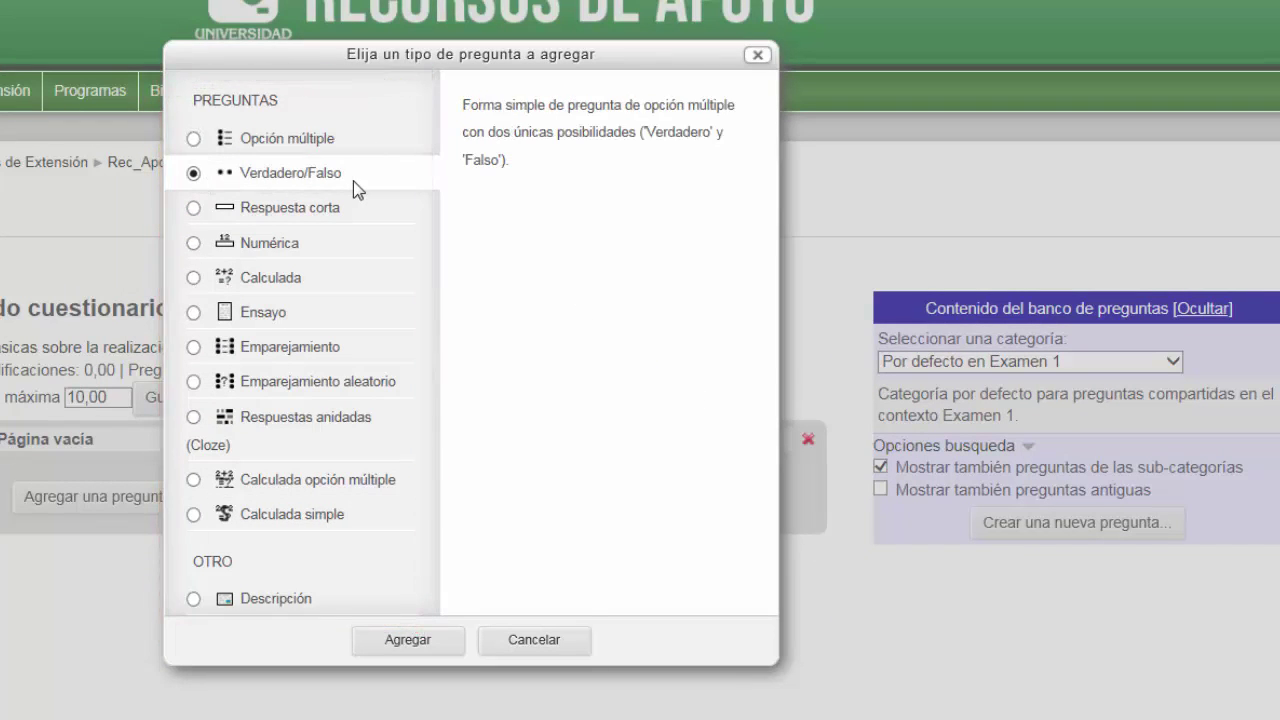
click(415, 650)
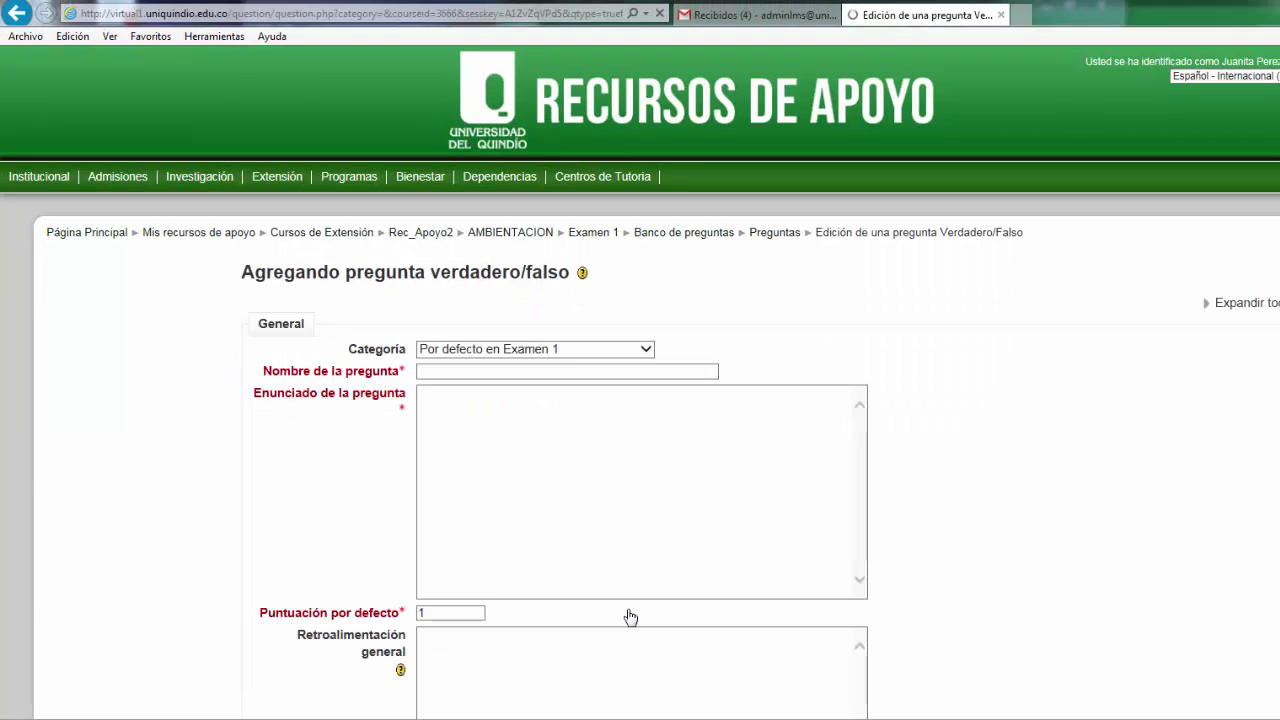
Name the true/false question "001" and enter the statement "La capital de Colombia es Paris"
click(451, 372)
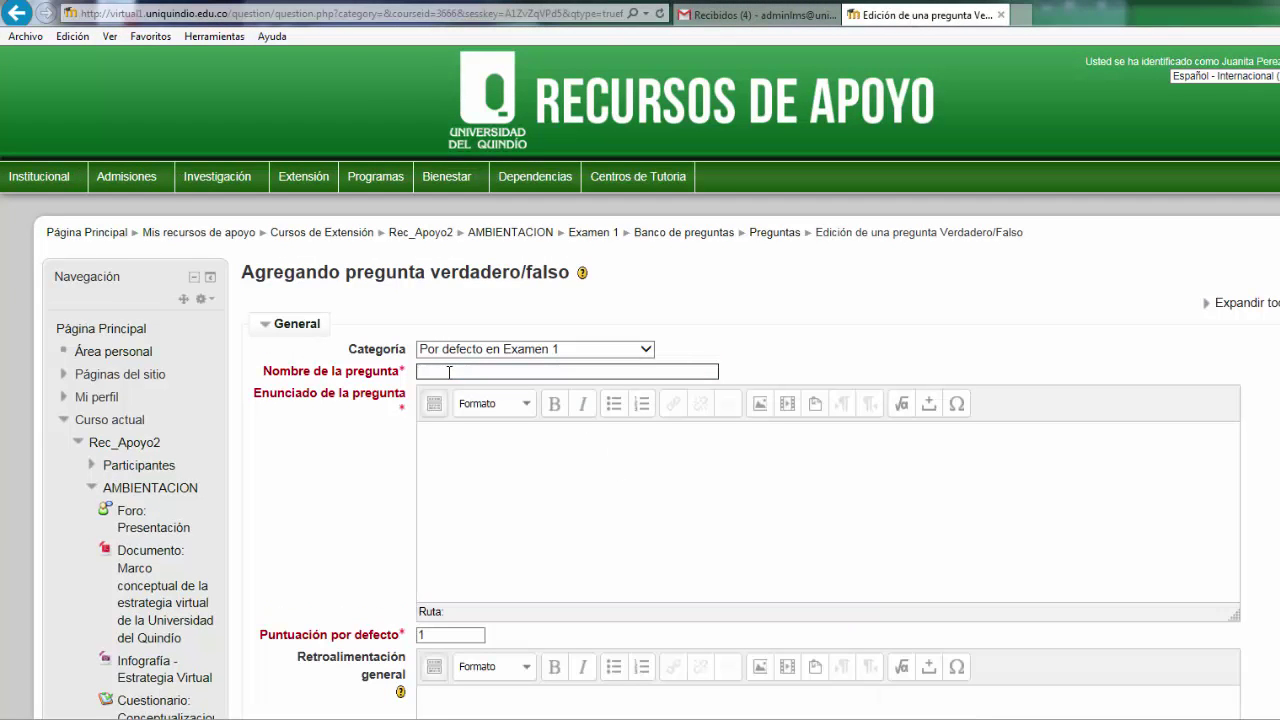
text(001)
click(470, 474)
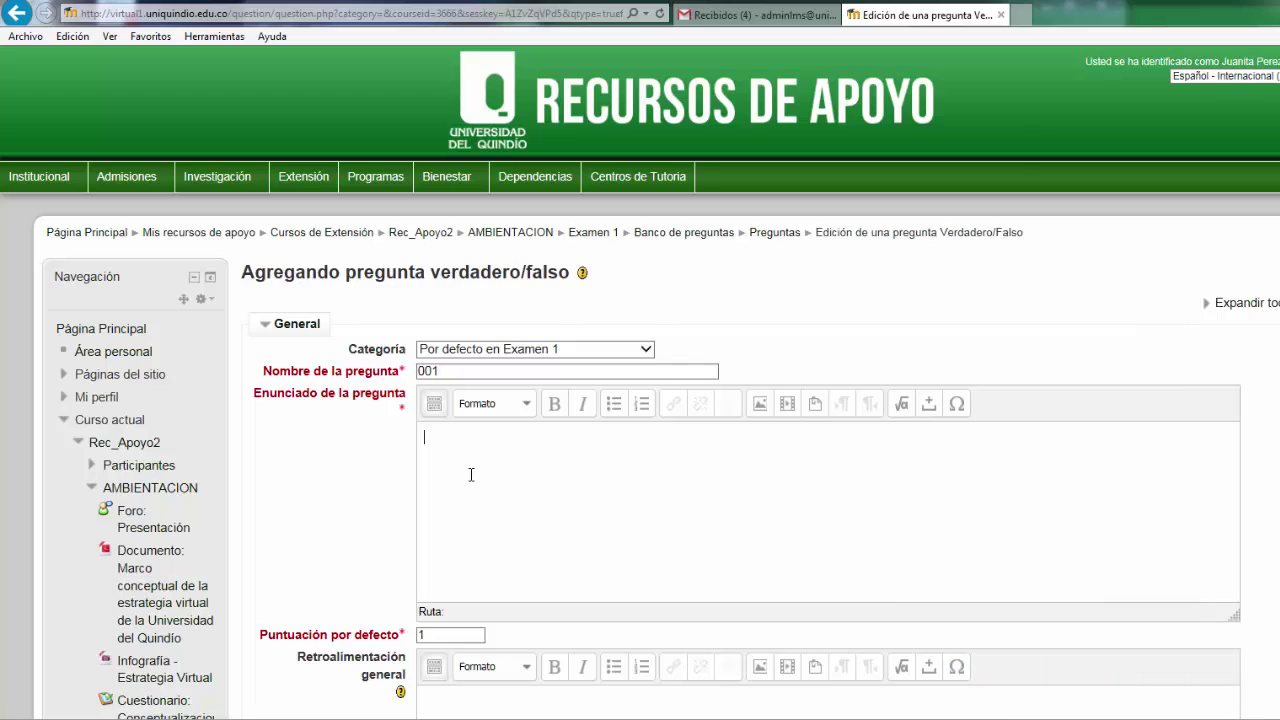
text(L)
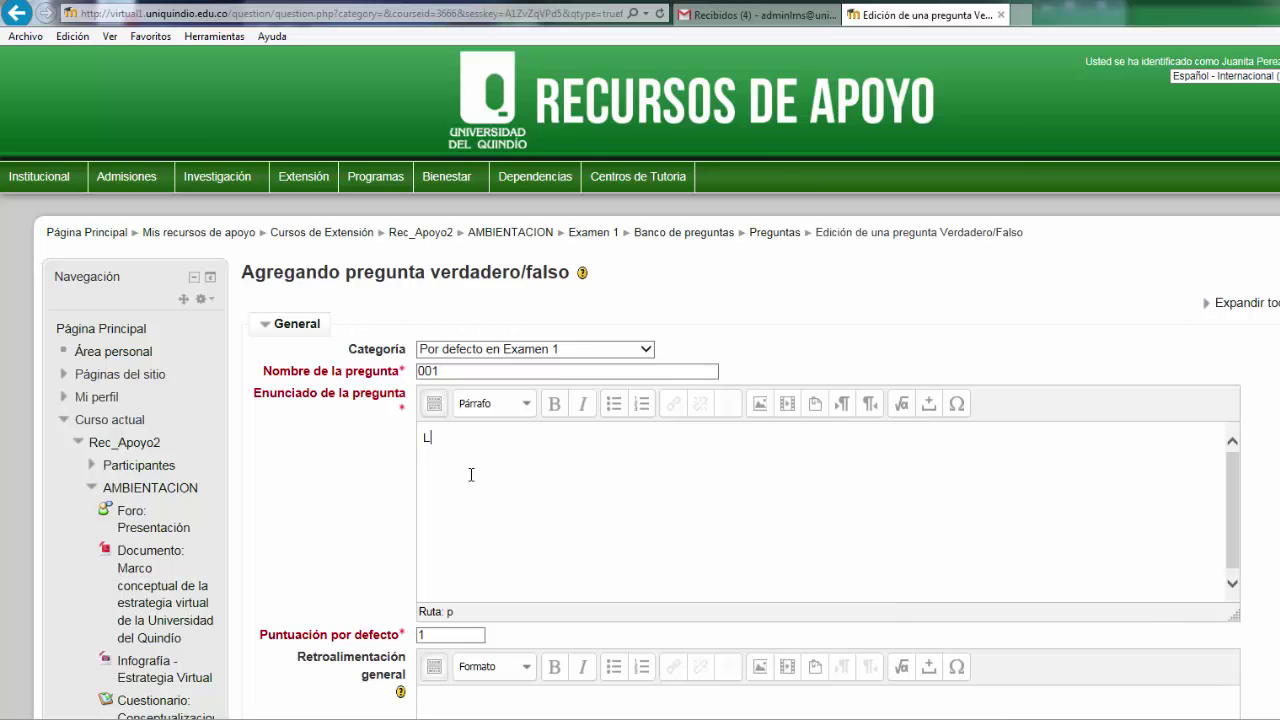
text(acapital de Colombia es Paris)
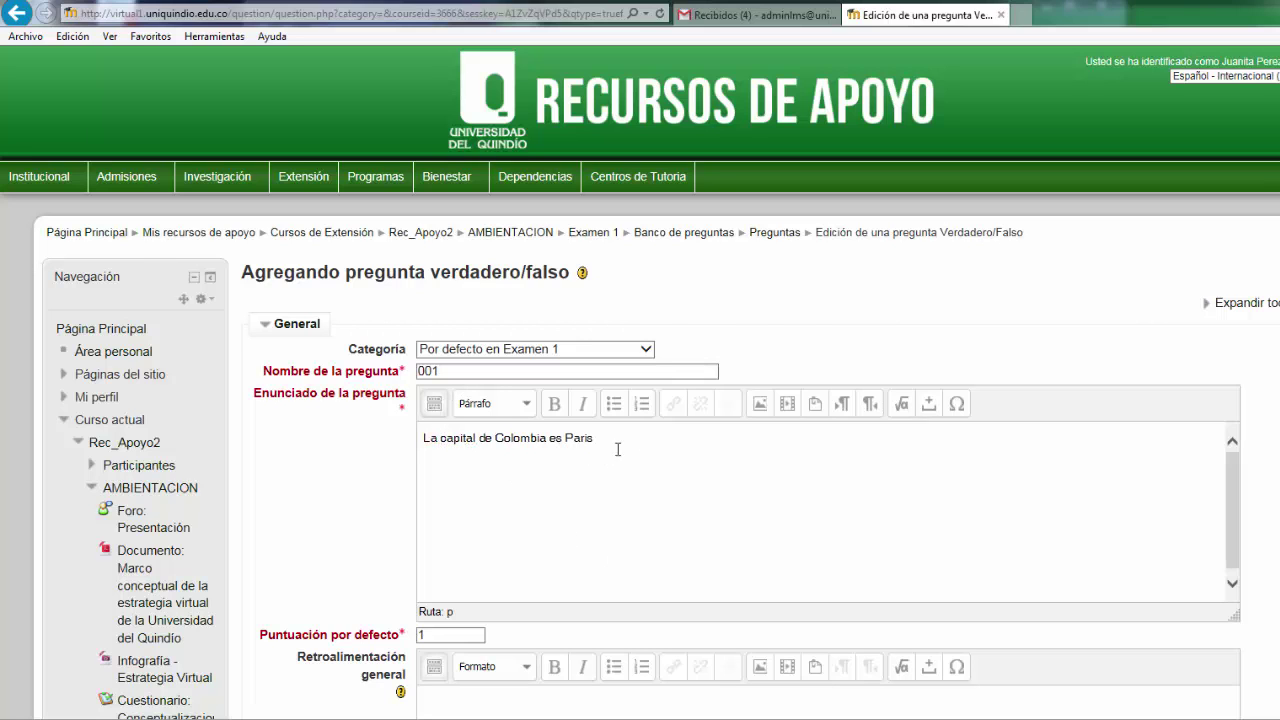
Save the true/false question with Falso as the correct answer and all the feedback fields left empty
scroll(669, 443, down, 2)
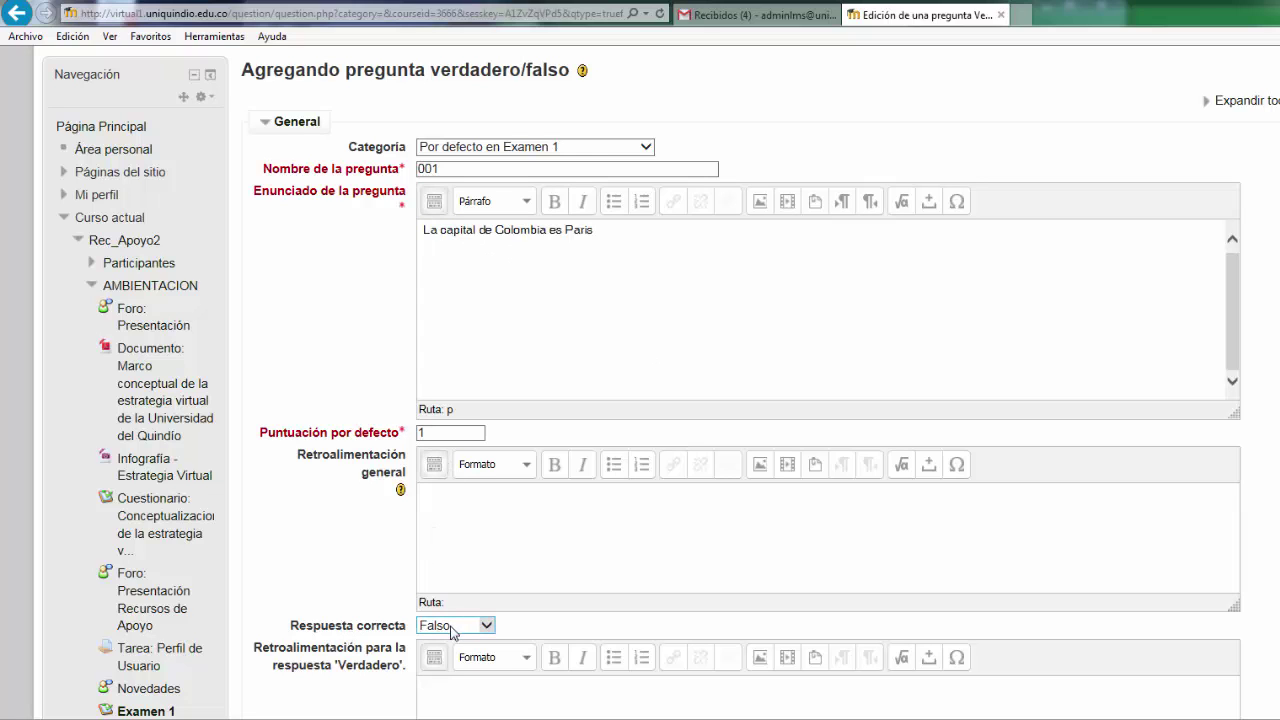
scroll(660, 410, down, 1)
scroll(656, 412, down, 5)
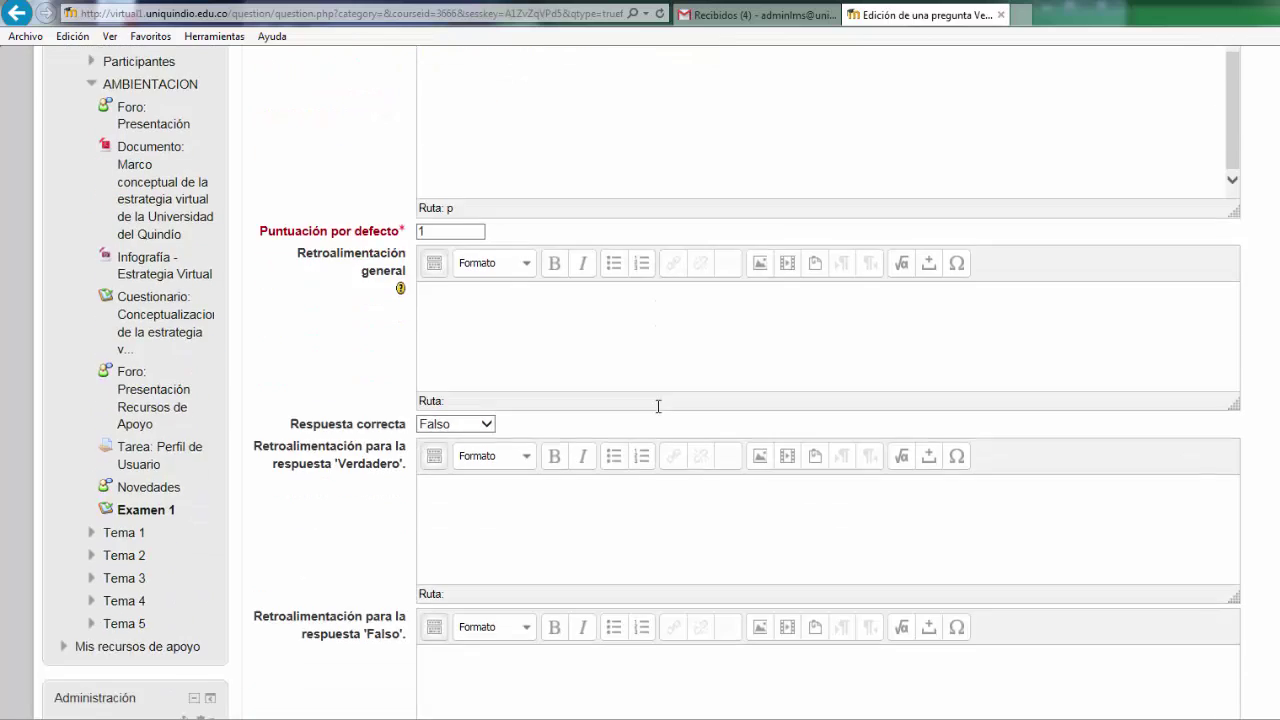
scroll(657, 403, up, 6)
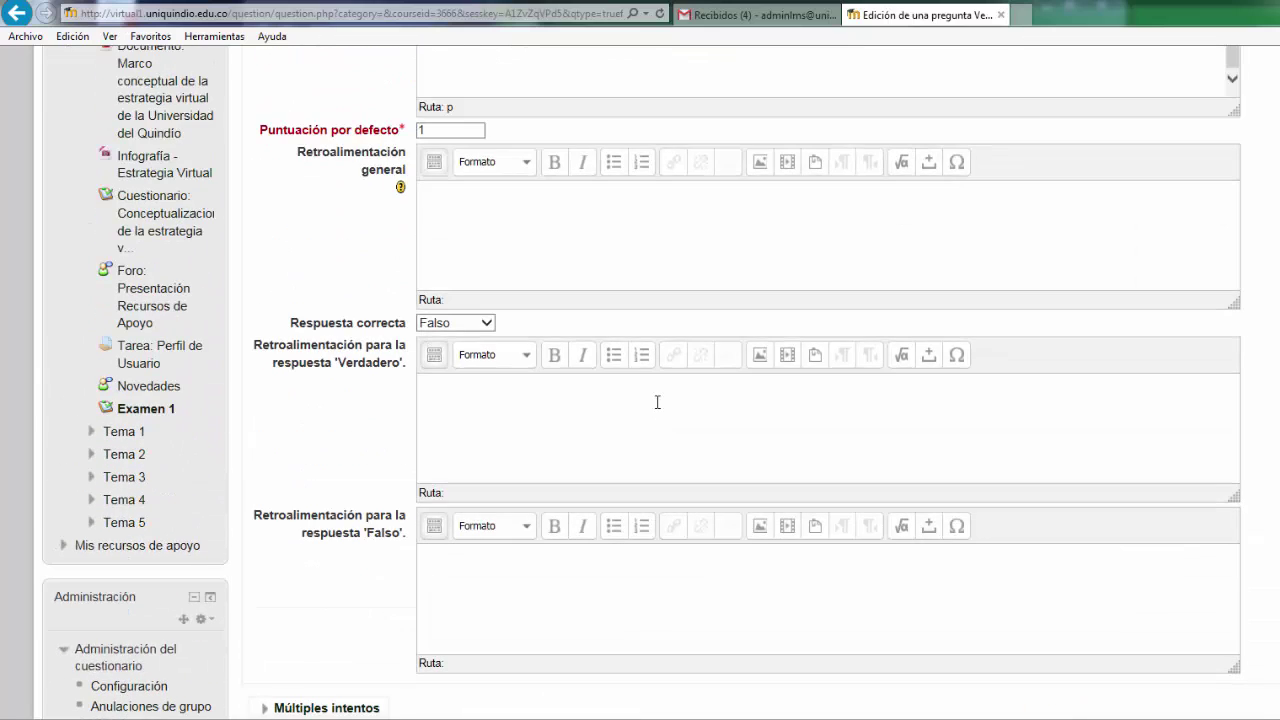
scroll(657, 403, down, 1)
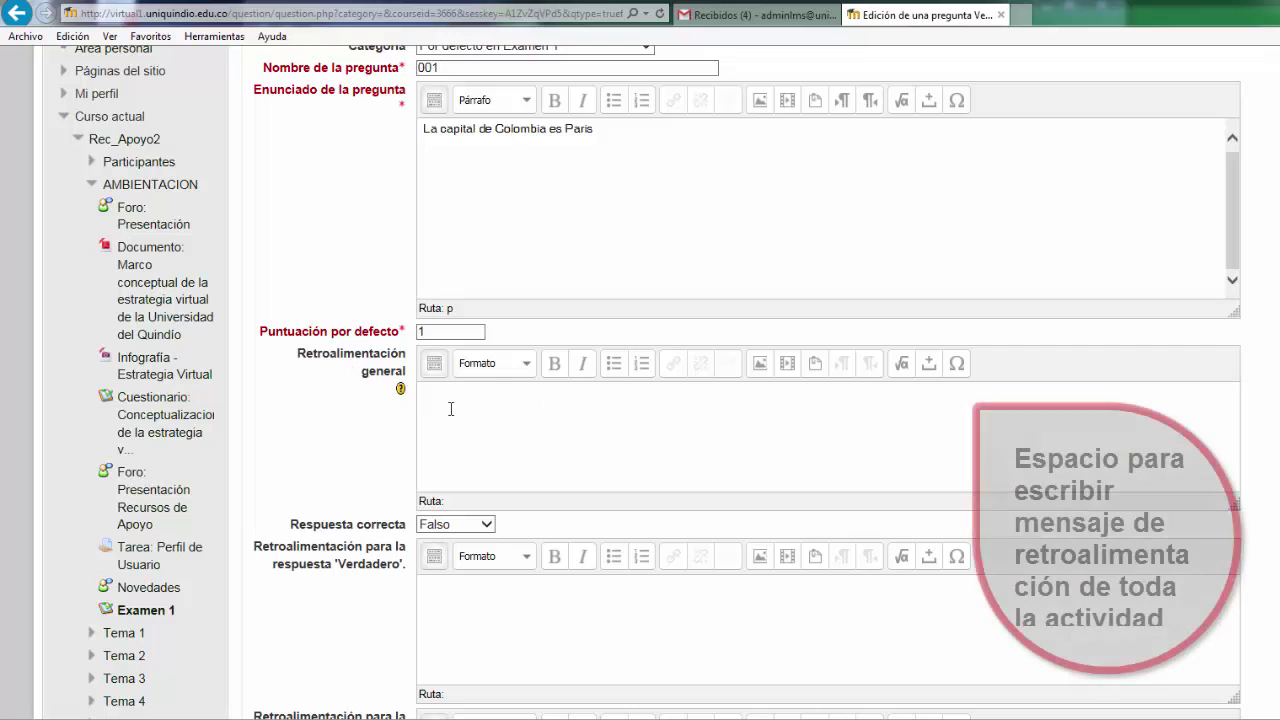
click(451, 408)
scroll(451, 408, down, 2)
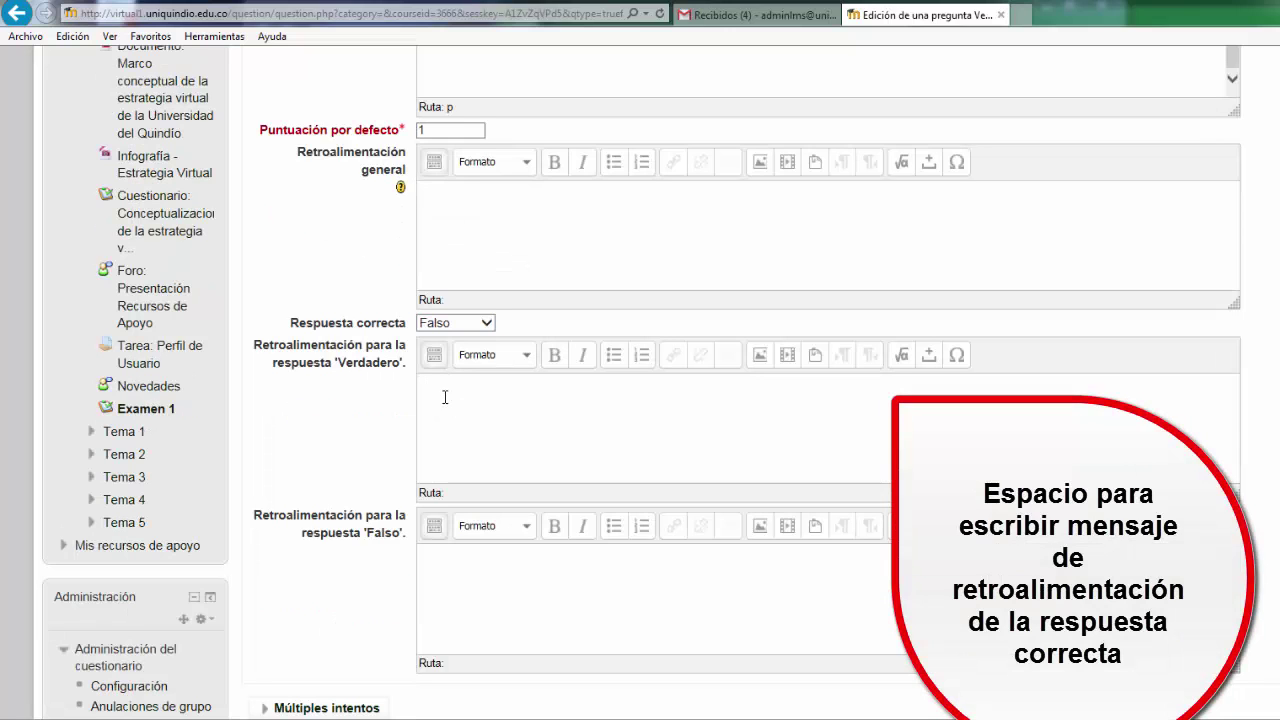
click(573, 408)
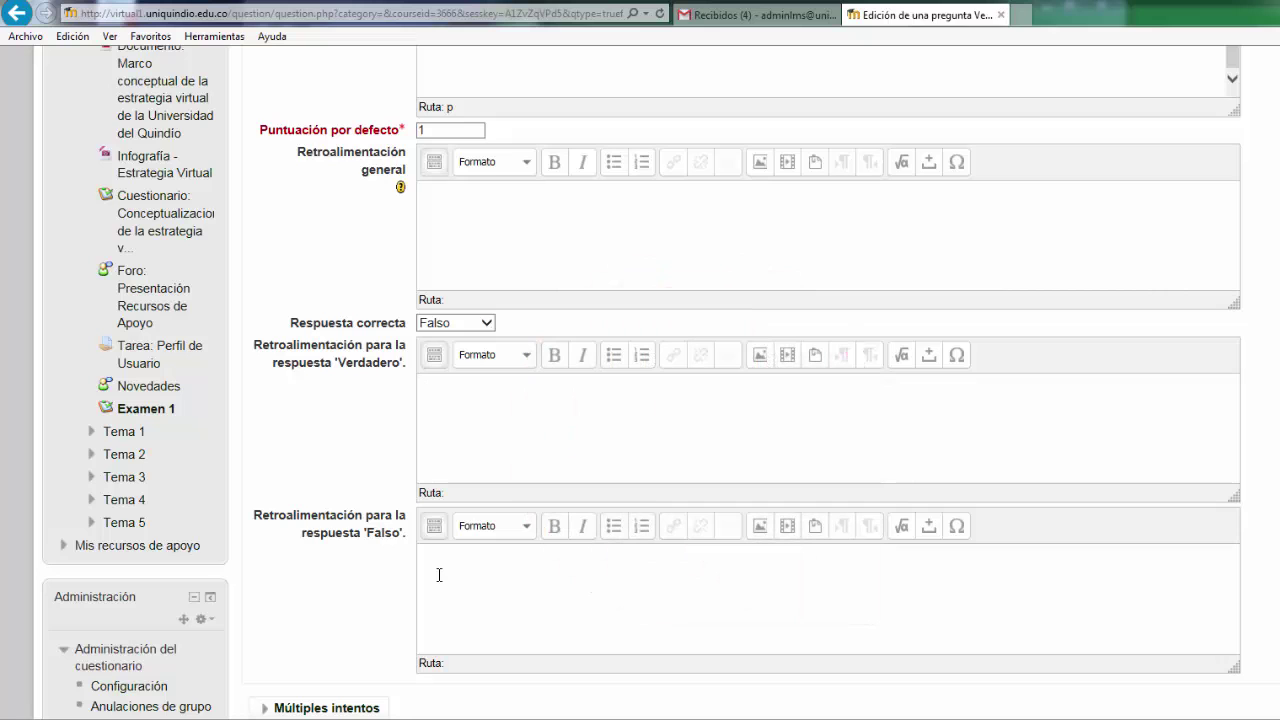
scroll(439, 575, down, 1)
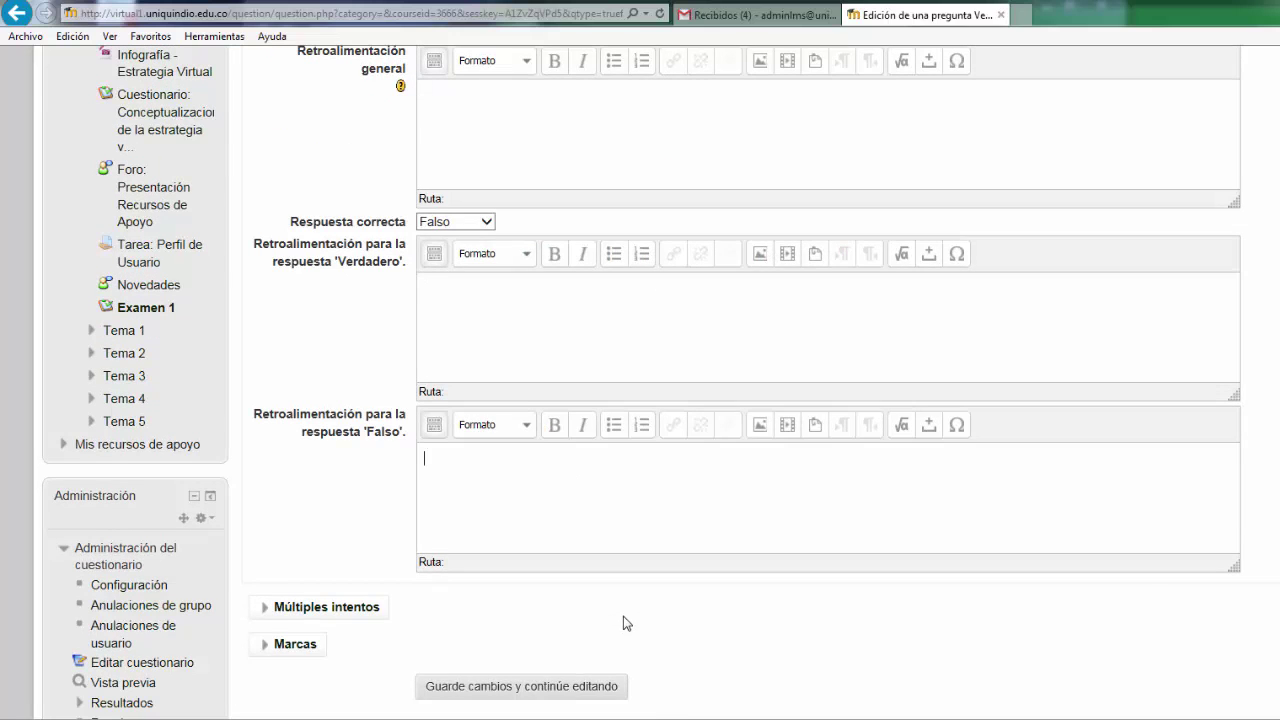
scroll(623, 622, down, 1)
click(483, 640)
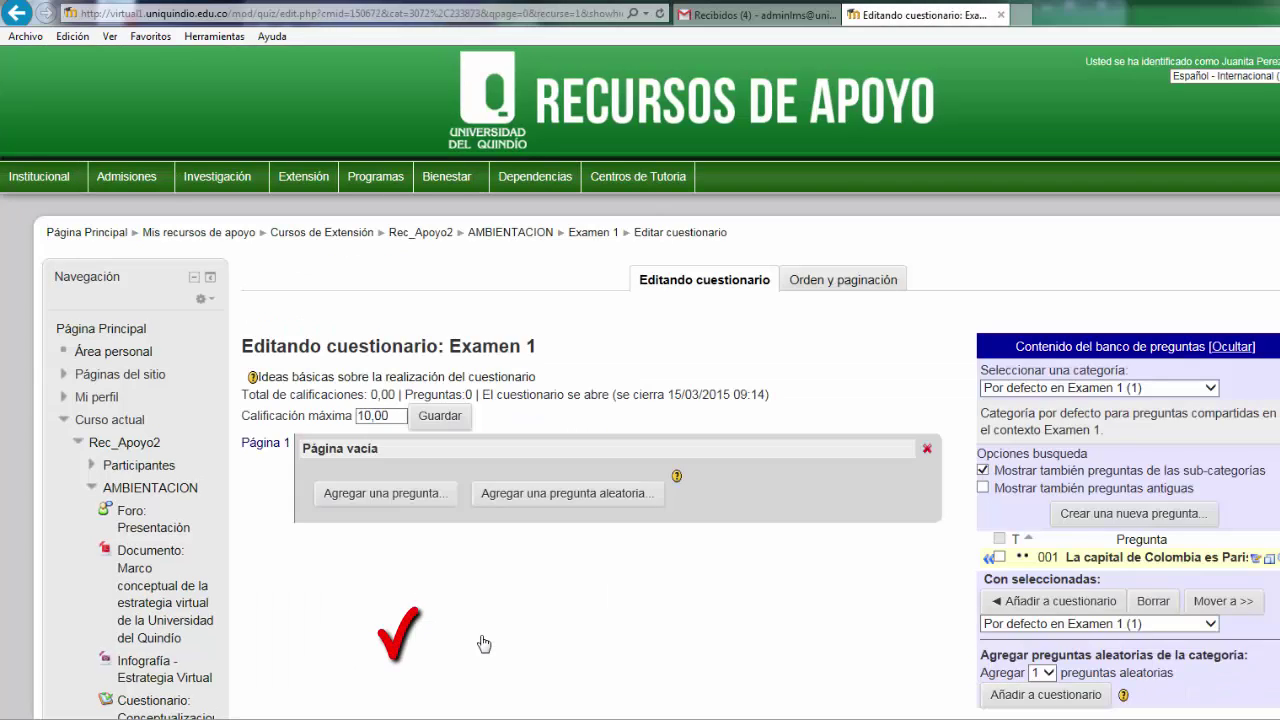
Start creating a new Opción múltiple question in the question bank
scroll(1186, 441, down, 1)
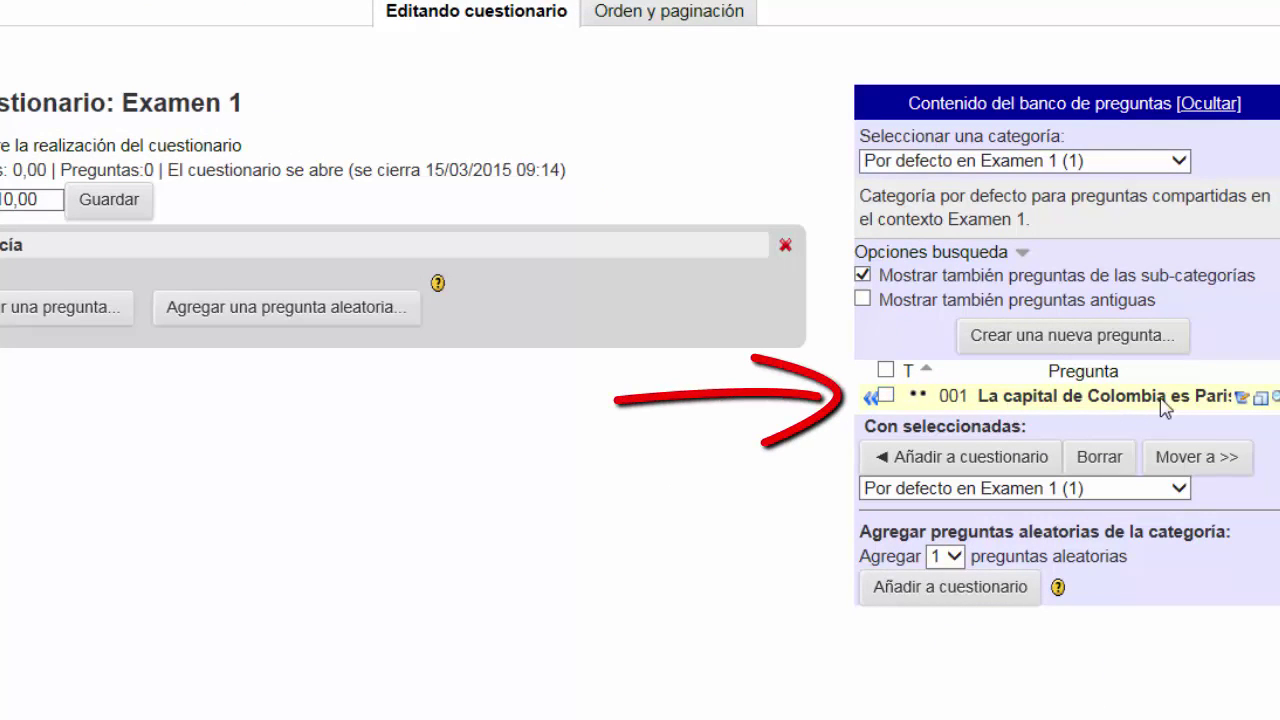
click(1058, 340)
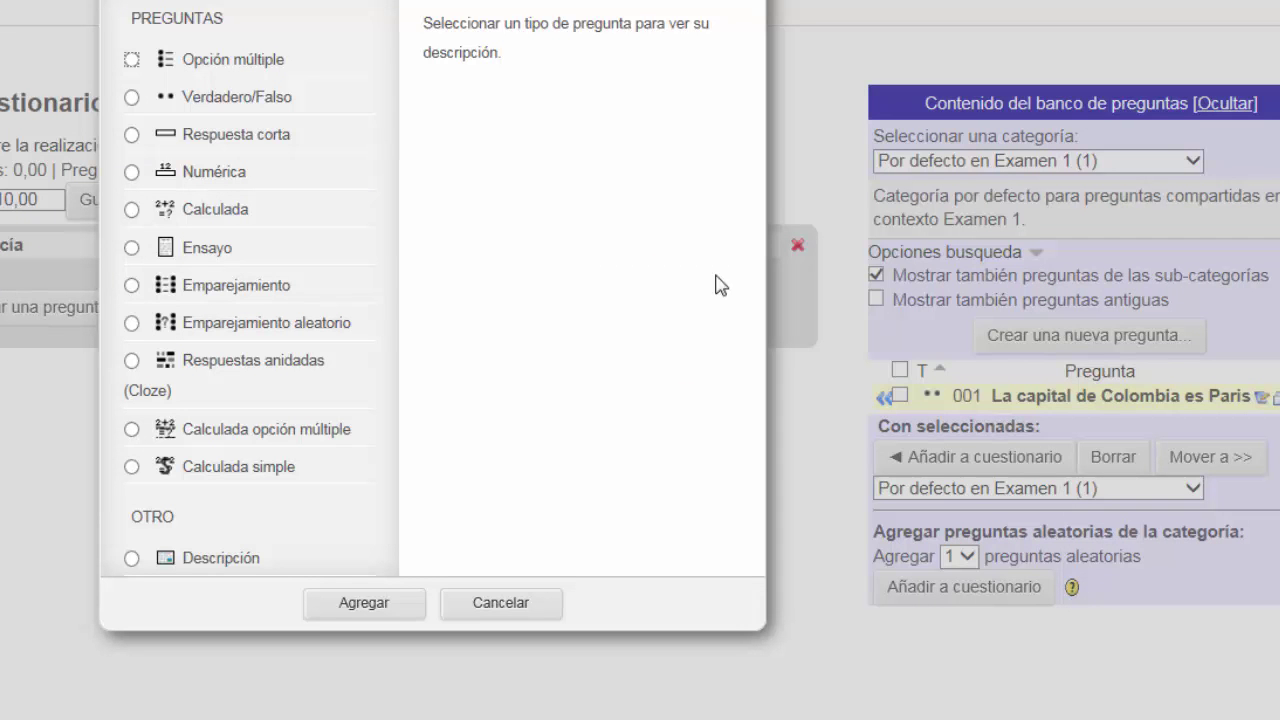
click(131, 62)
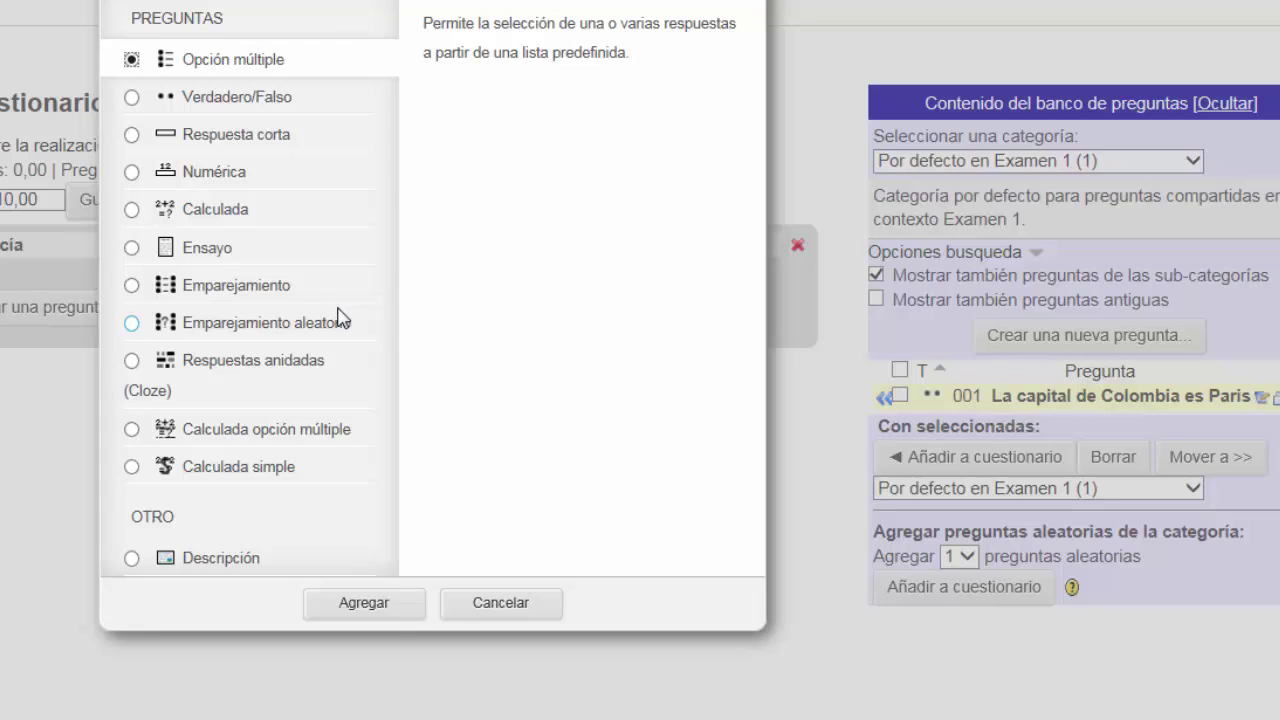
click(376, 612)
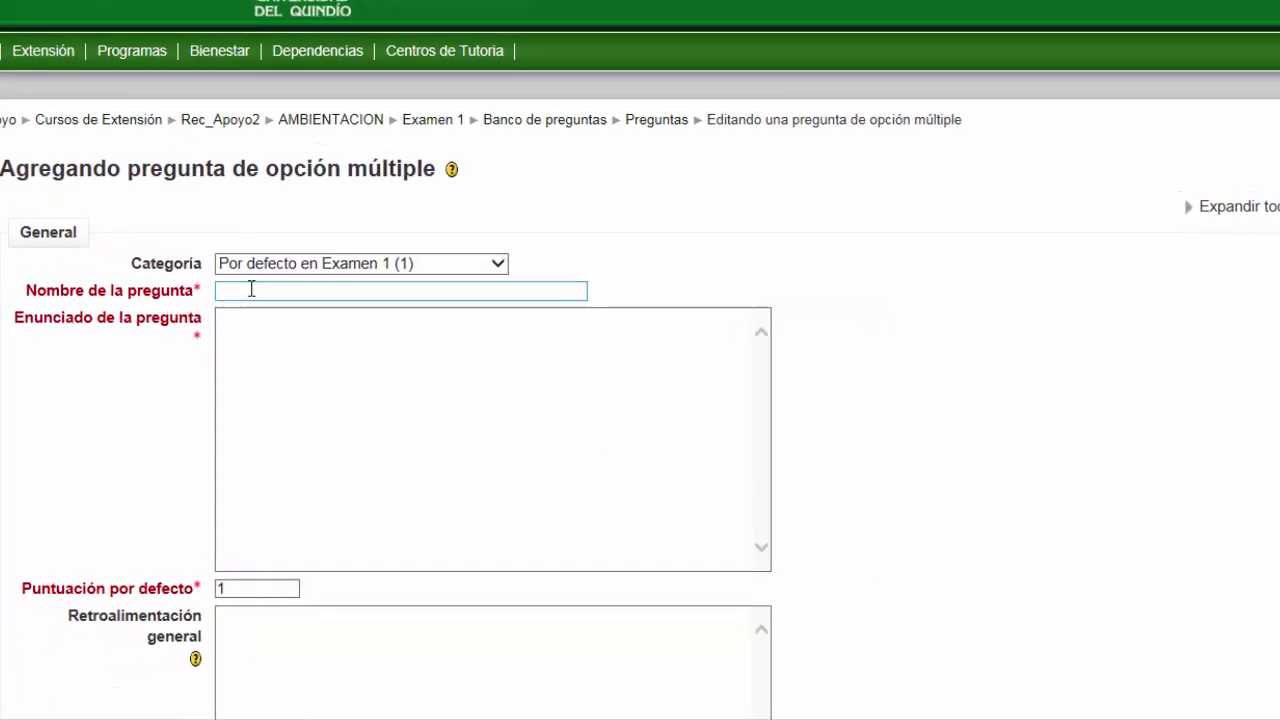
Name the multiple-choice question "002" and enter the statement "Periférico de entrada del PC", correcting the spelling of "Periférico"
click(251, 289)
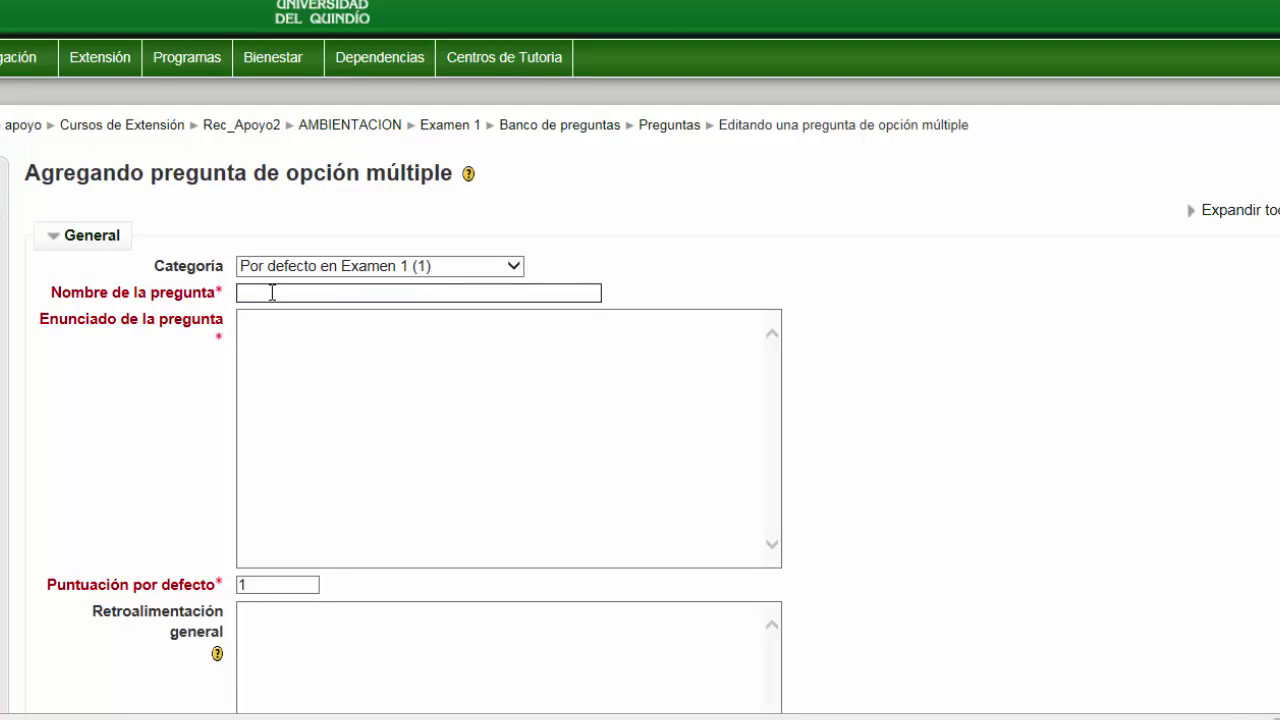
text(002)
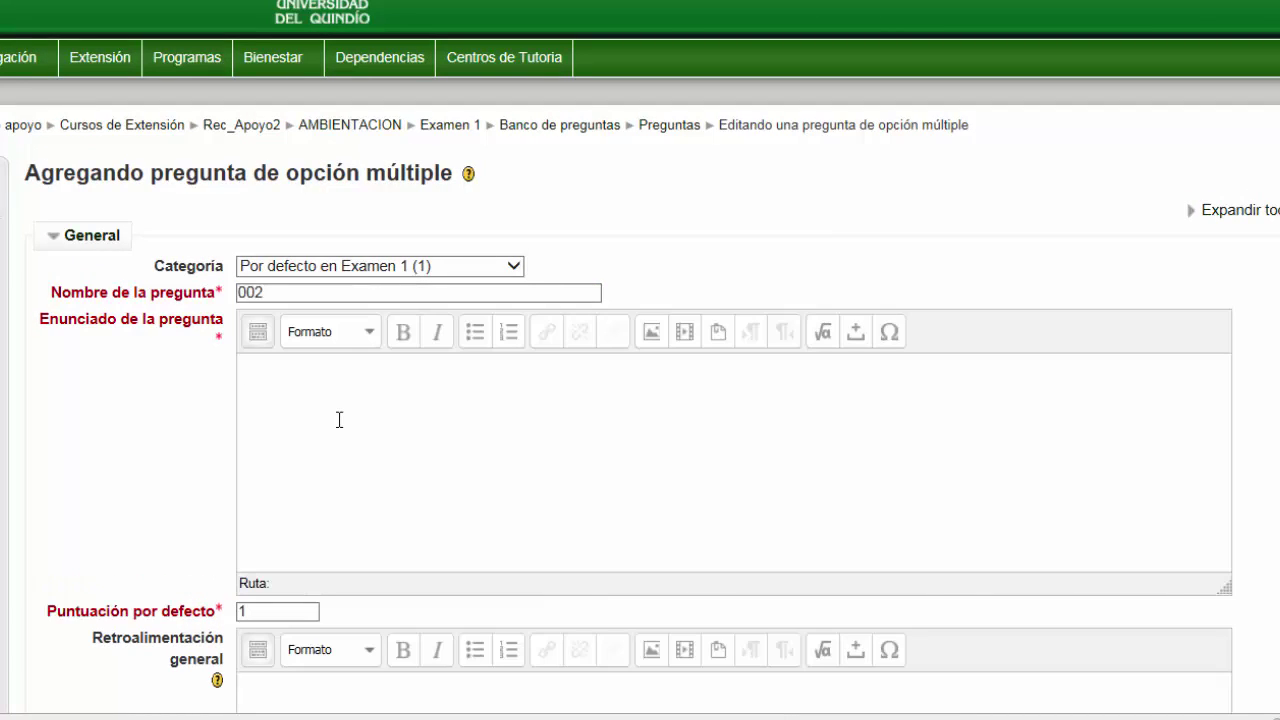
text(Perifer)
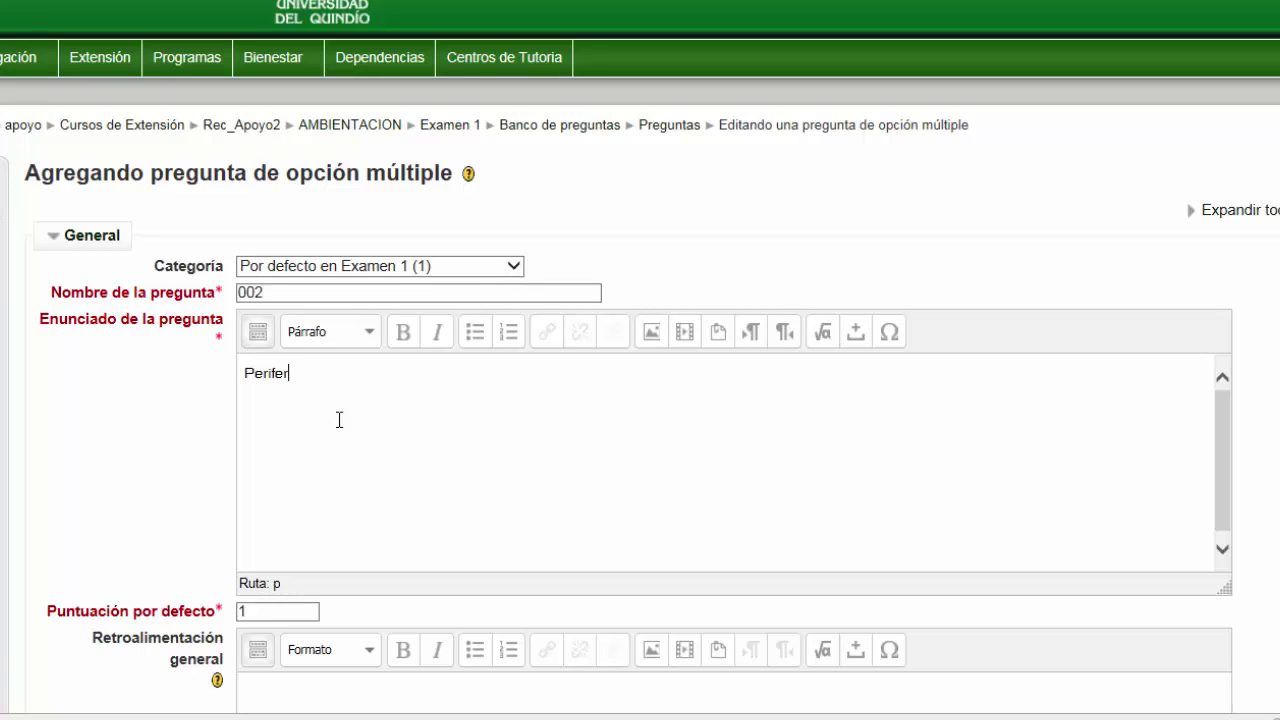
text(ico de entrad)
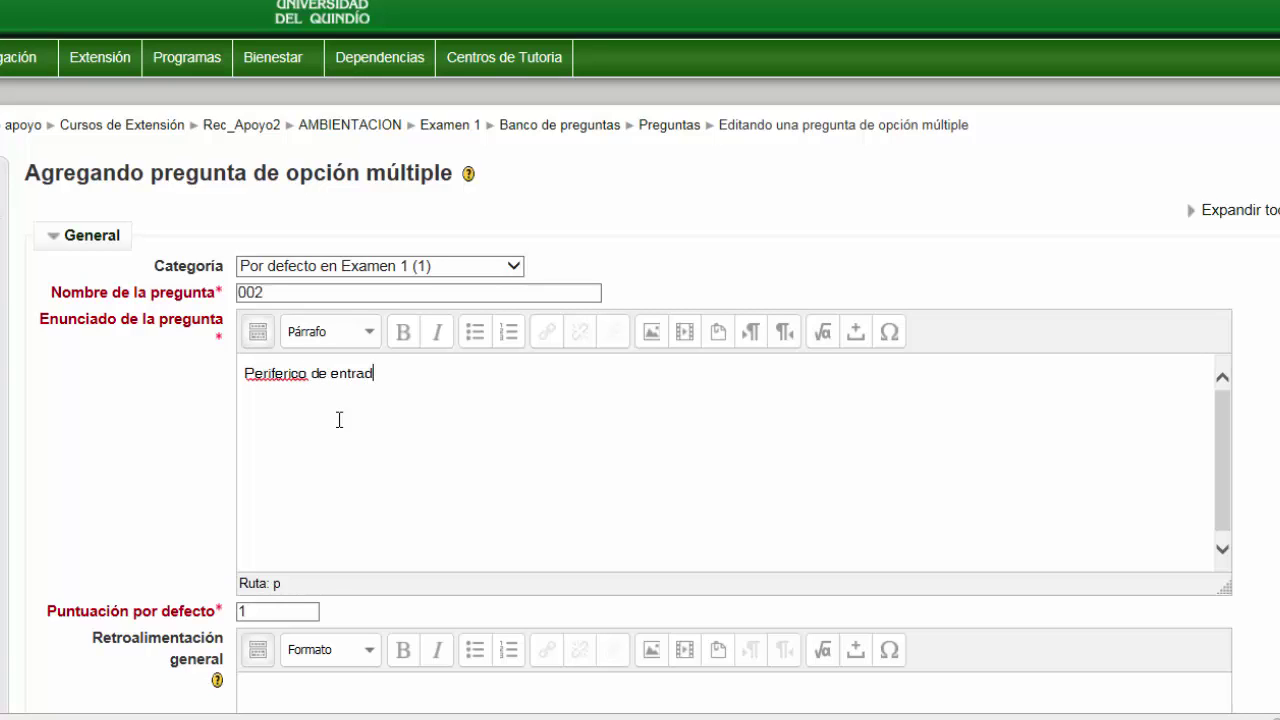
text(a del PC)
right_click(294, 372)
click(366, 387)
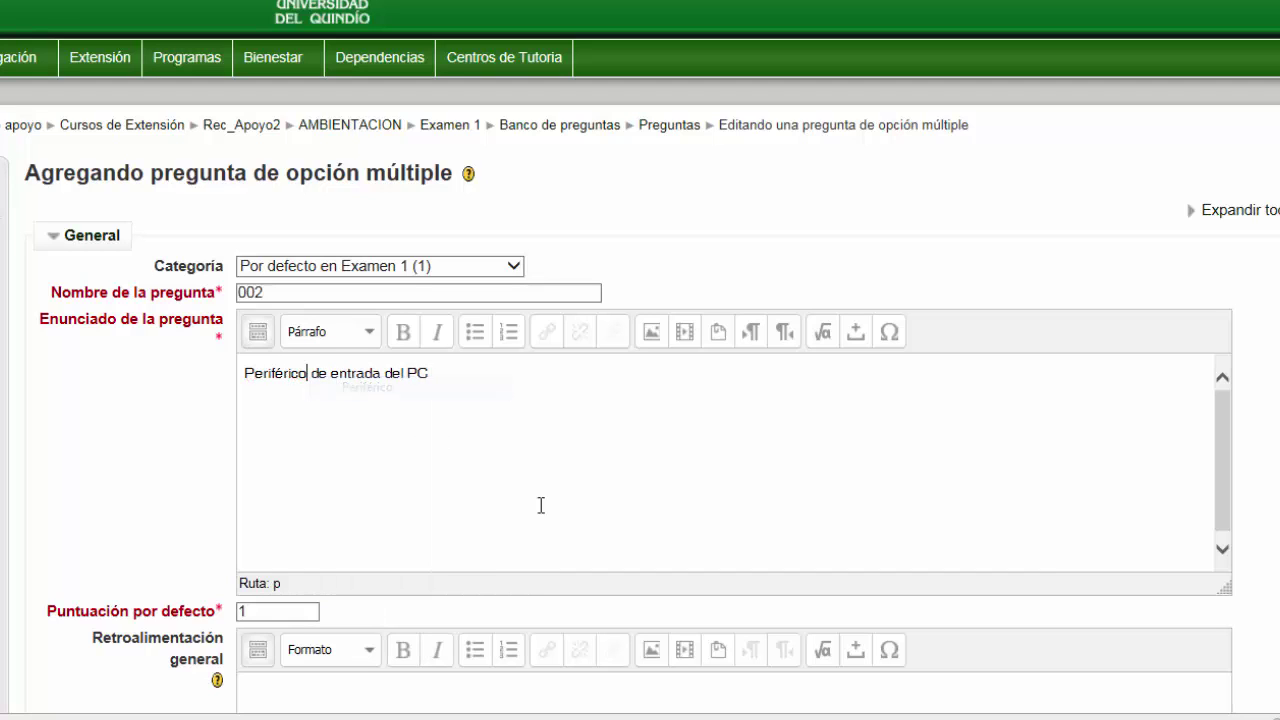
Enter "Monitor" as Elección 1 and "impresora" as Elección 2 of the multiple-choice question, leaving both grades at Ninguno
scroll(448, 423, down, 2)
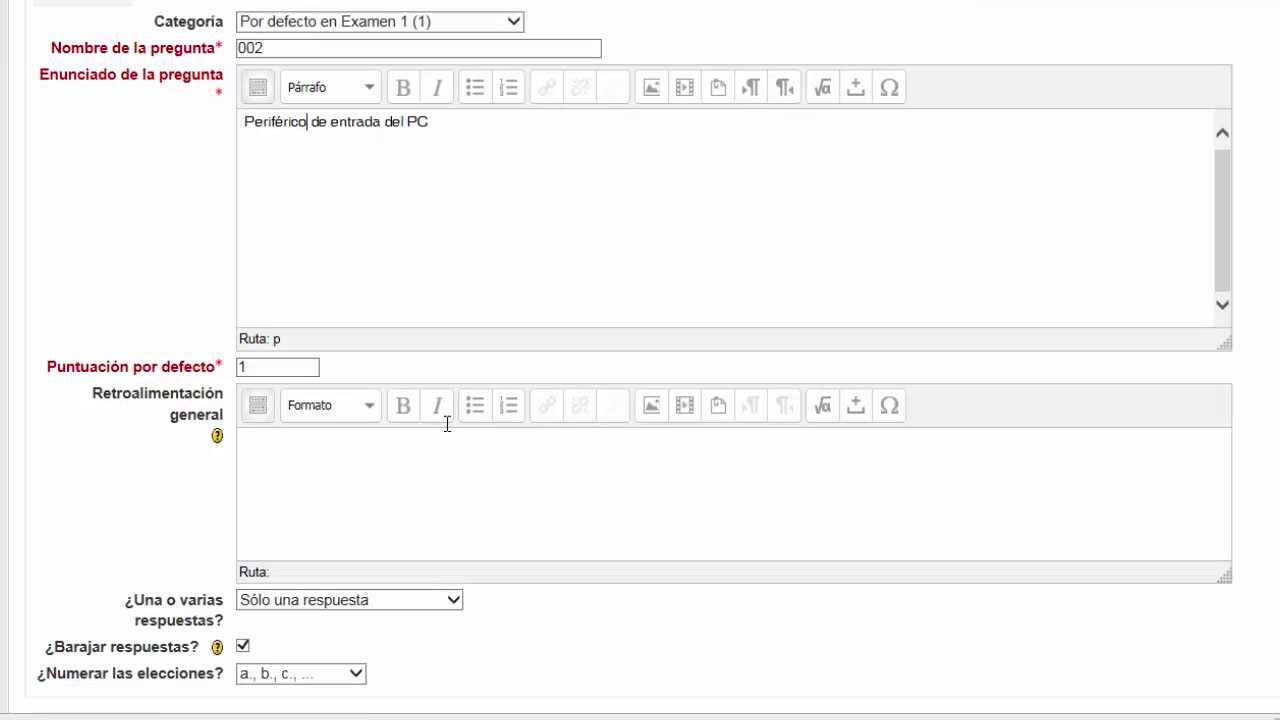
scroll(445, 423, down, 2)
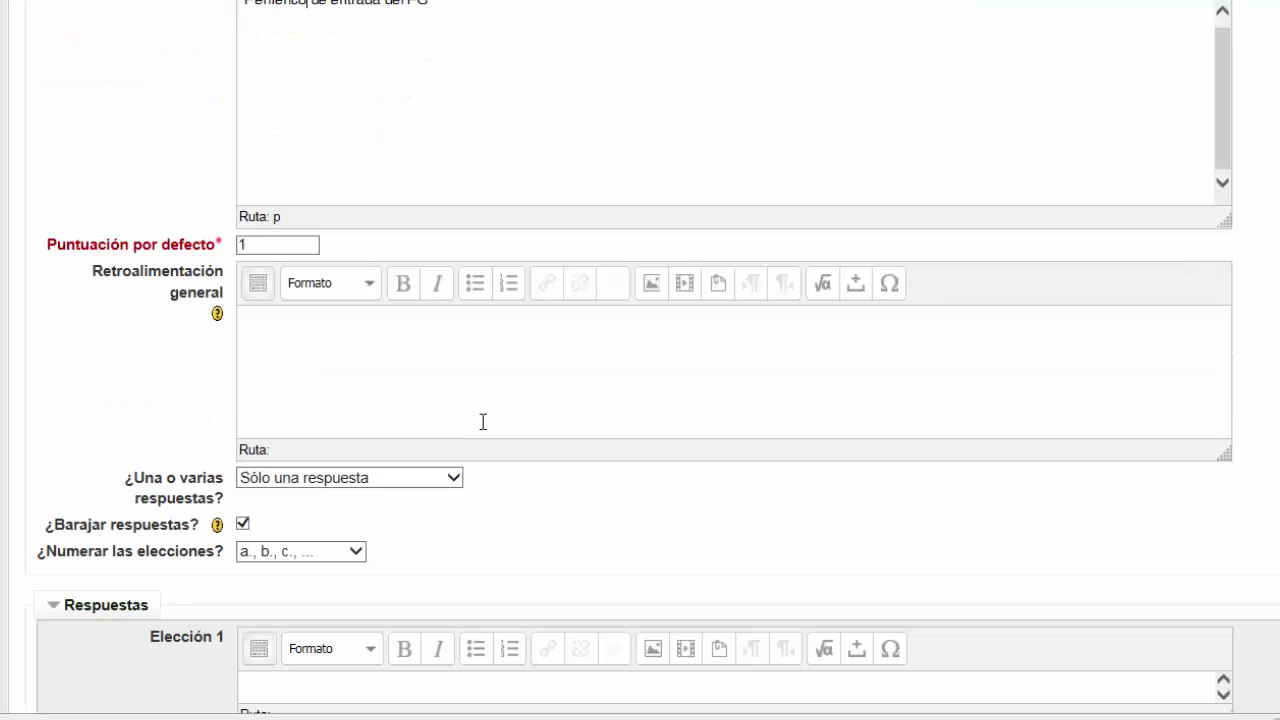
scroll(451, 294, down, 4)
scroll(464, 320, down, 2)
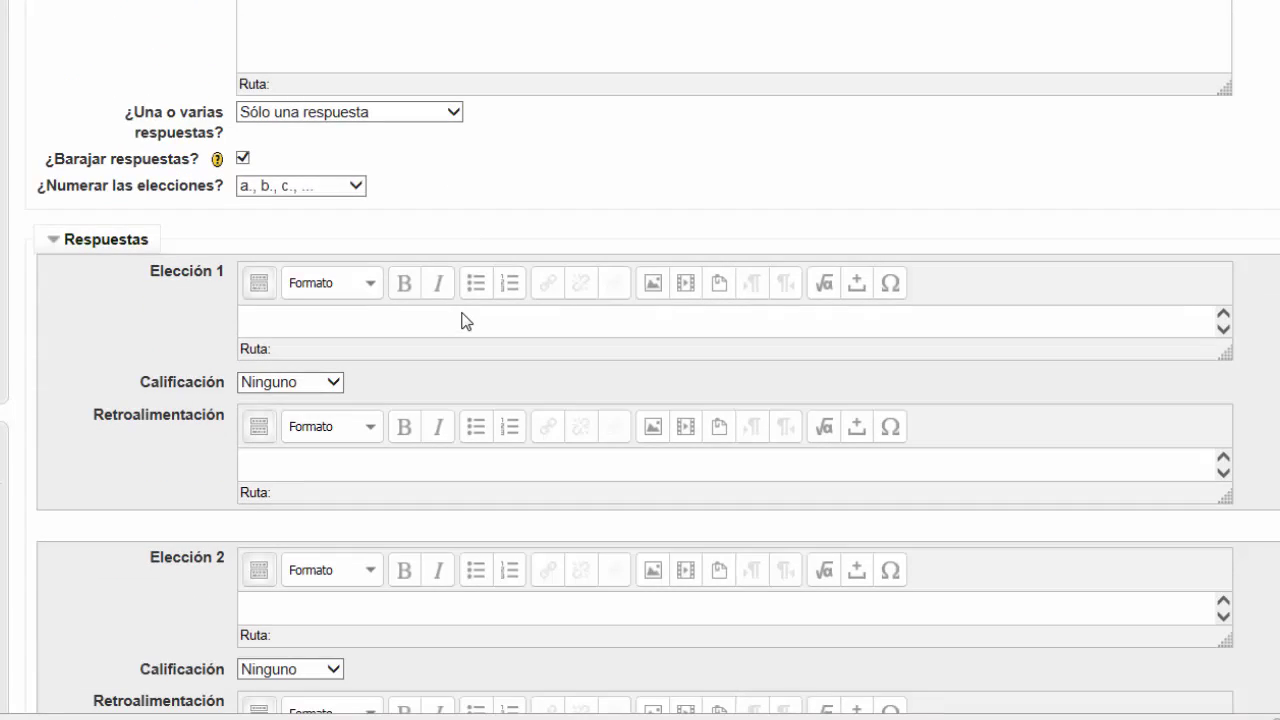
scroll(166, 178, down, 2)
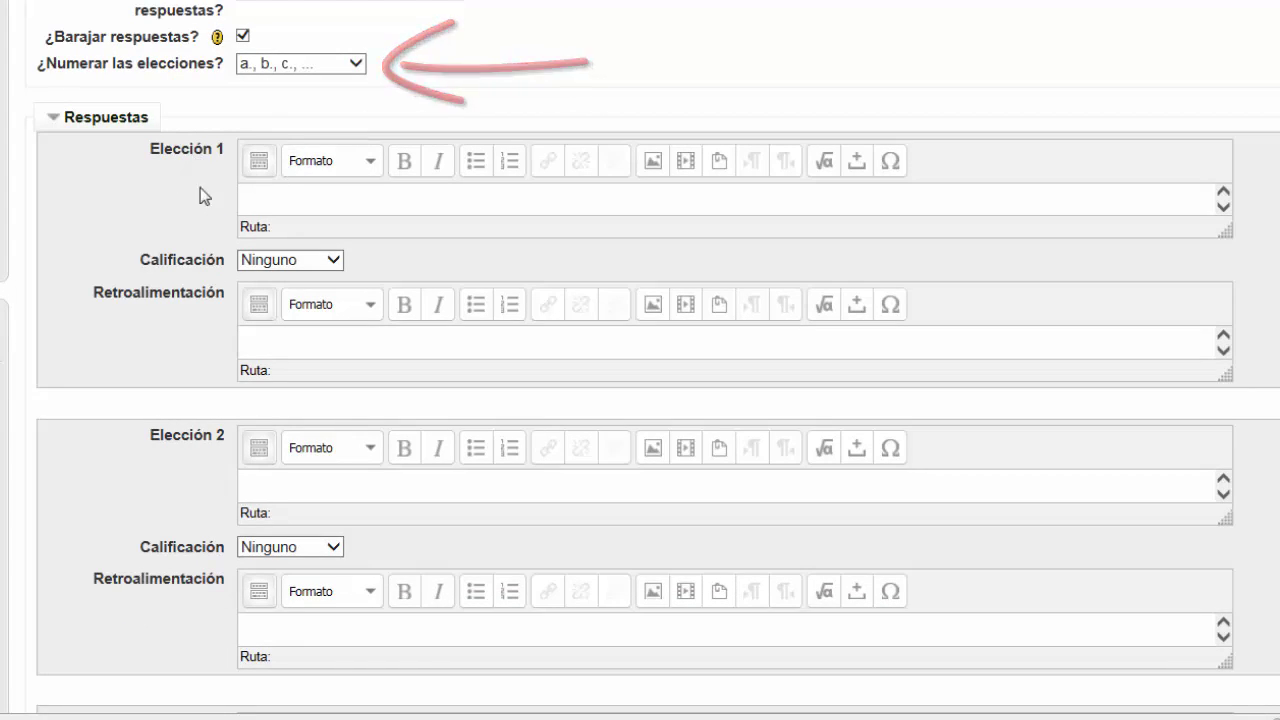
click(280, 201)
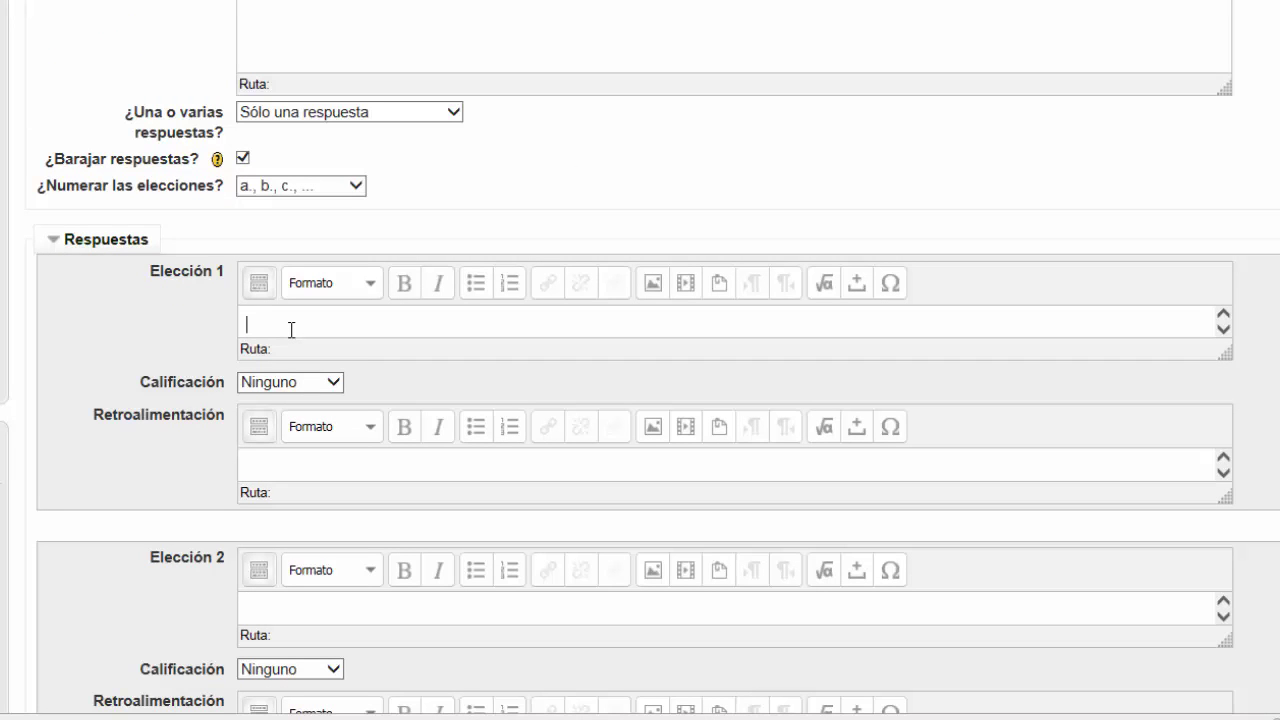
text(onitor)
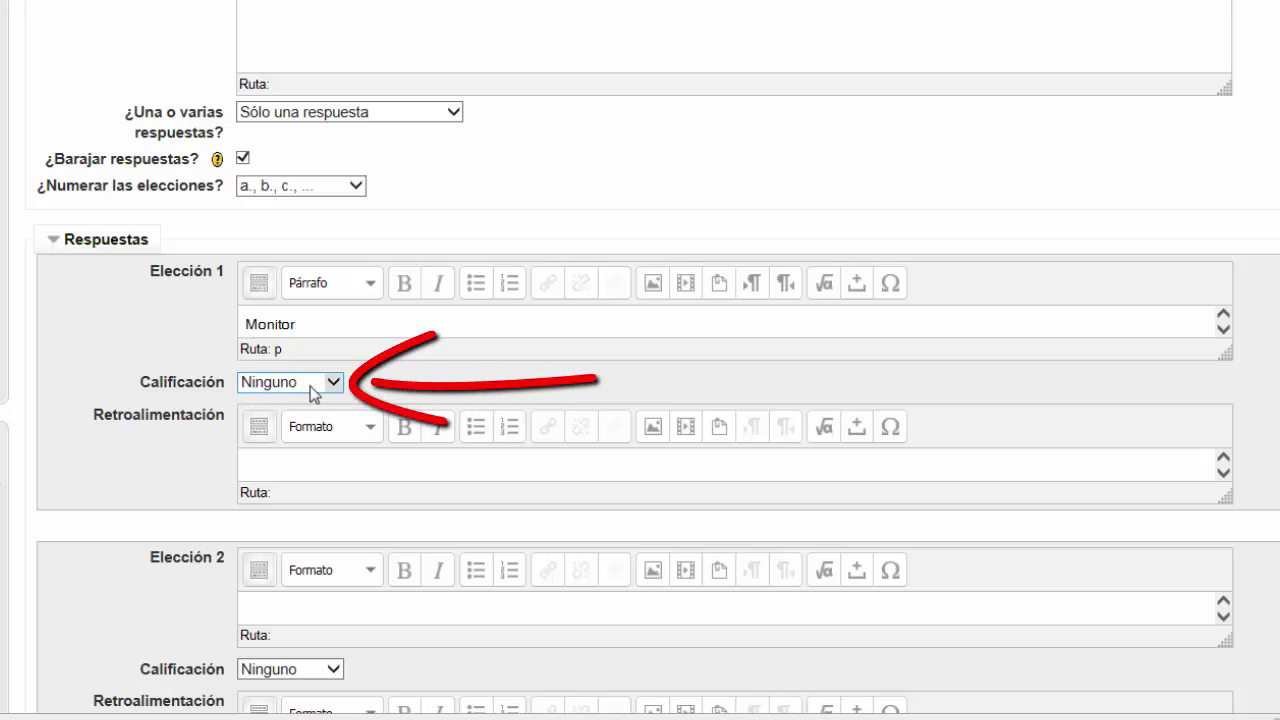
click(325, 608)
scroll(949, 517, down, 3)
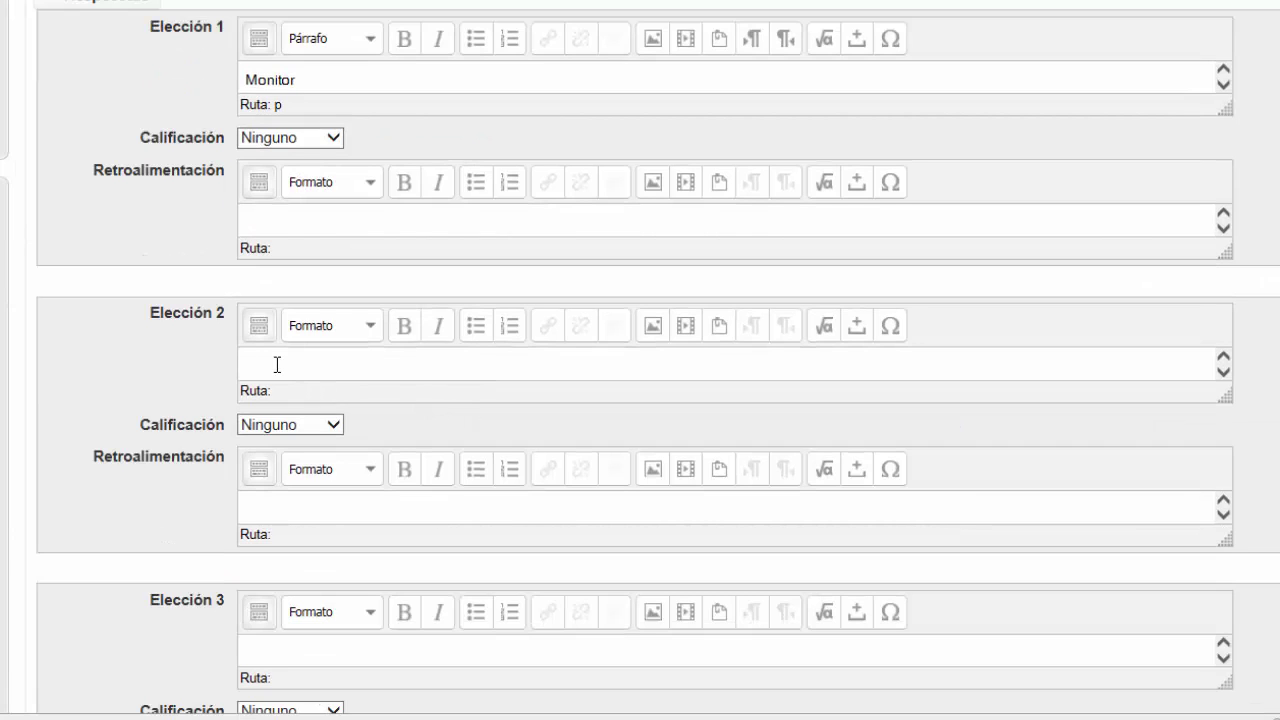
text(impresora)
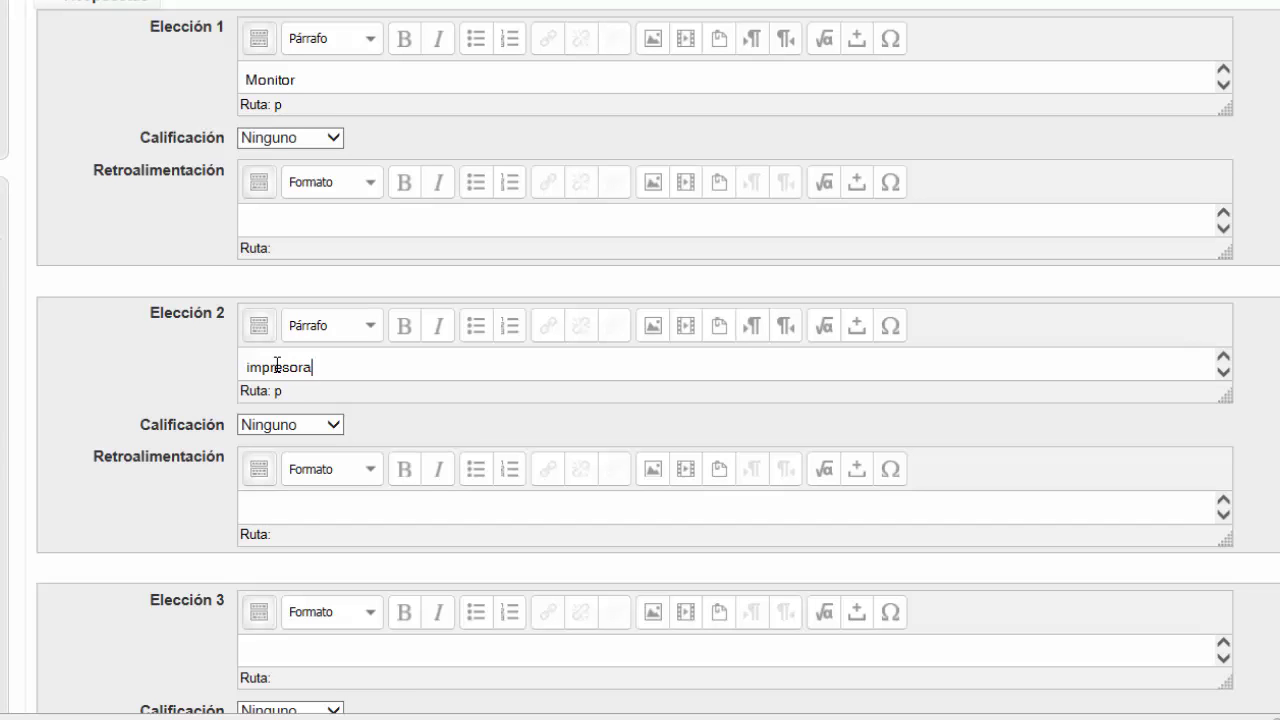
Enter "teclado" as Elección 3 and set its grade to 100% as the correct answer
scroll(363, 423, down, 2)
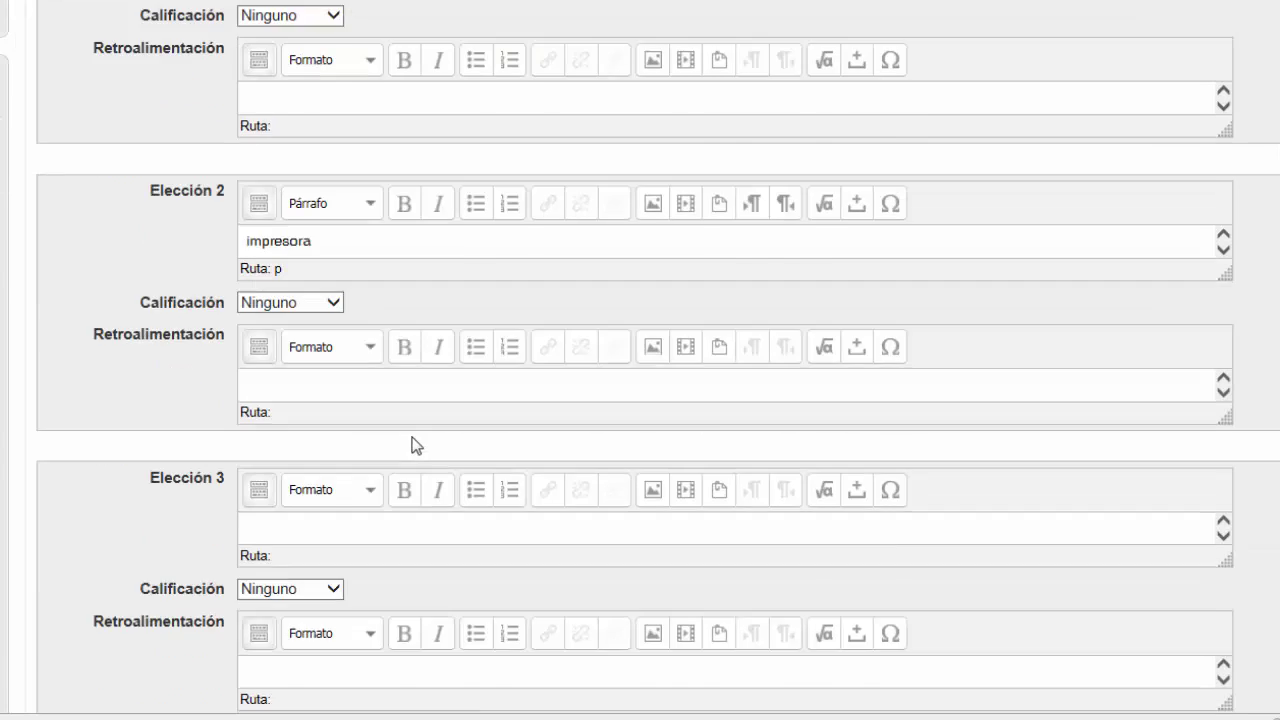
scroll(416, 445, down, 2)
click(282, 411)
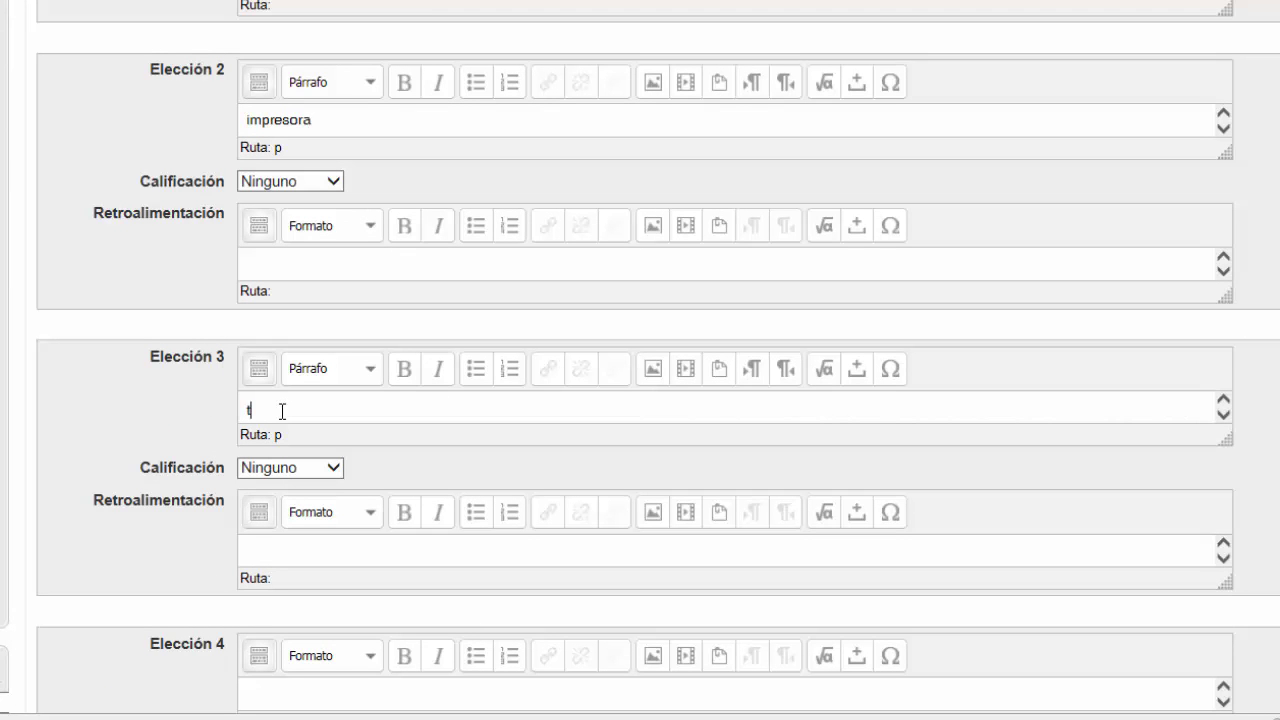
text(teclado)
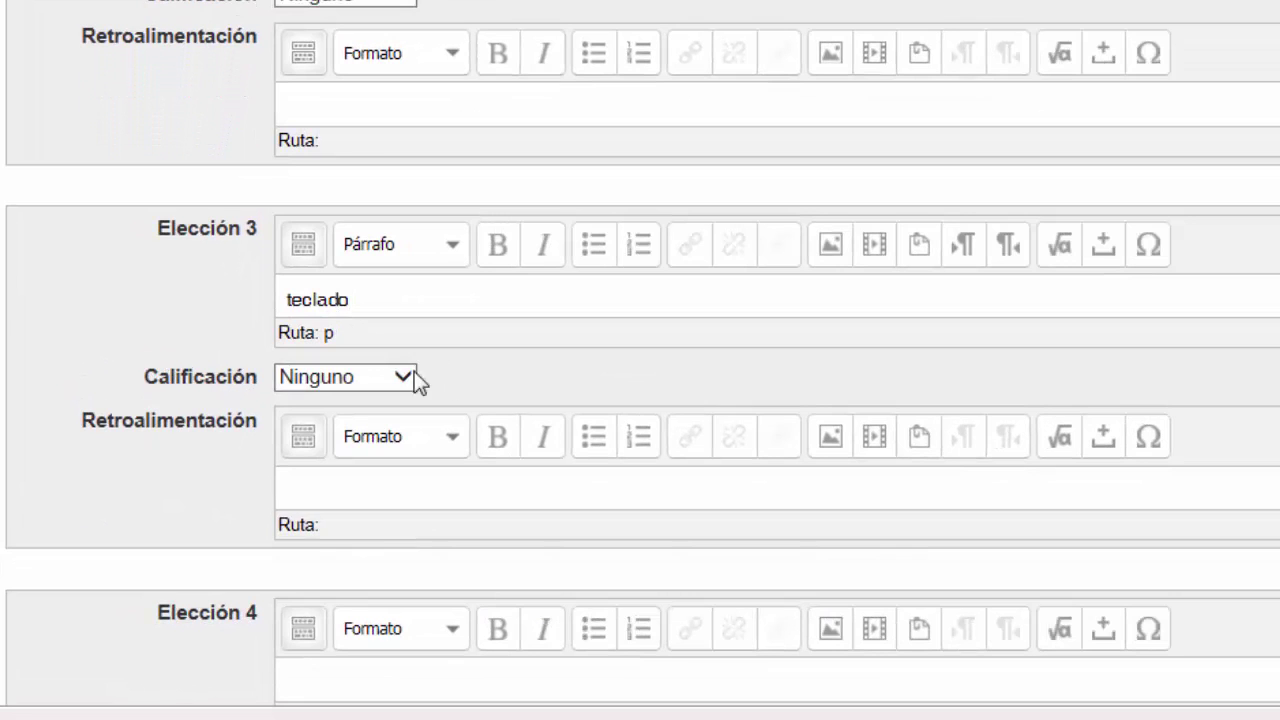
click(401, 376)
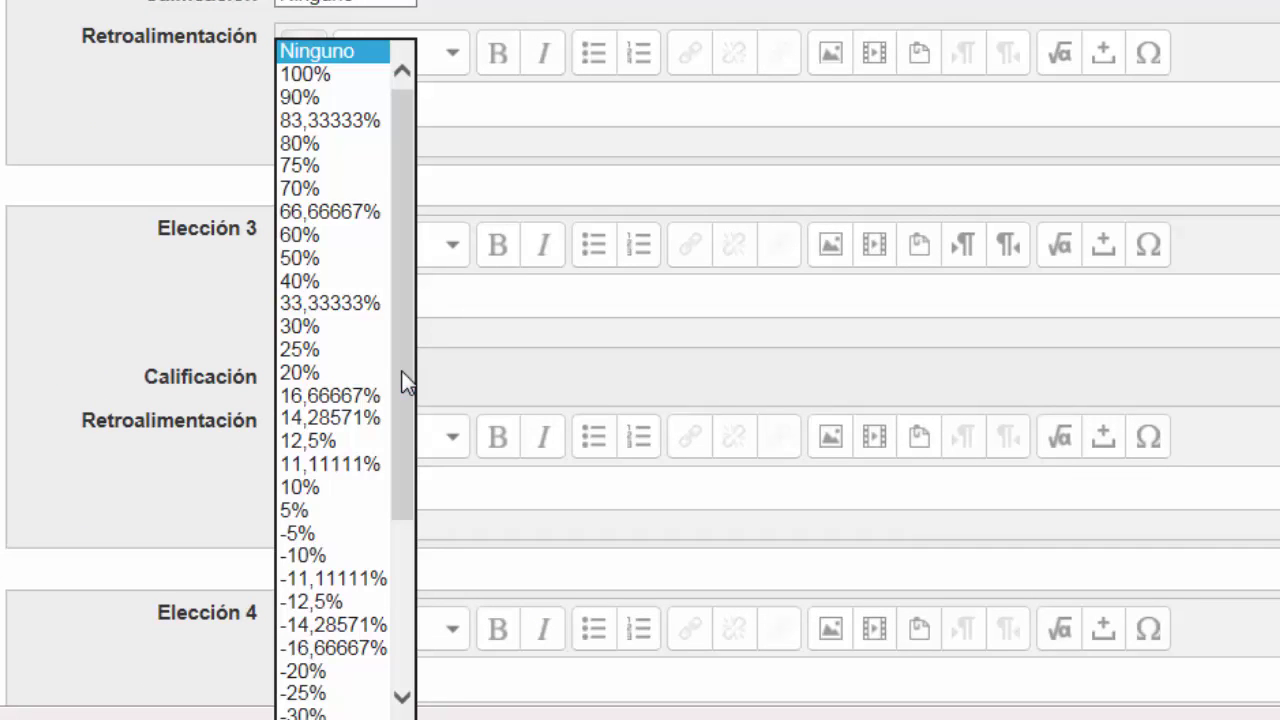
click(318, 77)
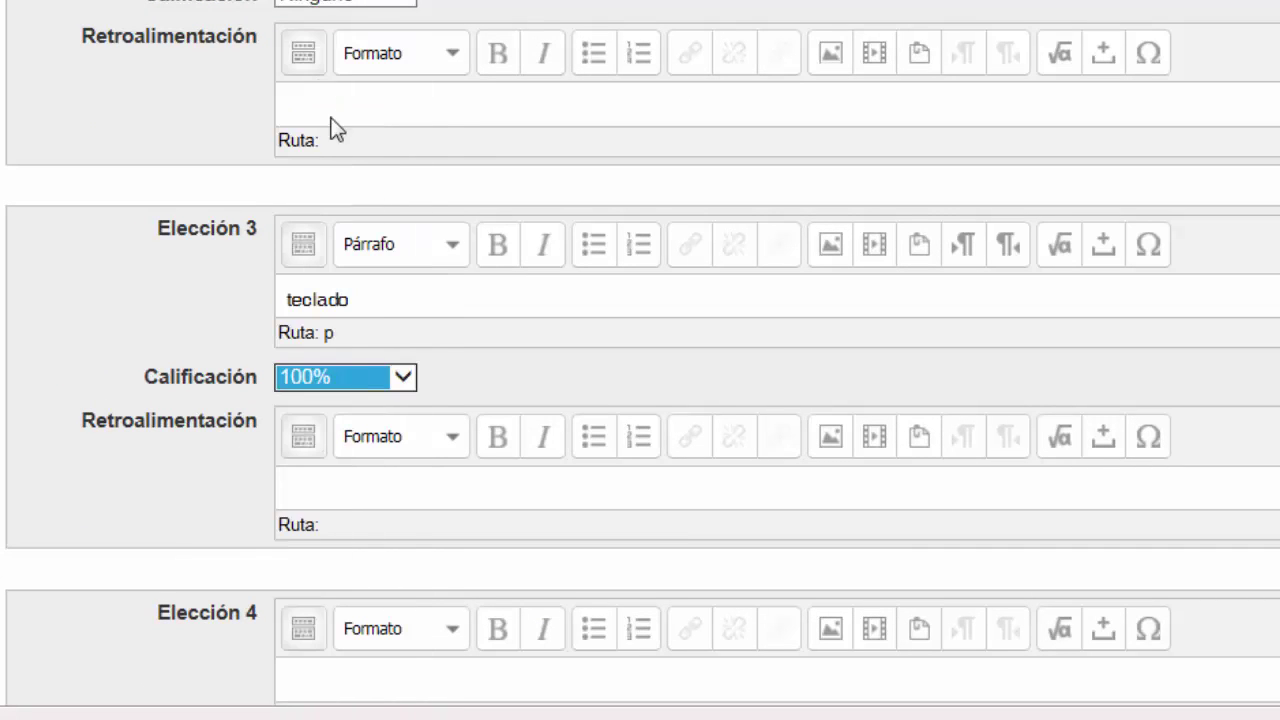
Enter "cpu" as Elección 4 with grade Ninguno, leave Elección 5 empty and save the multiple-choice question
scroll(626, 343, down, 3)
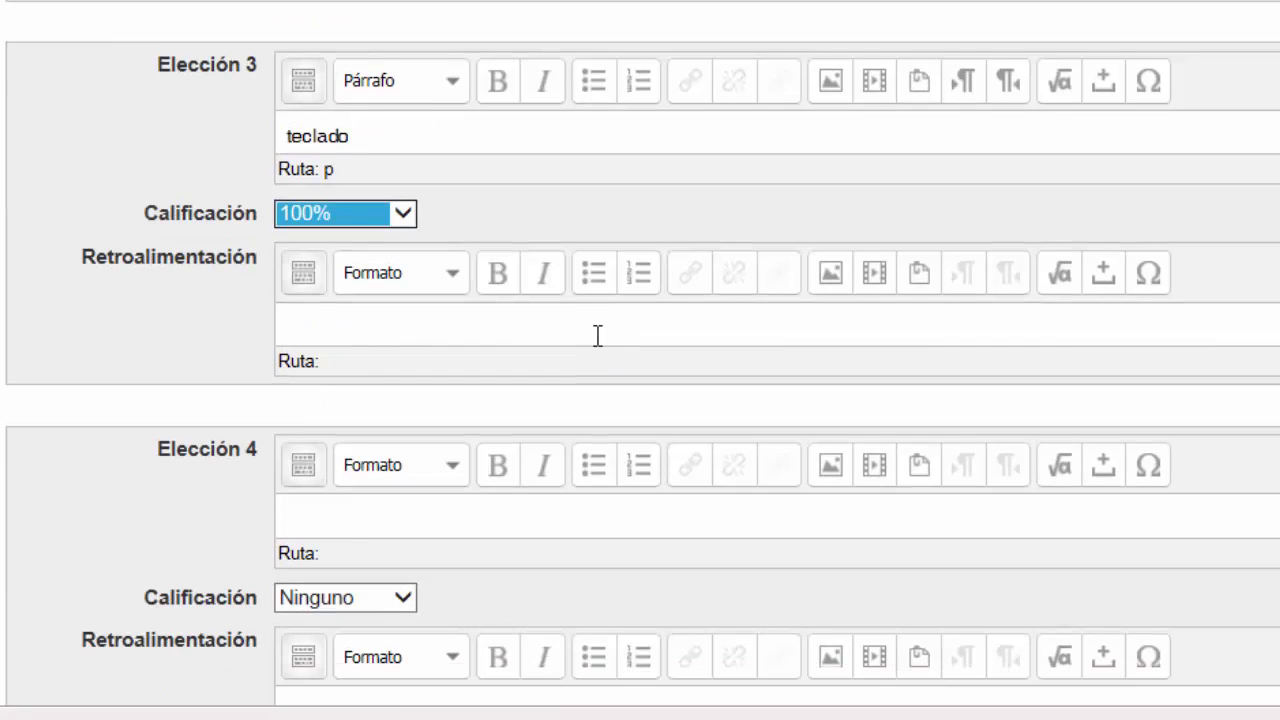
click(350, 515)
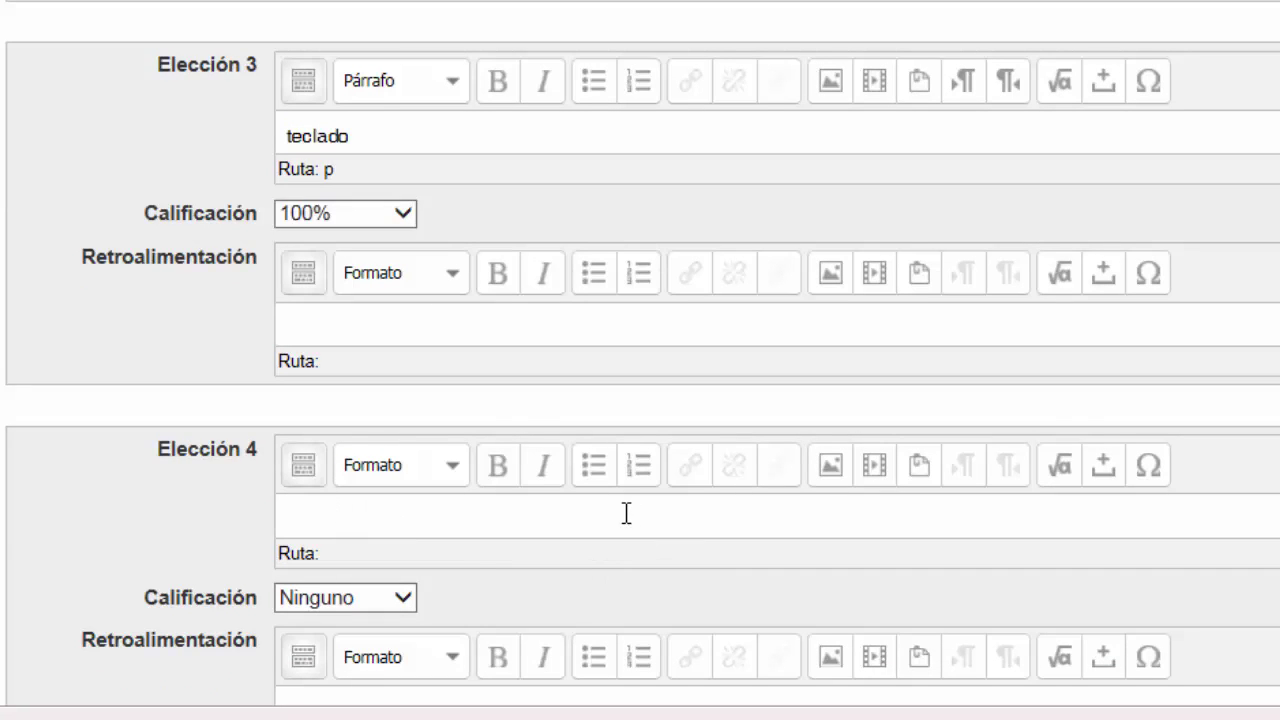
text(cpu)
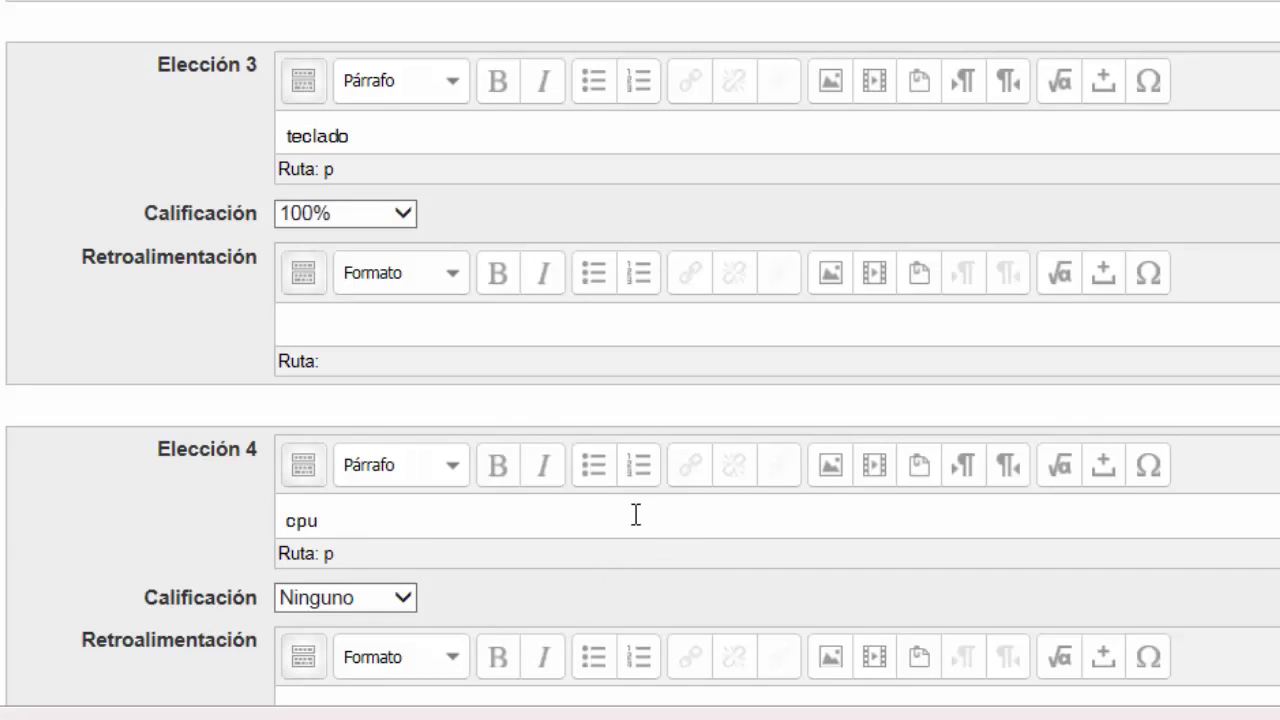
scroll(636, 515, down, 10)
scroll(636, 515, up, 2)
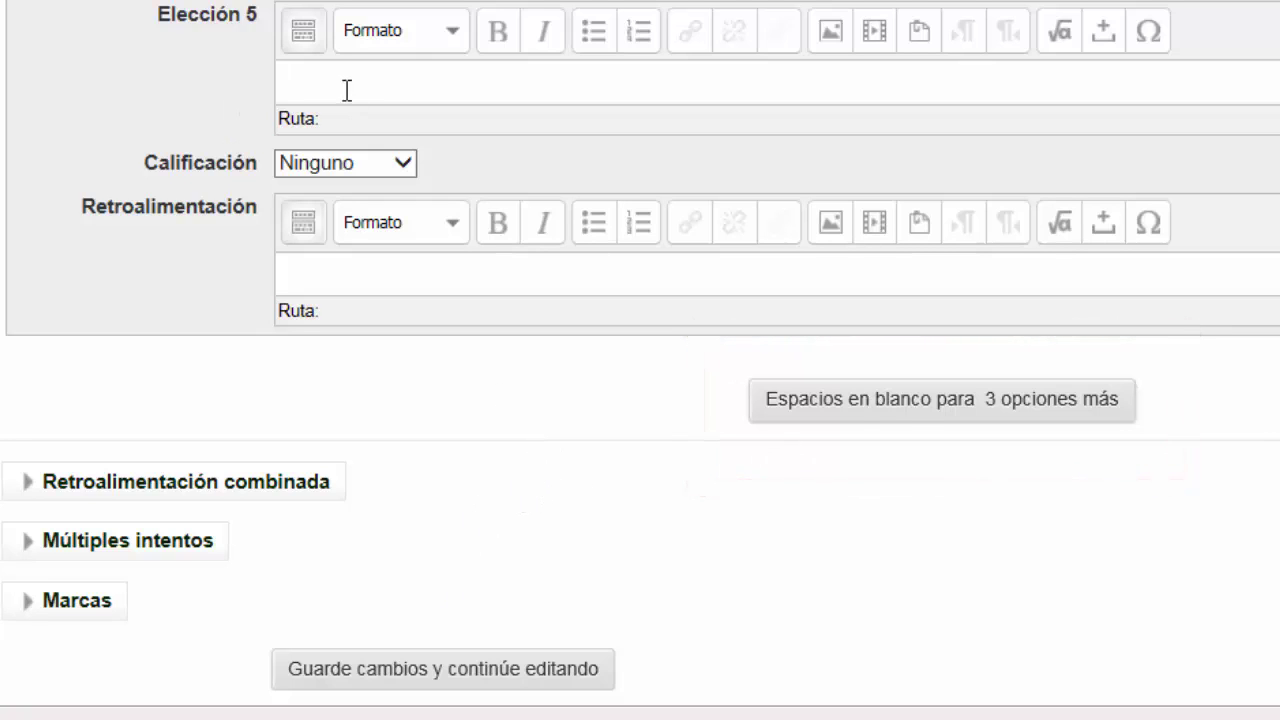
scroll(506, 437, down, 3)
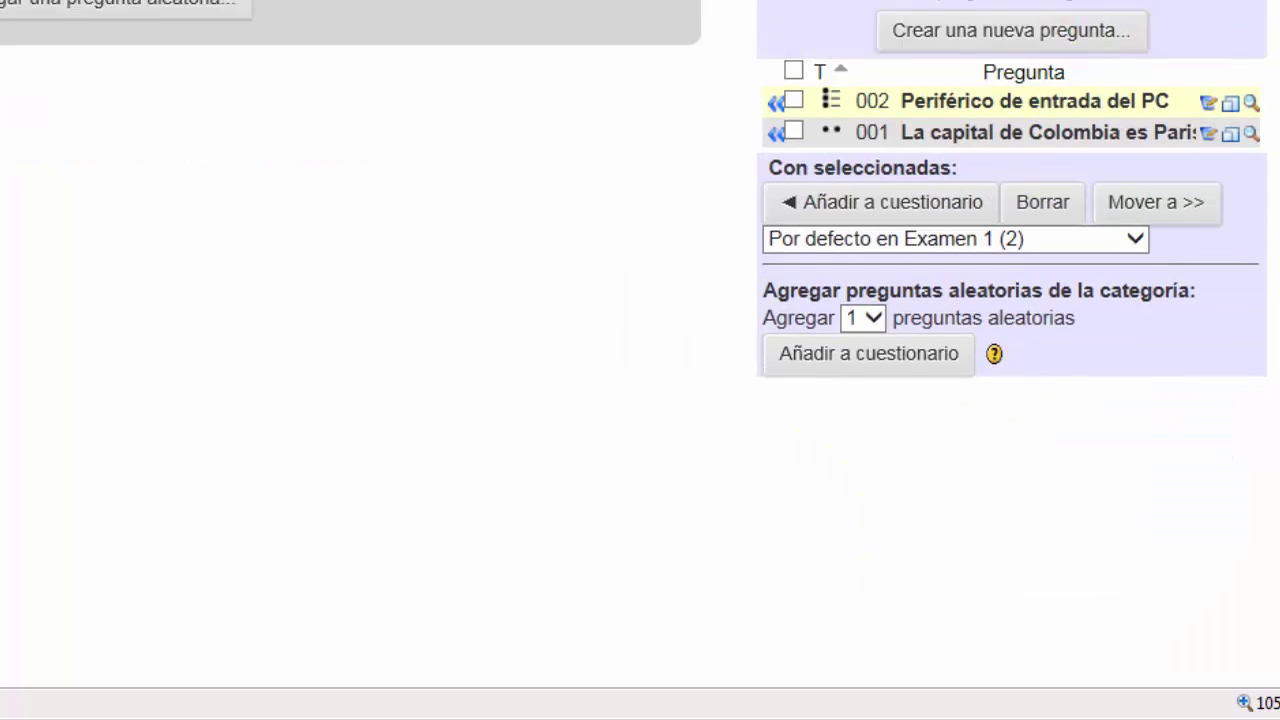
scroll(890, 144, up, 1)
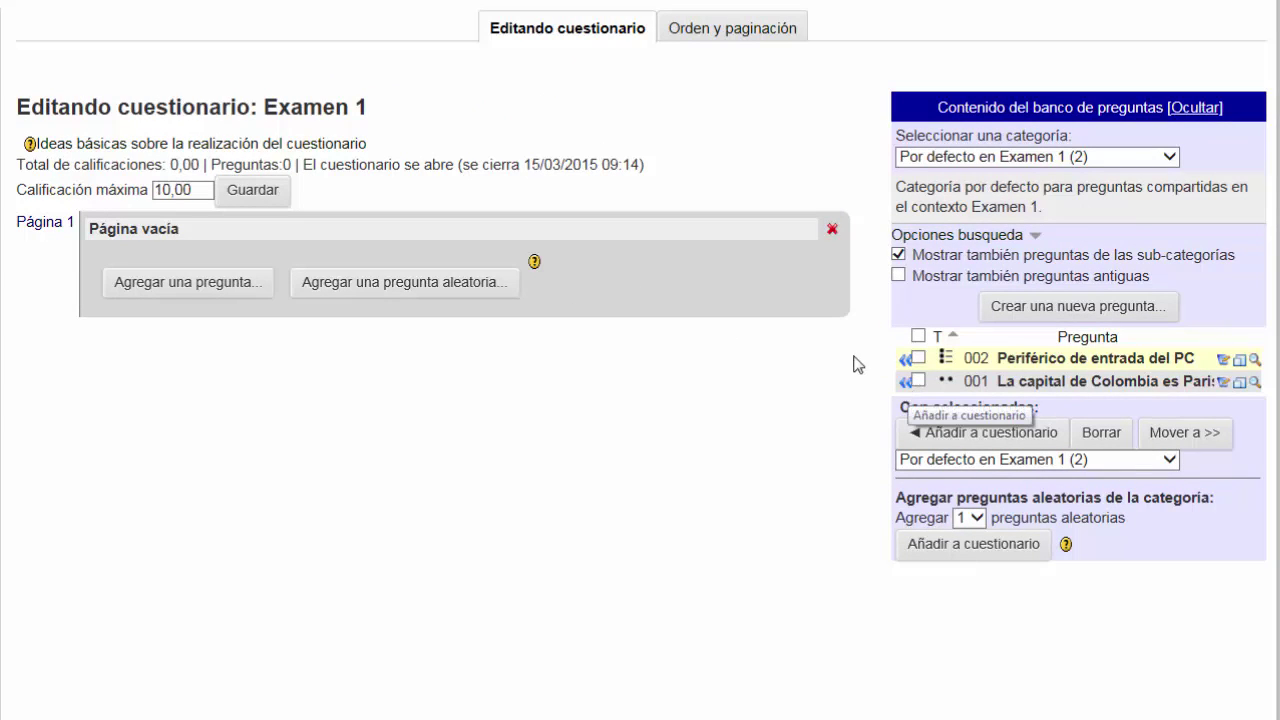
click(918, 336)
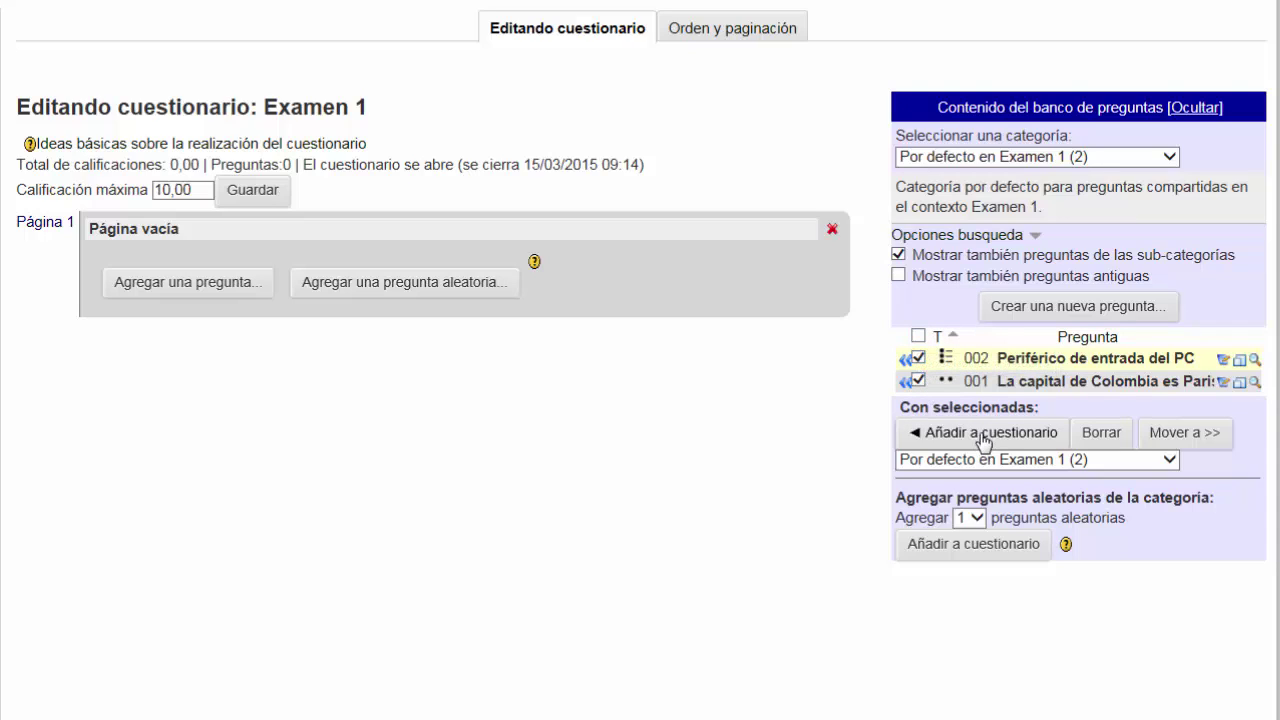
click(918, 357)
click(919, 381)
click(977, 519)
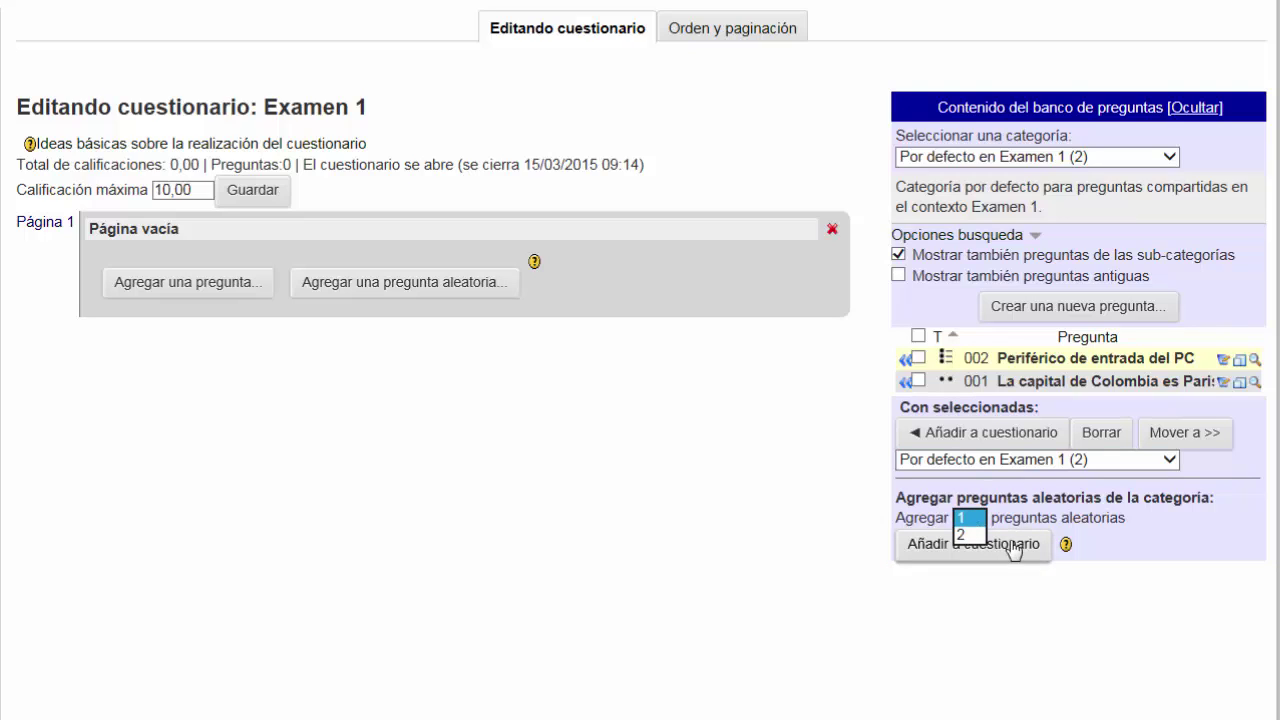
click(996, 518)
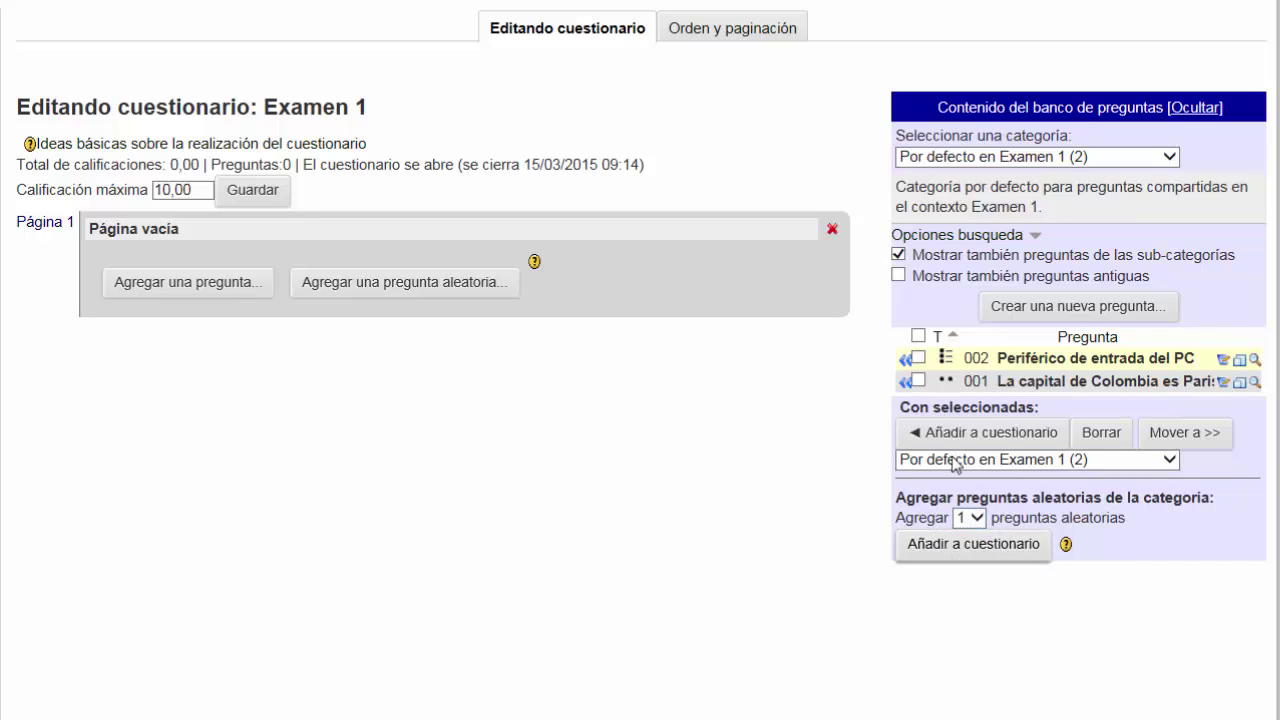
Add both question bank questions, 001 and 002, to the quiz Examen 1
click(918, 380)
click(919, 358)
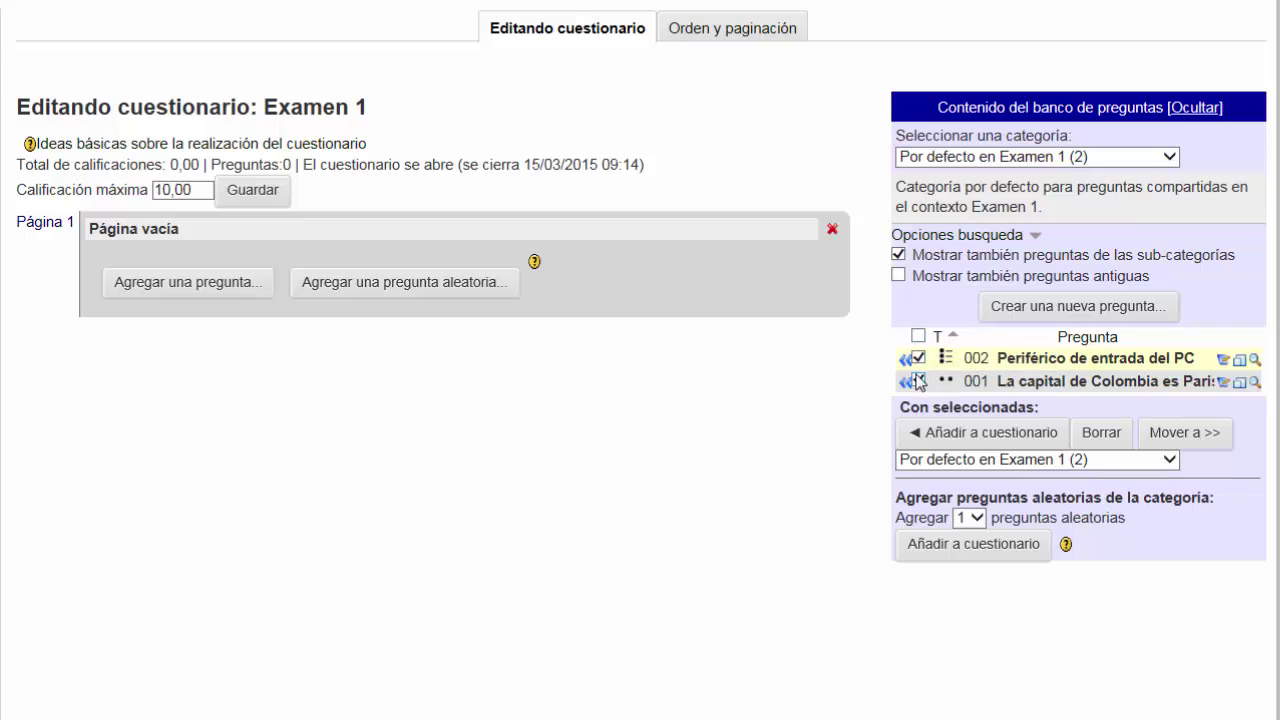
click(980, 439)
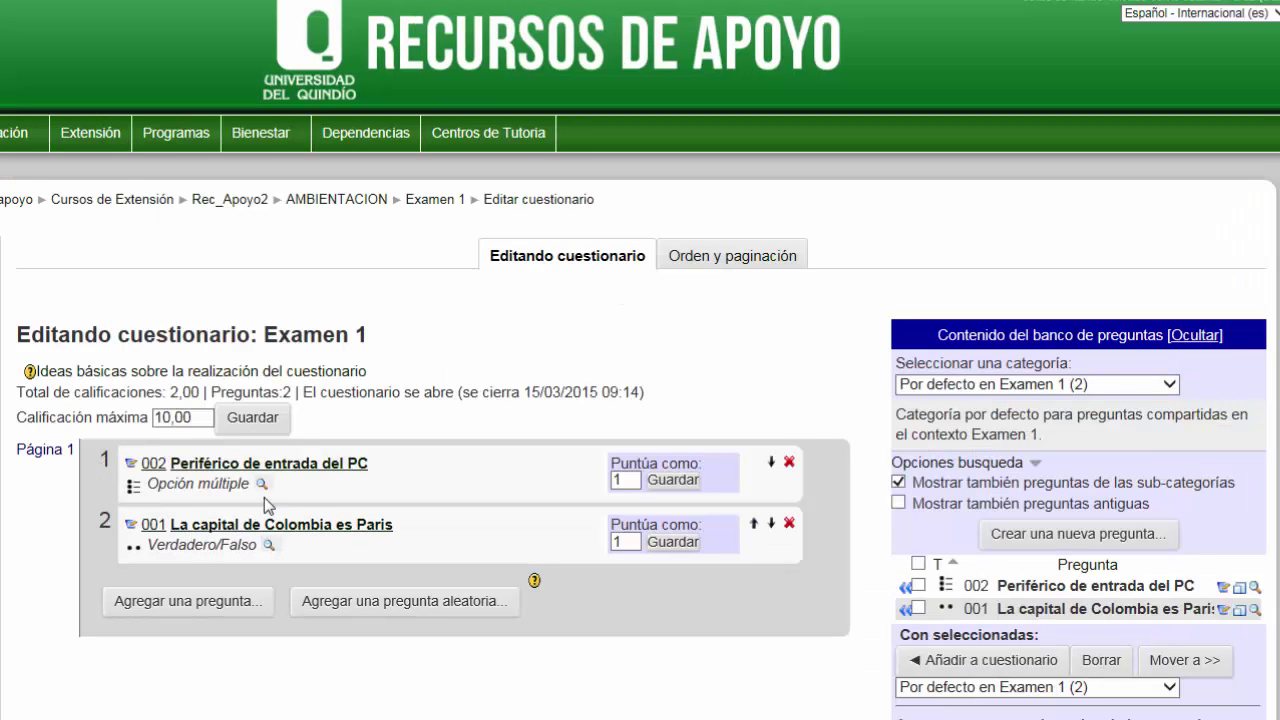
Start a preview attempt of the quiz Examen 1
scroll(452, 465, down, 2)
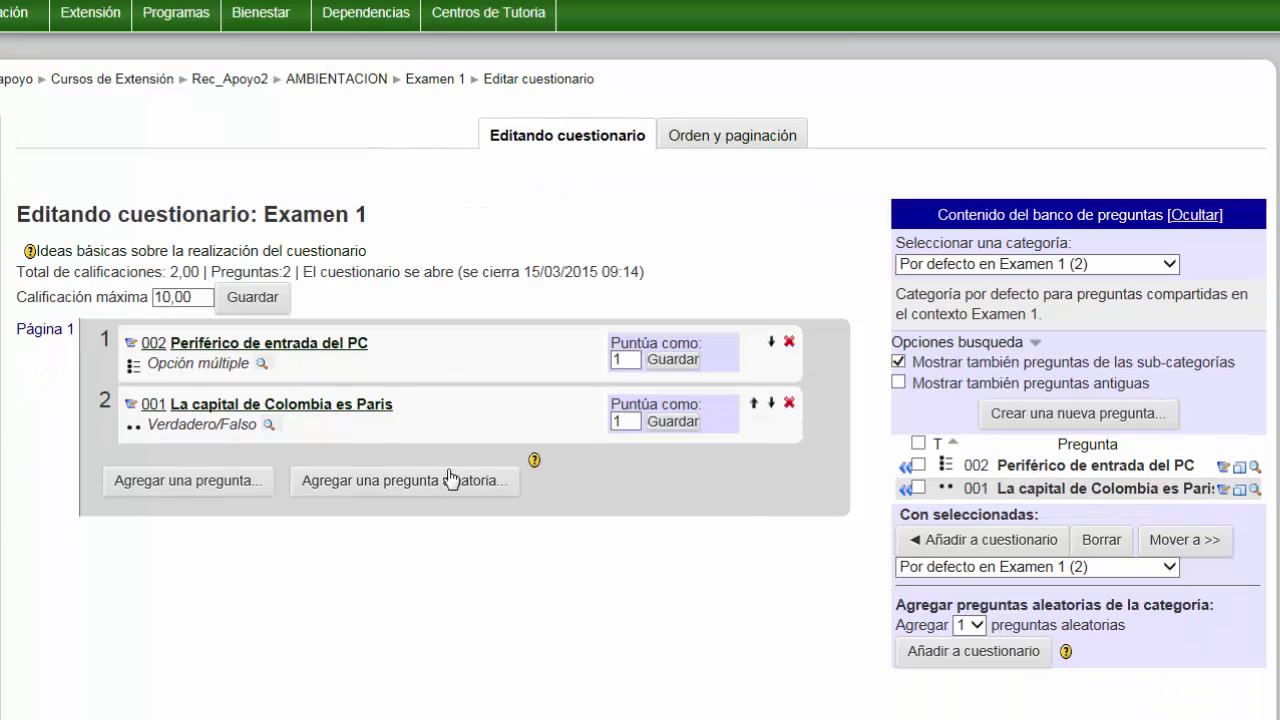
scroll(461, 392, down, 2)
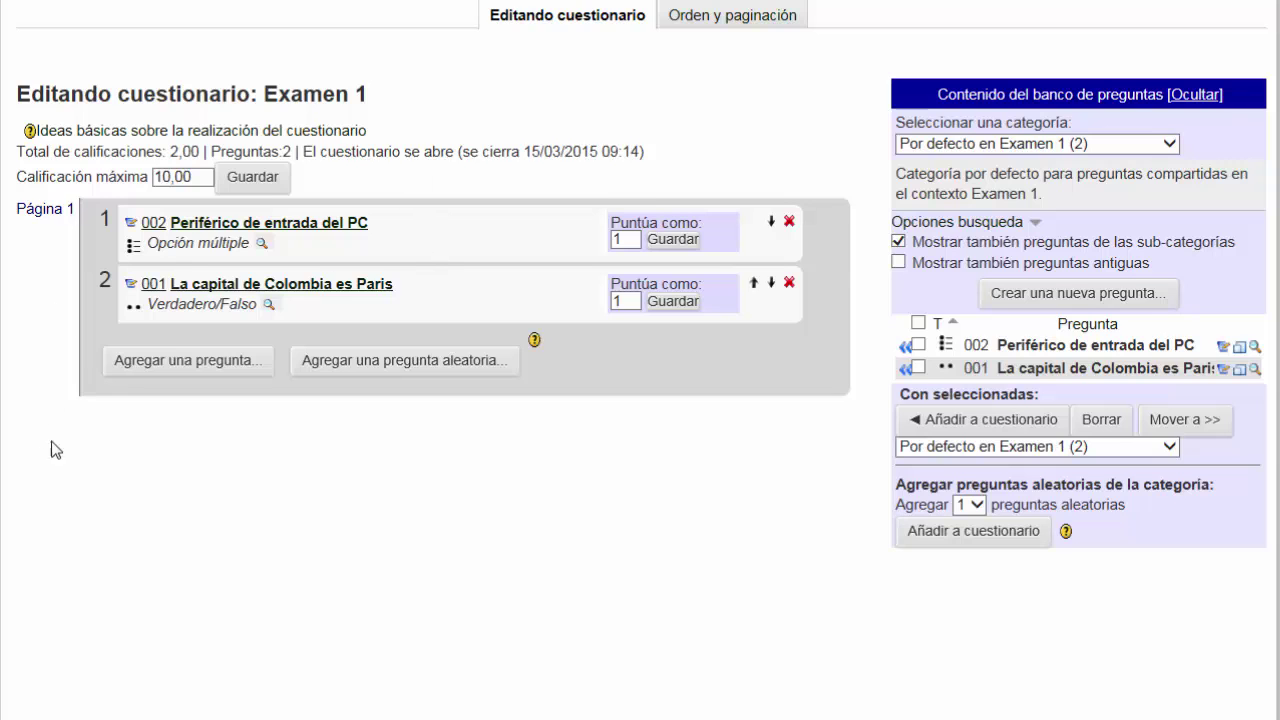
scroll(193, 495, down, 2)
scroll(193, 495, down, 4)
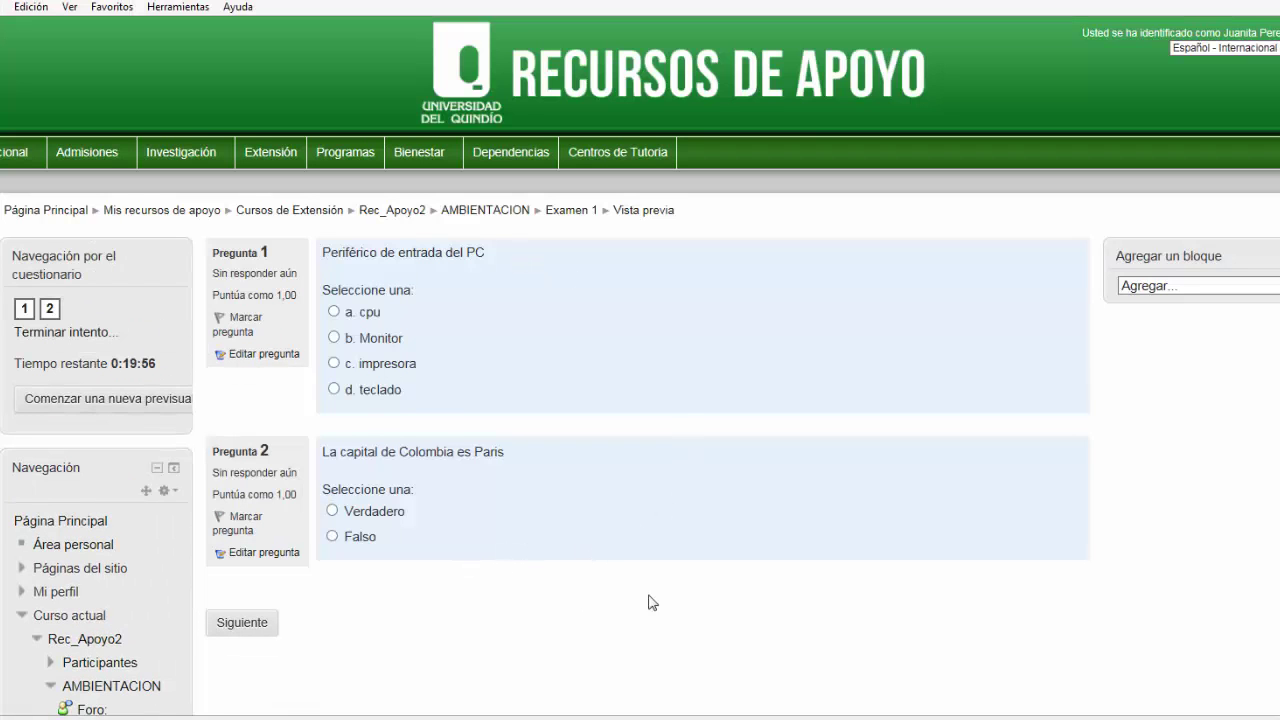
Answer "teclado" to question 1 and "Falso" to question 2, and submit and finish the preview attempt
scroll(706, 588, down, 2)
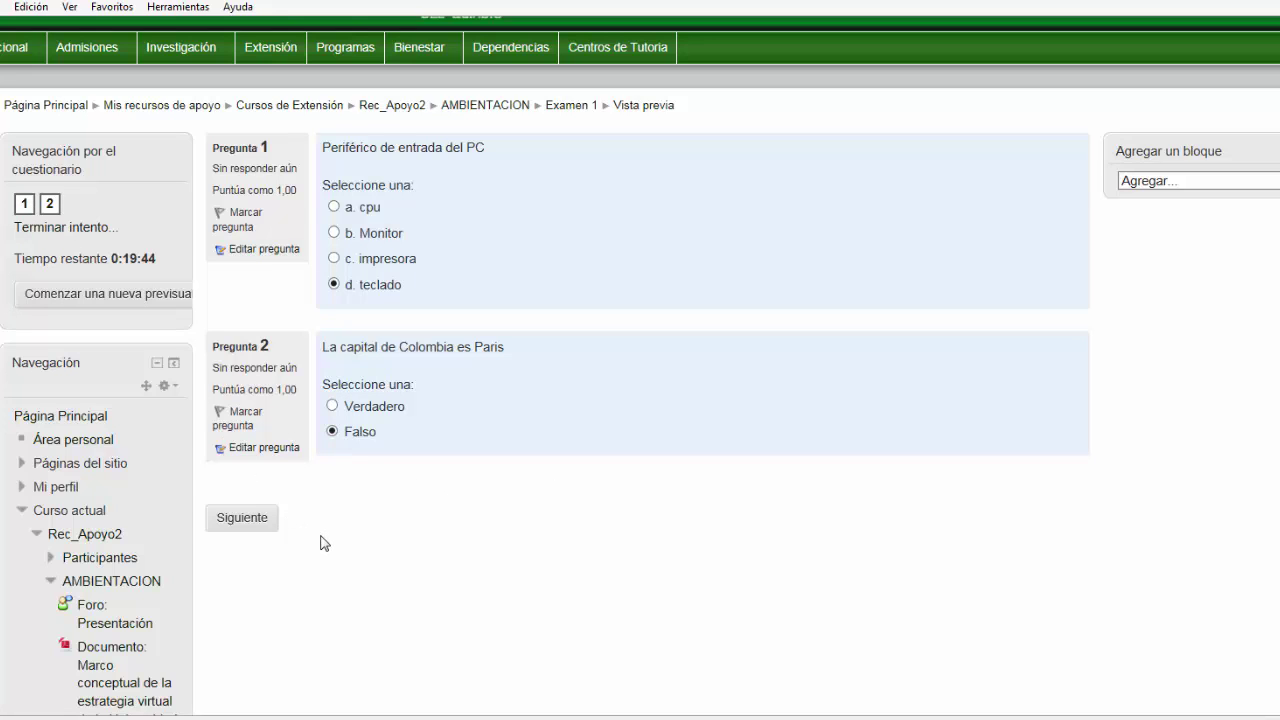
scroll(325, 538, down, 2)
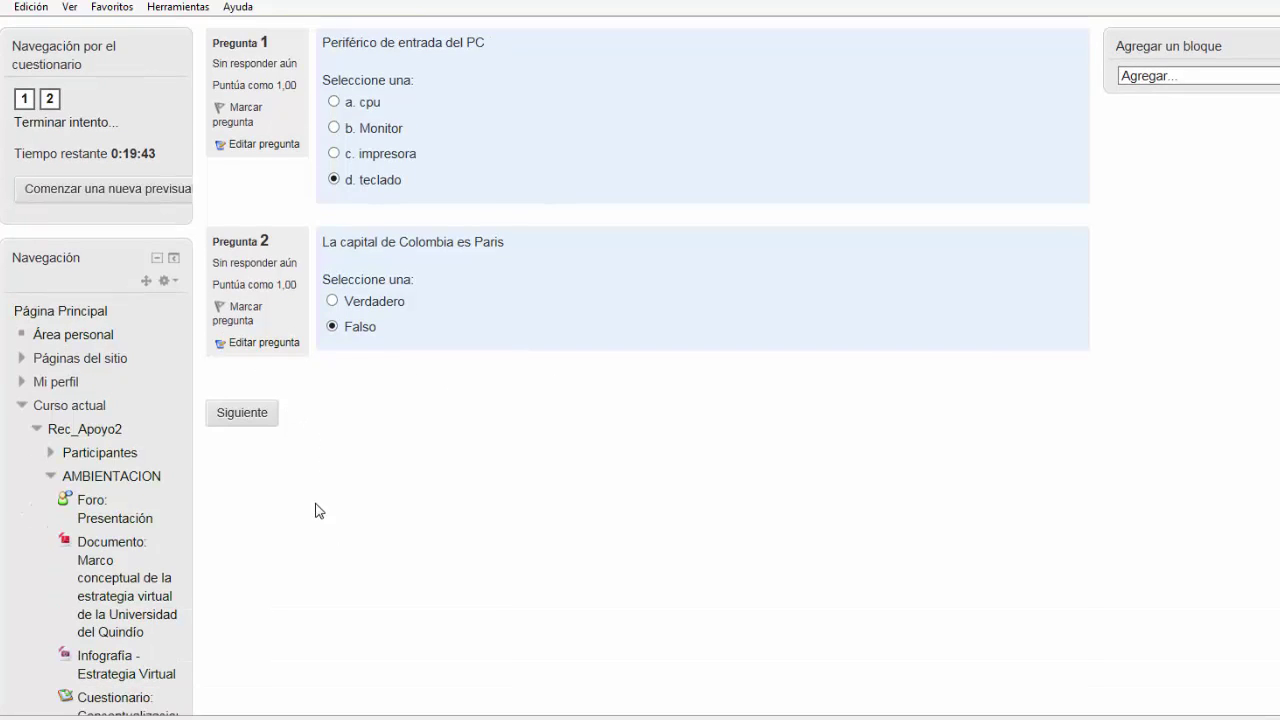
click(246, 418)
scroll(937, 371, down, 1)
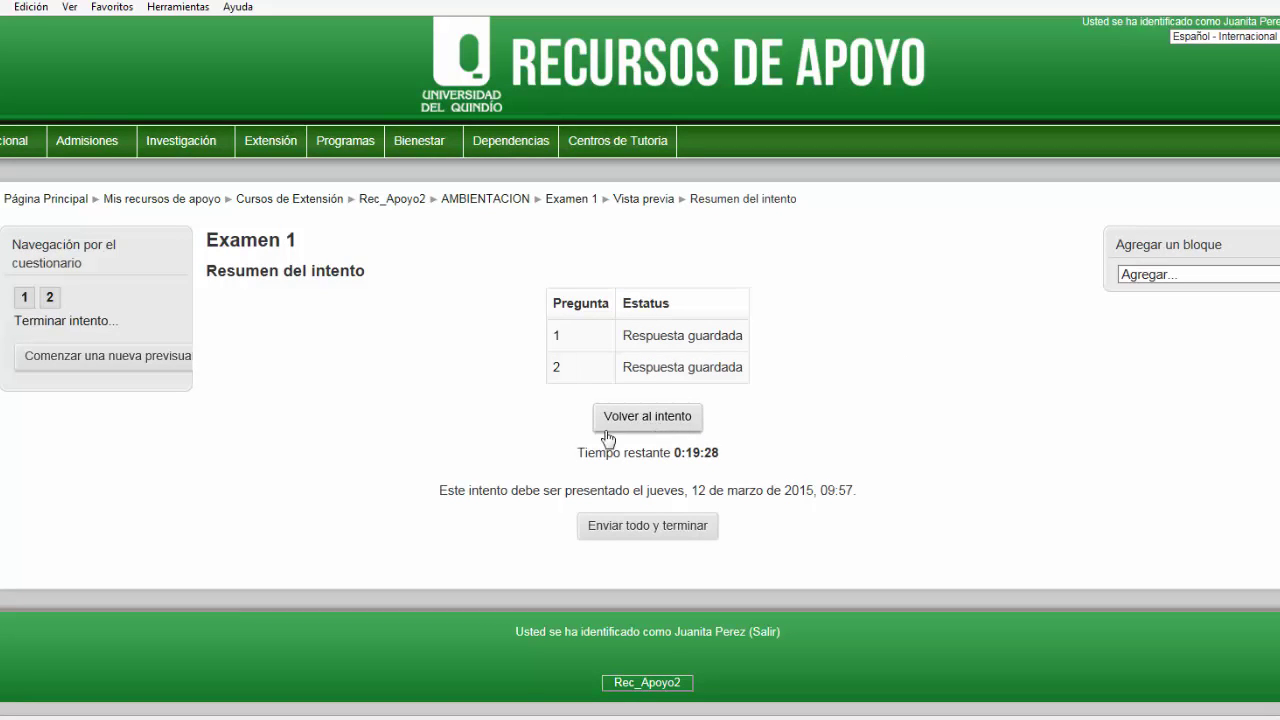
click(650, 533)
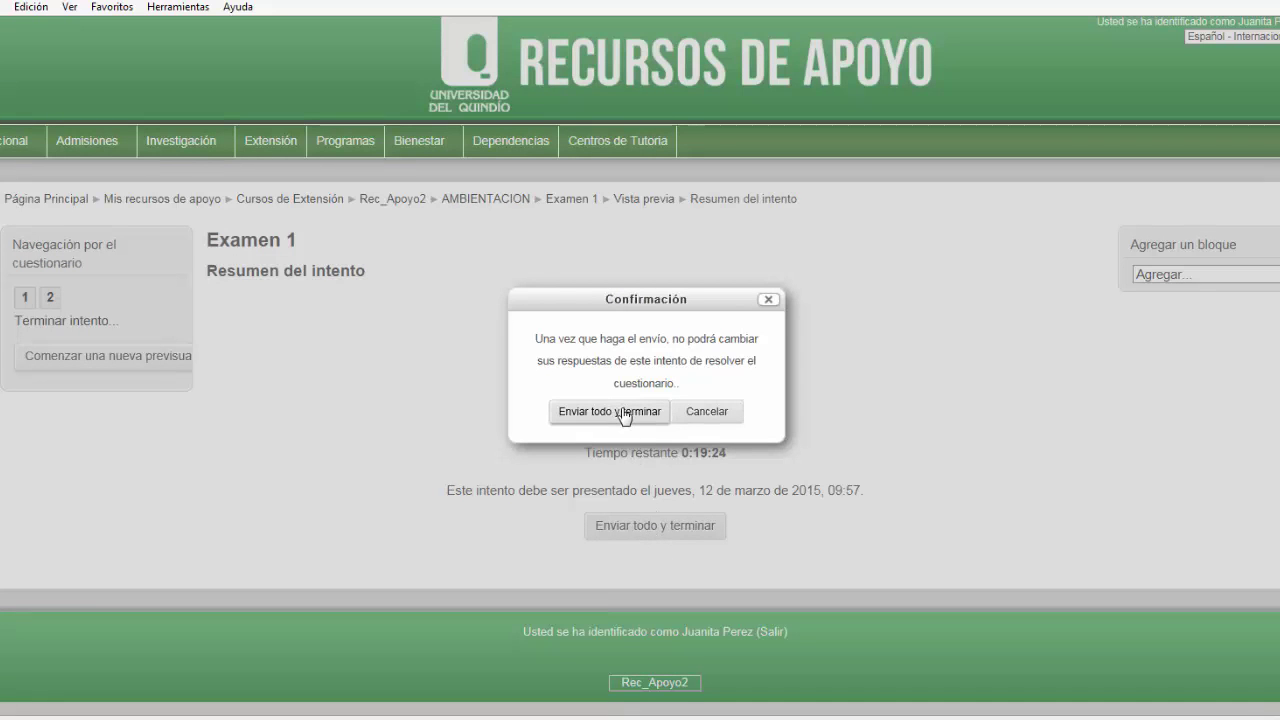
click(622, 413)
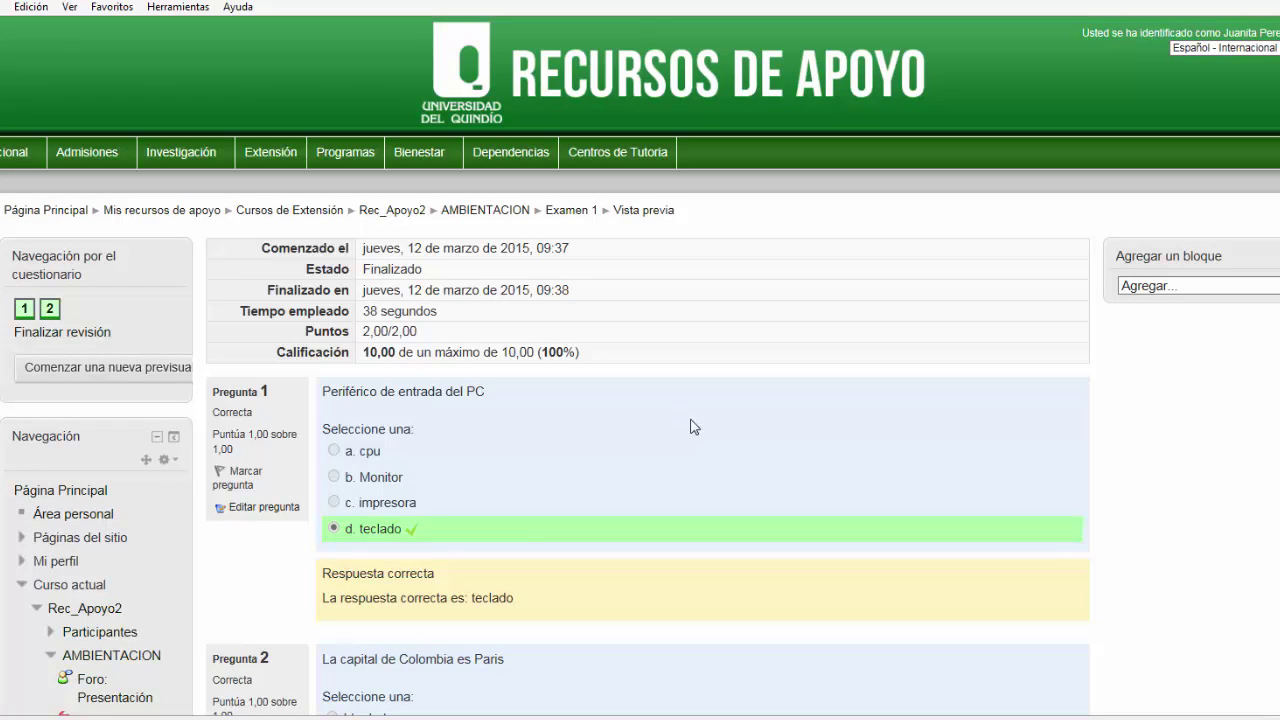
Review the graded answers of the preview attempt and return to editing the quiz Examen 1
scroll(703, 420, down, 3)
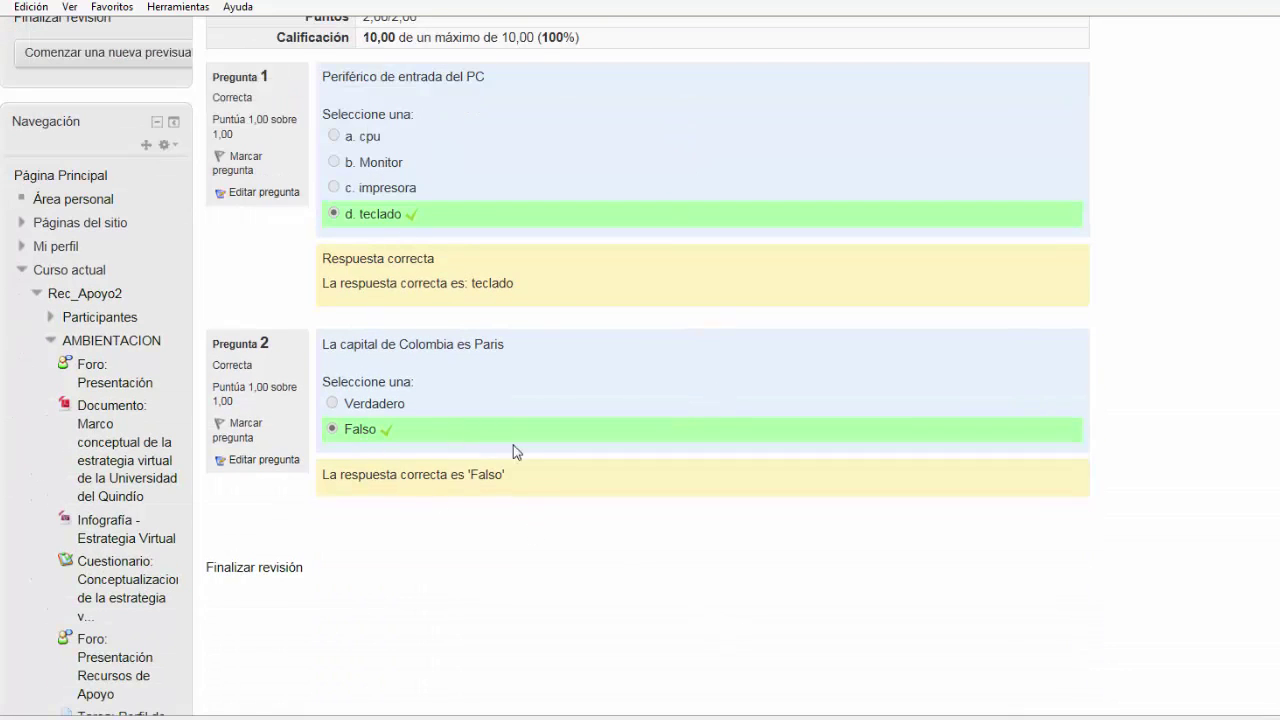
scroll(466, 440, down, 4)
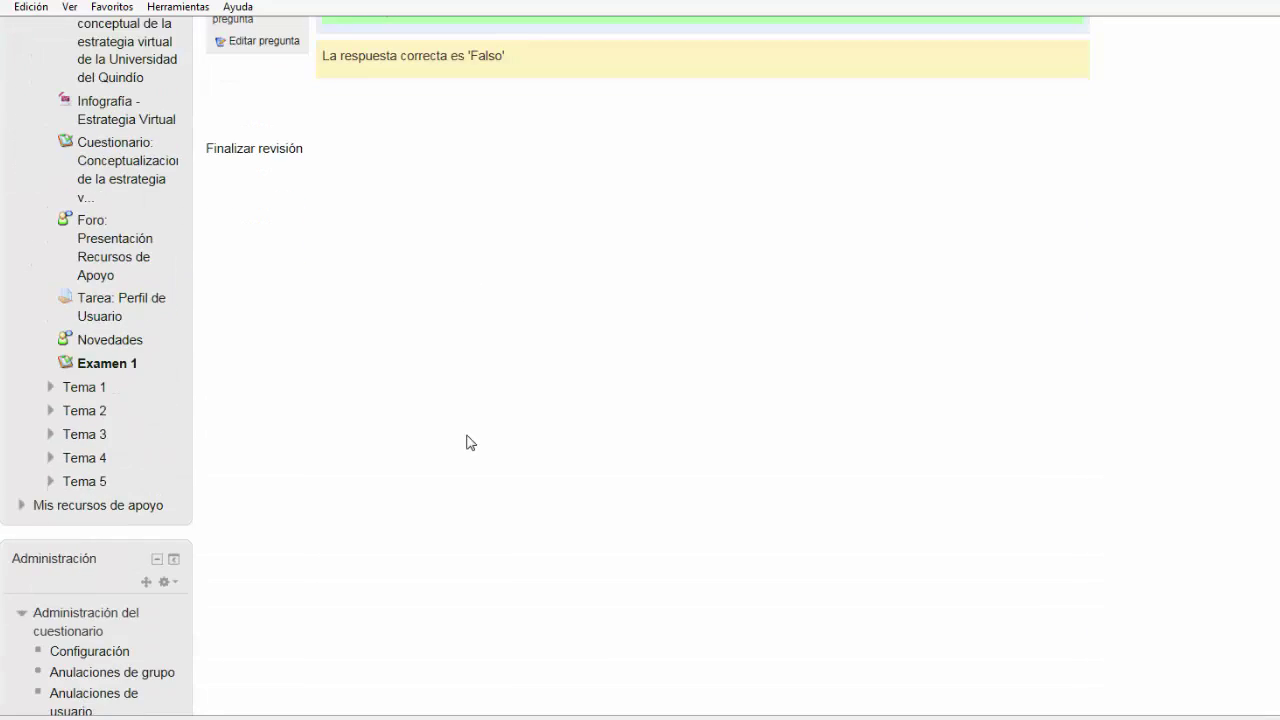
scroll(470, 442, down, 2)
scroll(466, 440, down, 1)
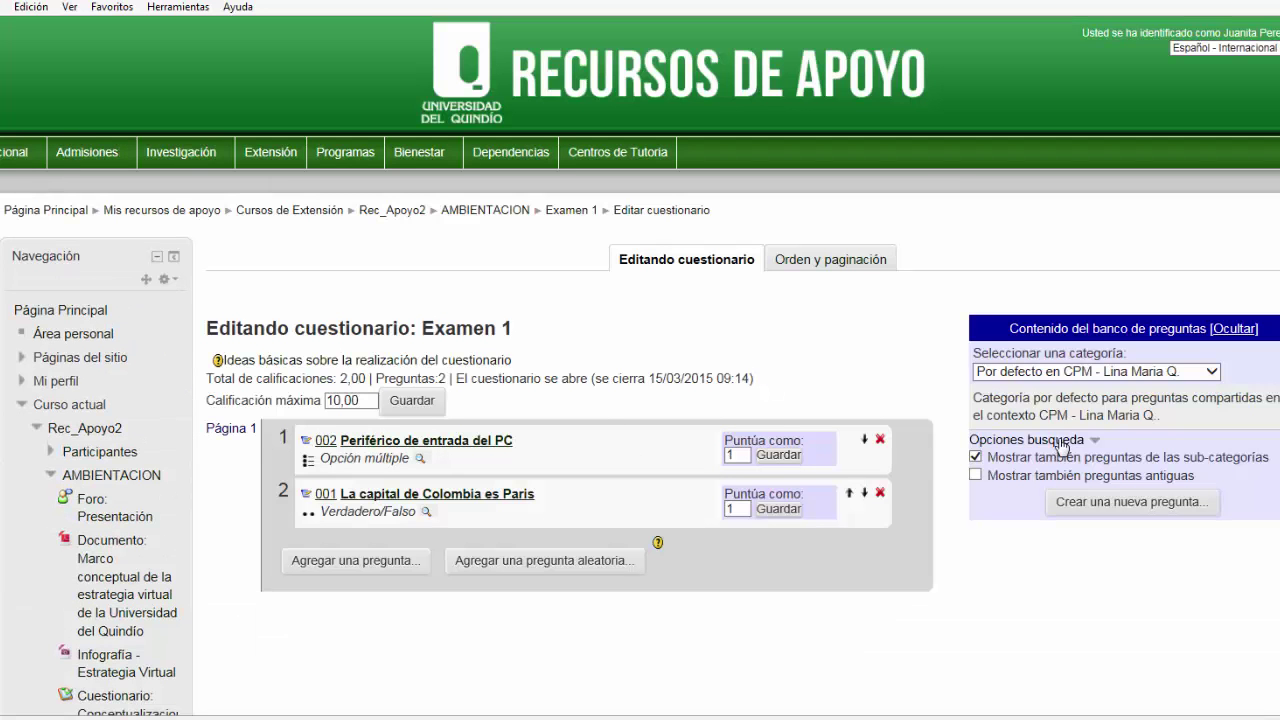
Show the question bank contents for the category "Por defecto en Examen 1" and examine its questions beside the quiz
click(1200, 372)
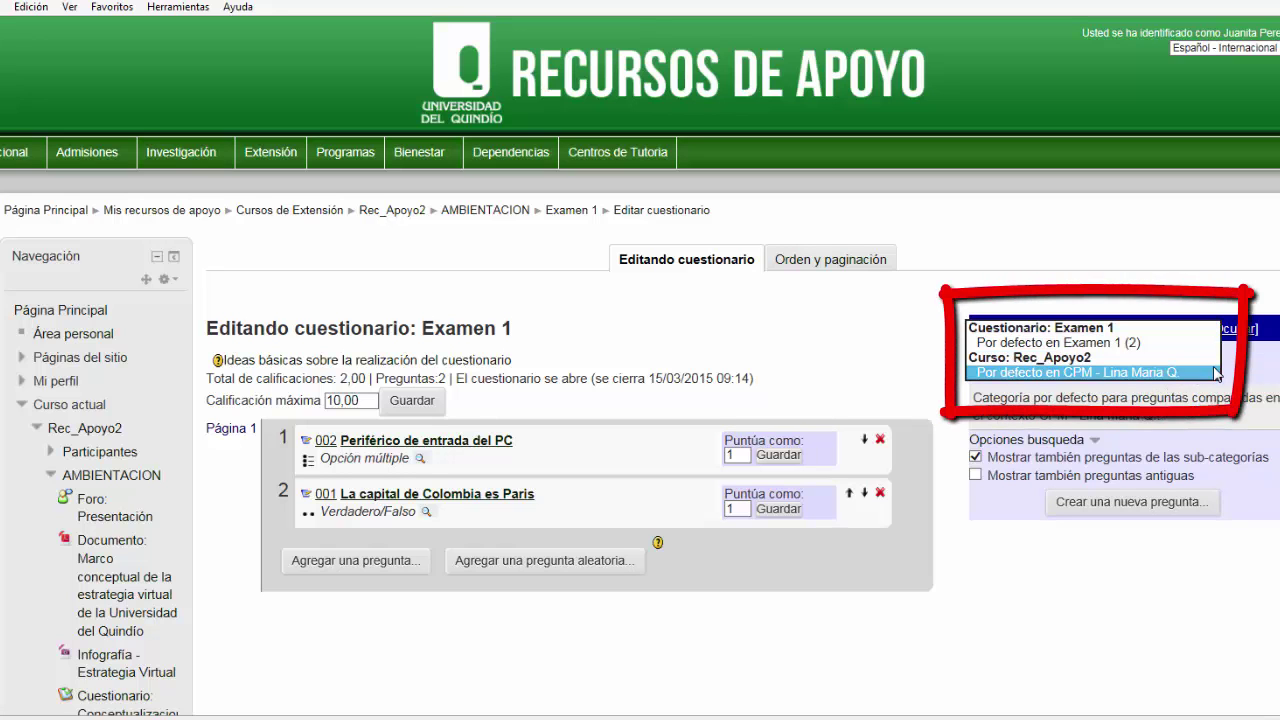
click(1166, 343)
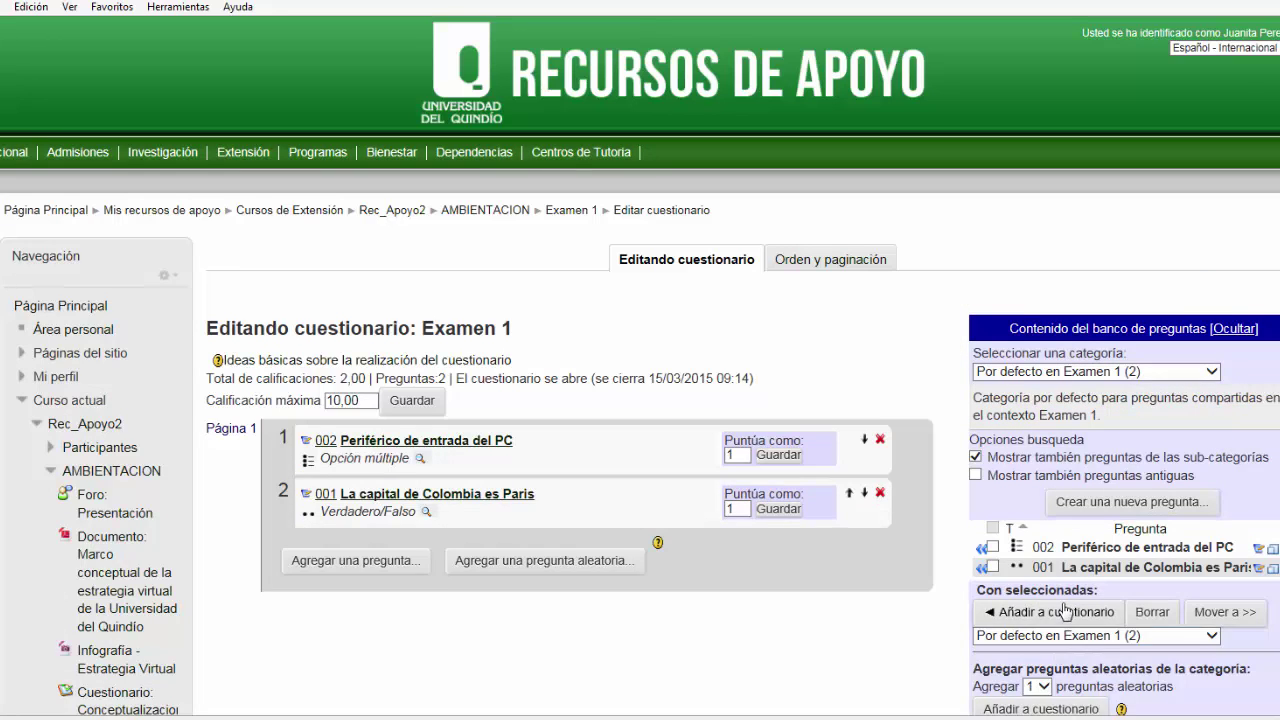
scroll(1027, 465, down, 2)
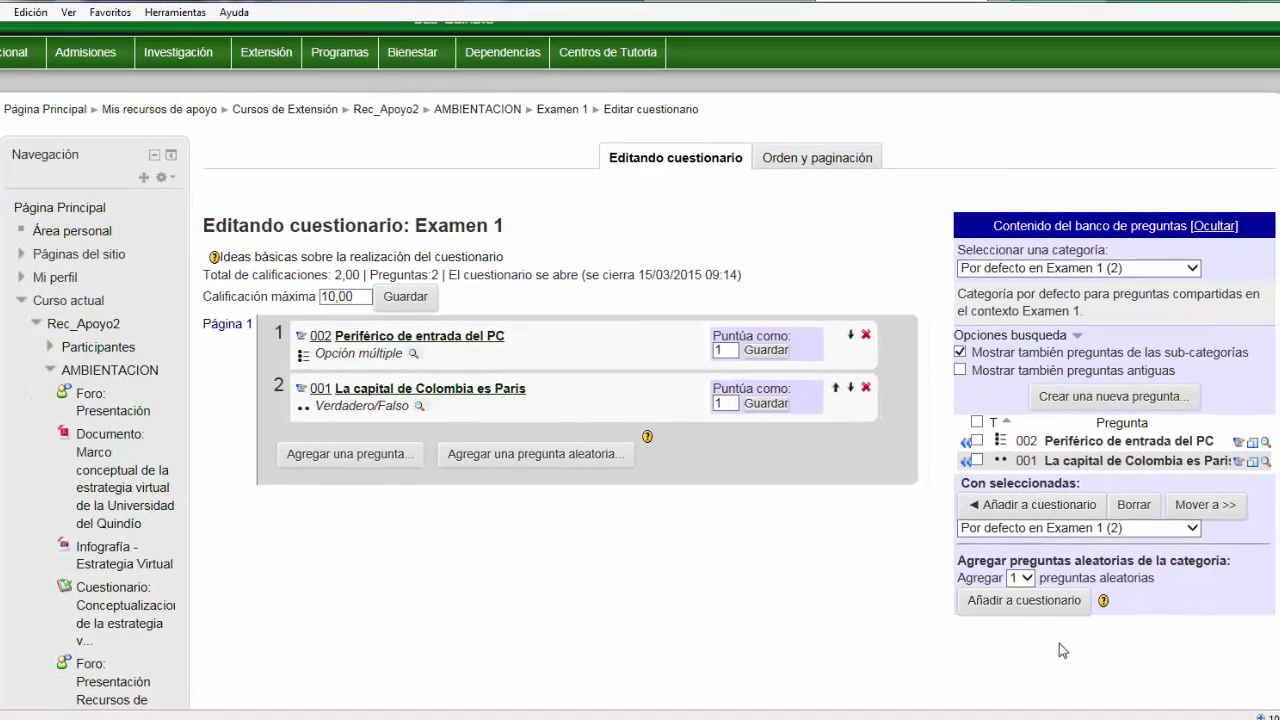
scroll(620, 557, down, 2)
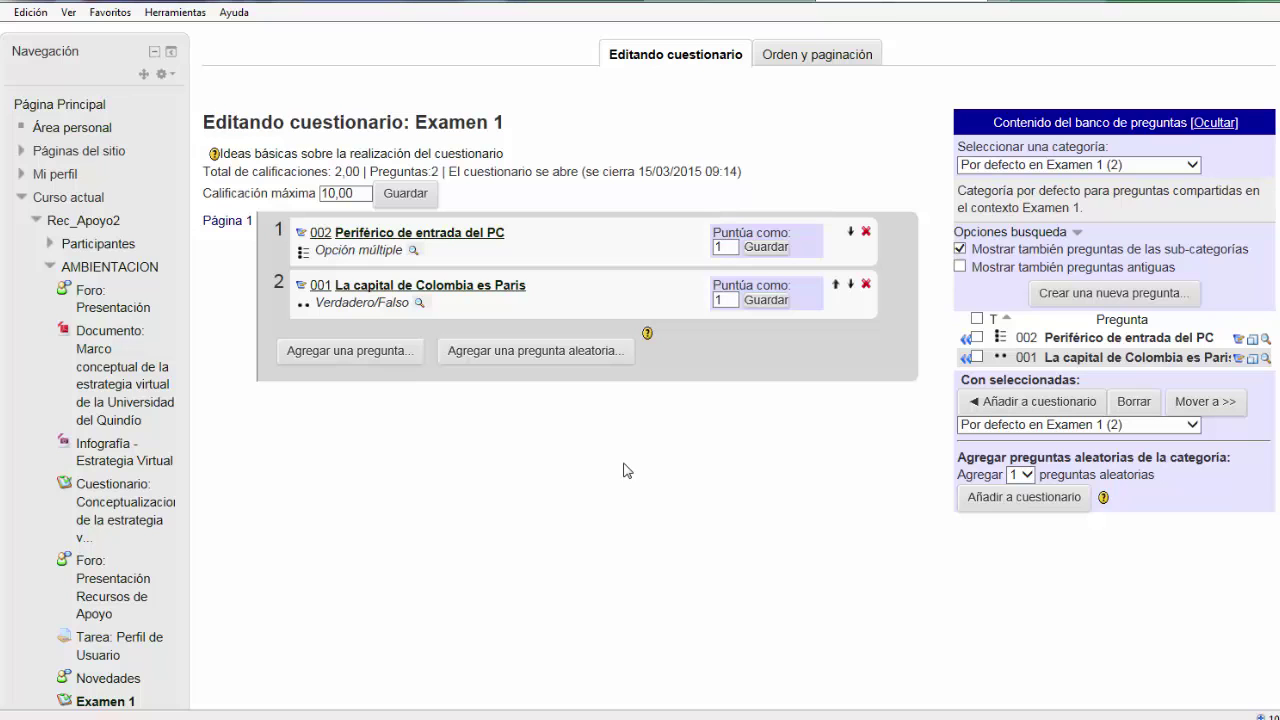
scroll(654, 462, up, 4)
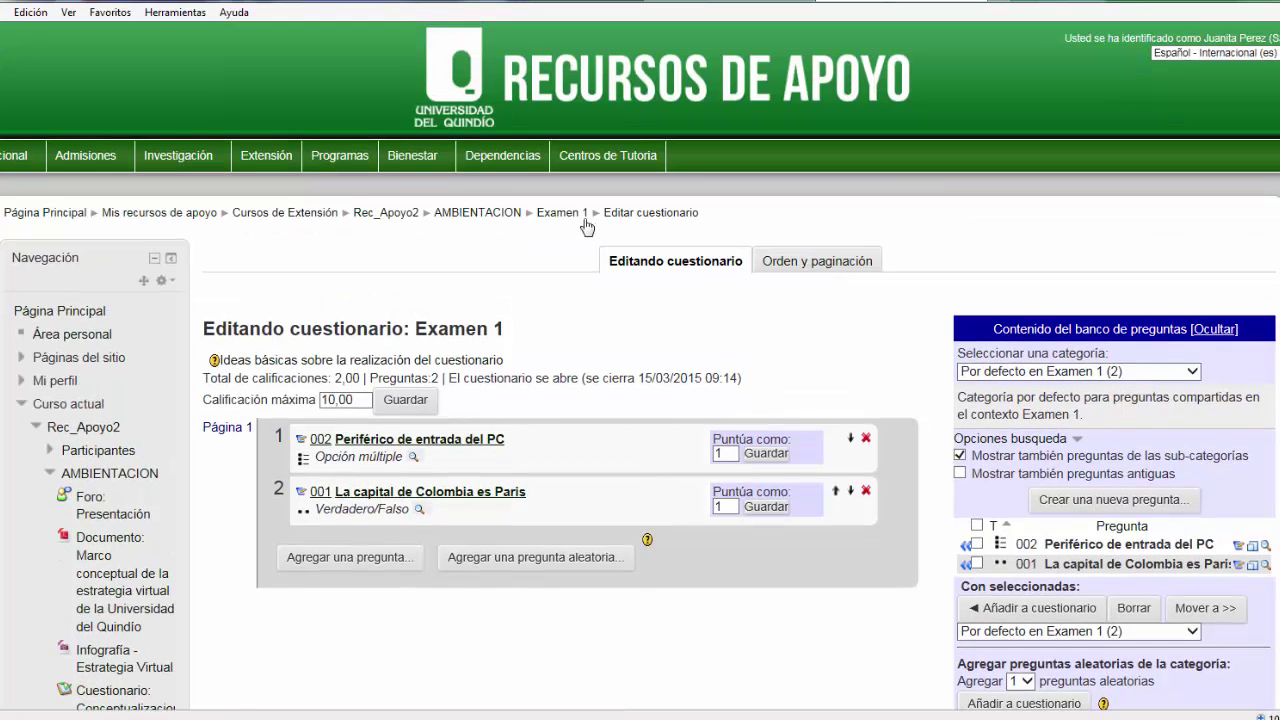
Open the quiz Examen 1 from the course's AMBIENTACION section and review its dates, time limit and previous attempt summary
click(466, 219)
scroll(1045, 410, down, 6)
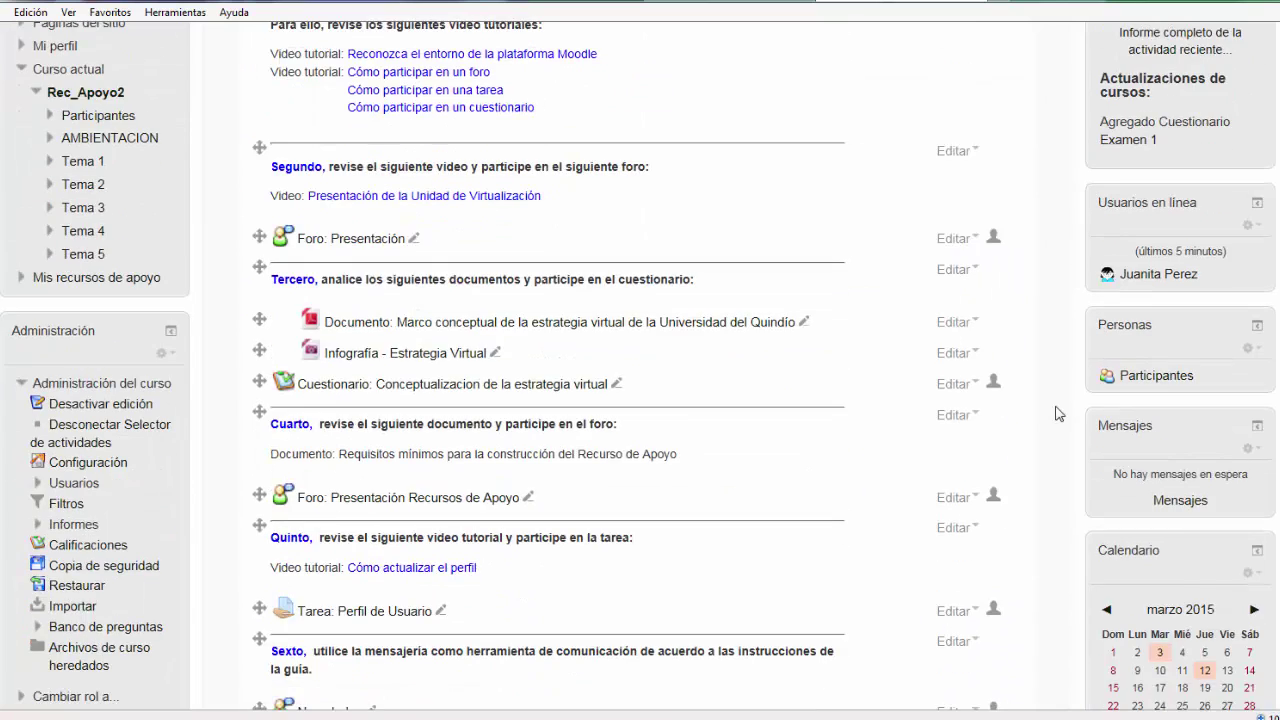
scroll(1058, 415, down, 5)
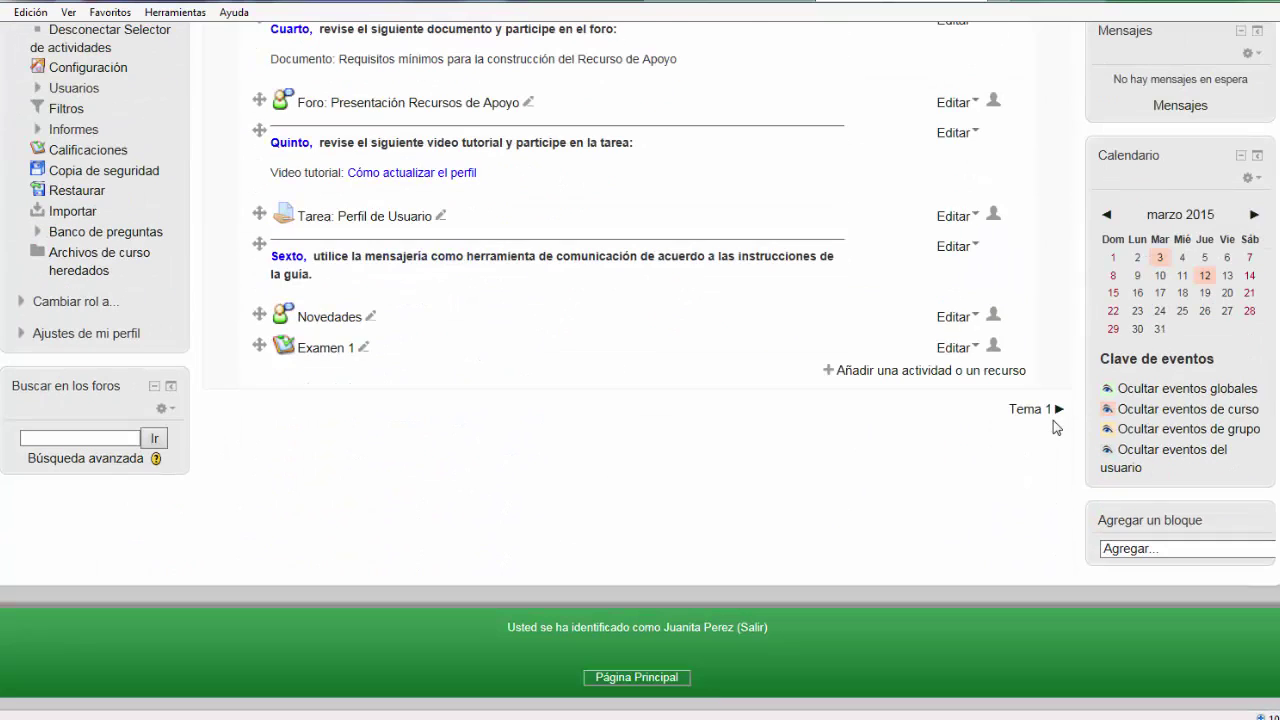
click(318, 352)
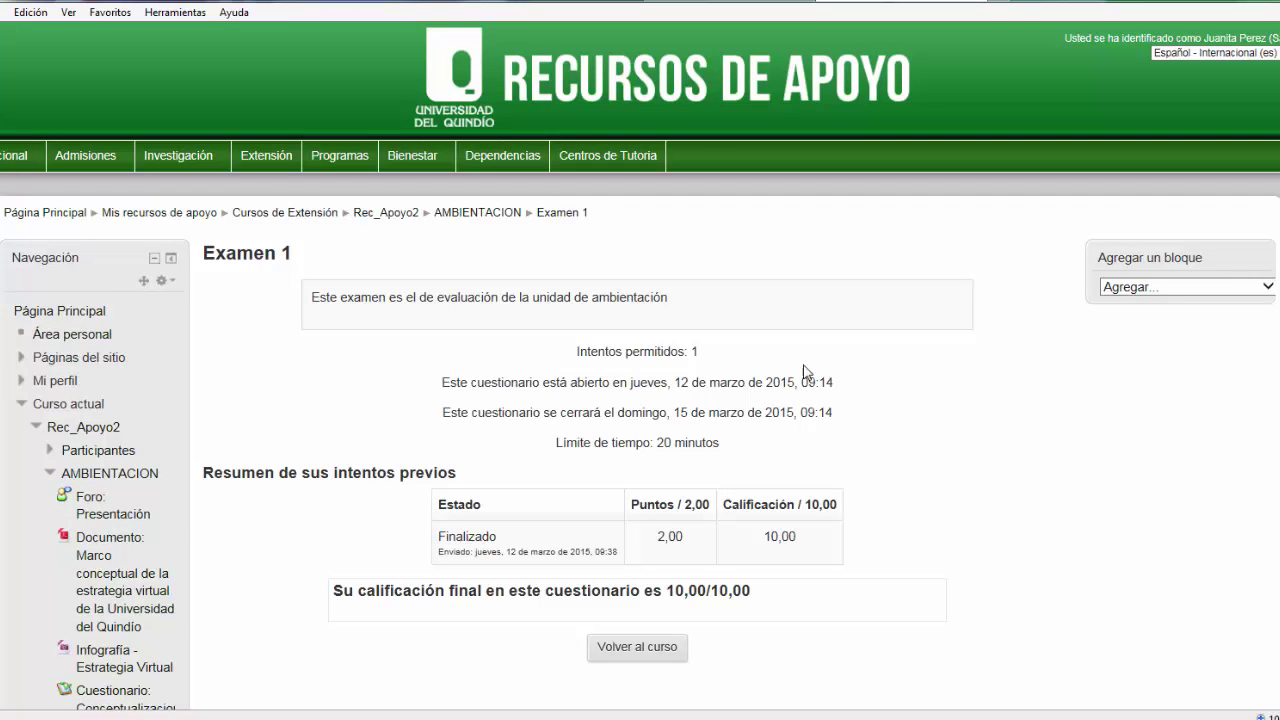
scroll(1035, 412, down, 1)
scroll(1038, 417, down, 1)
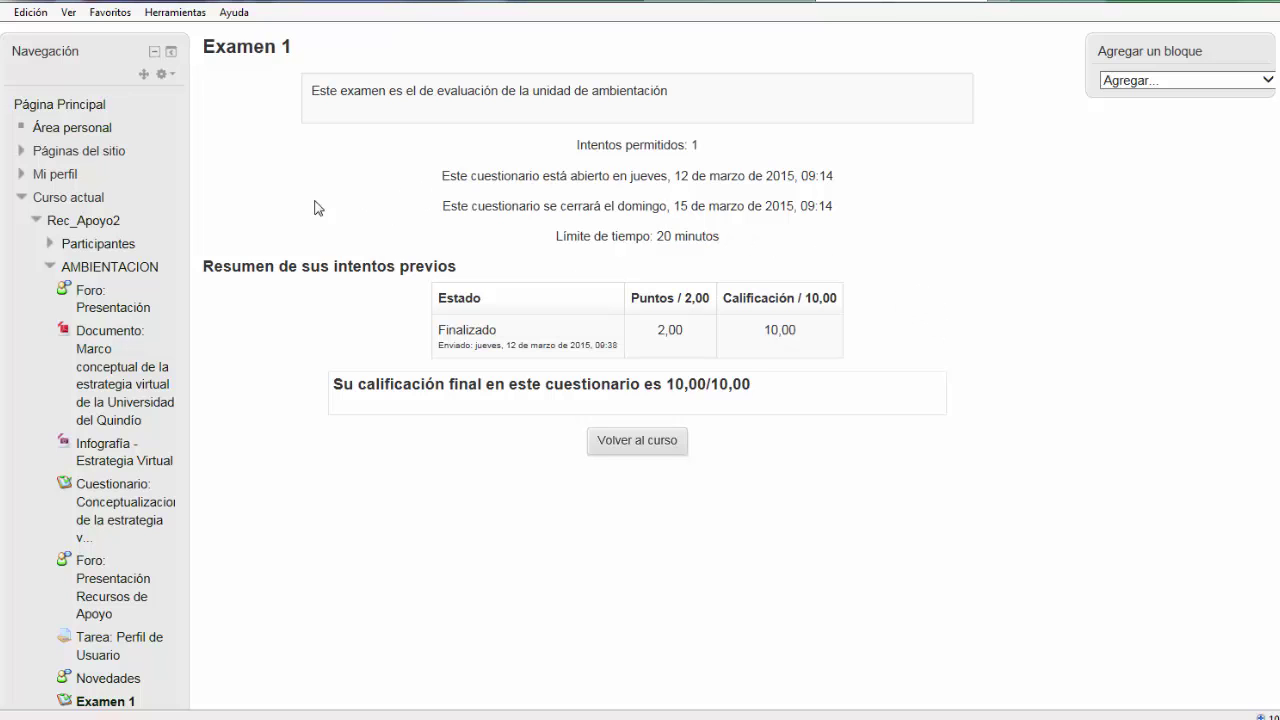
scroll(283, 219, down, 1)
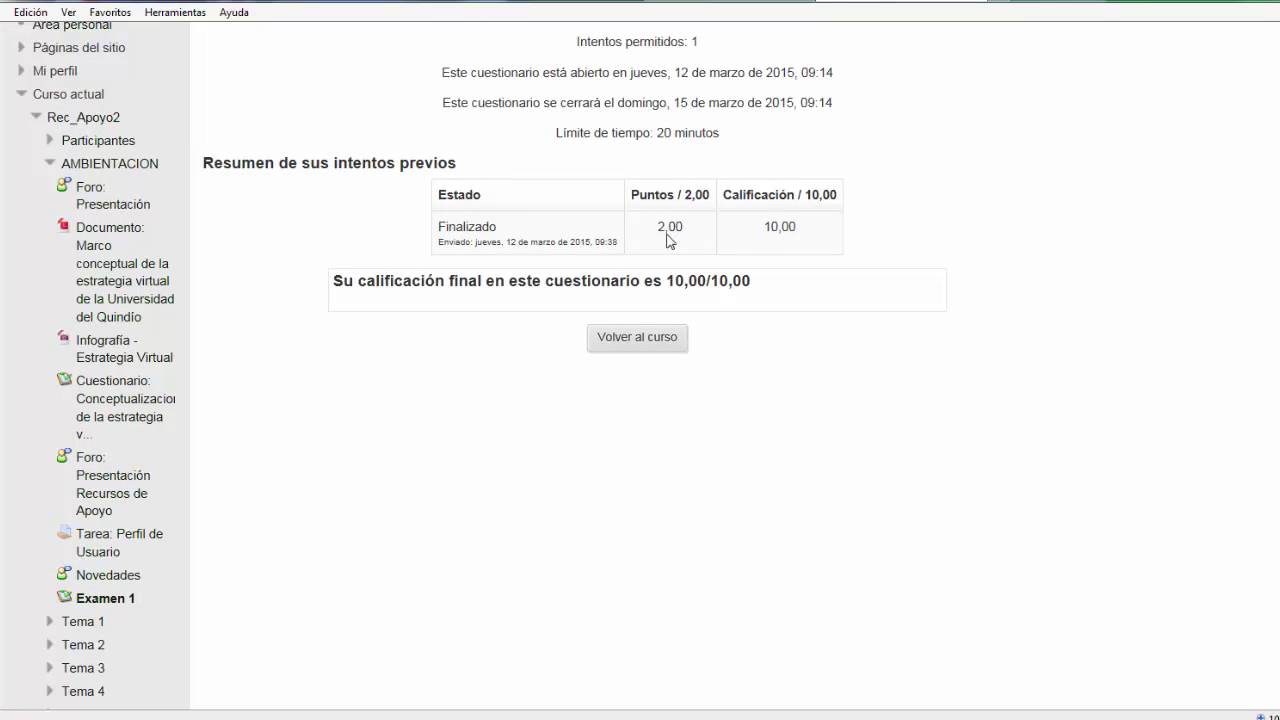
scroll(315, 213, up, 2)
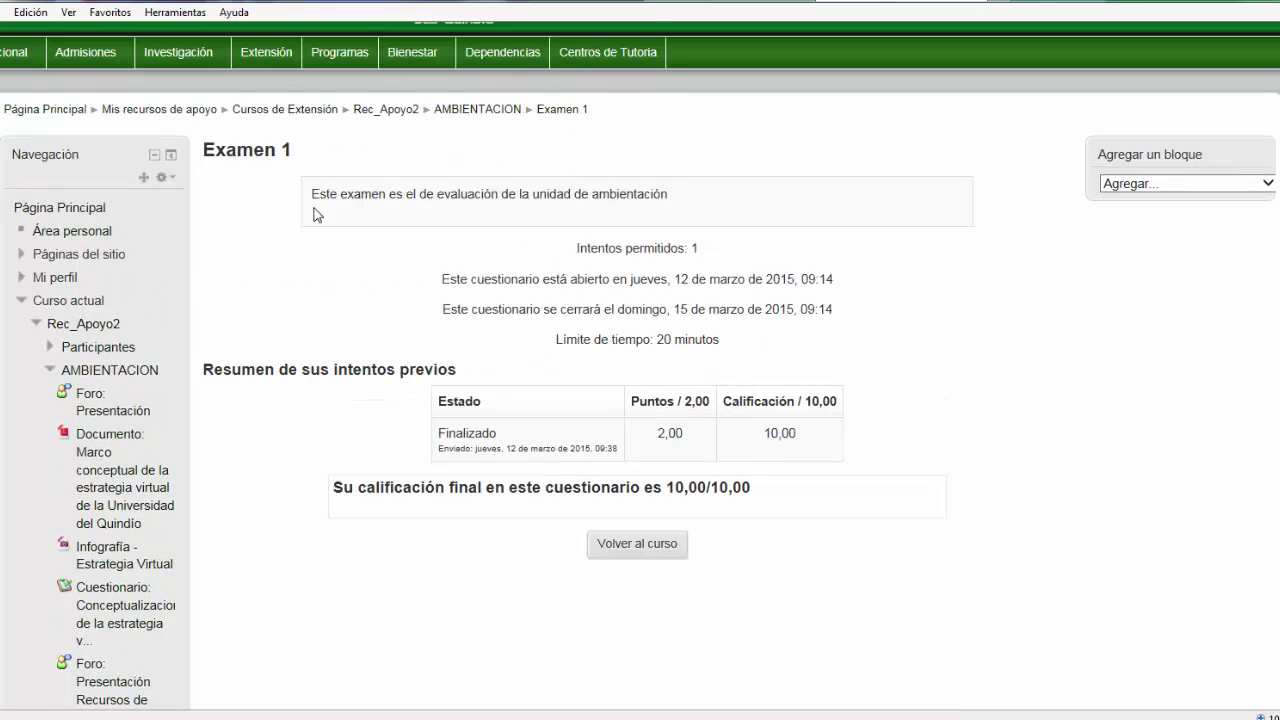
Open the grades report in the results of the quiz Examen 1 and examine its attempts and report options
scroll(315, 213, down, 6)
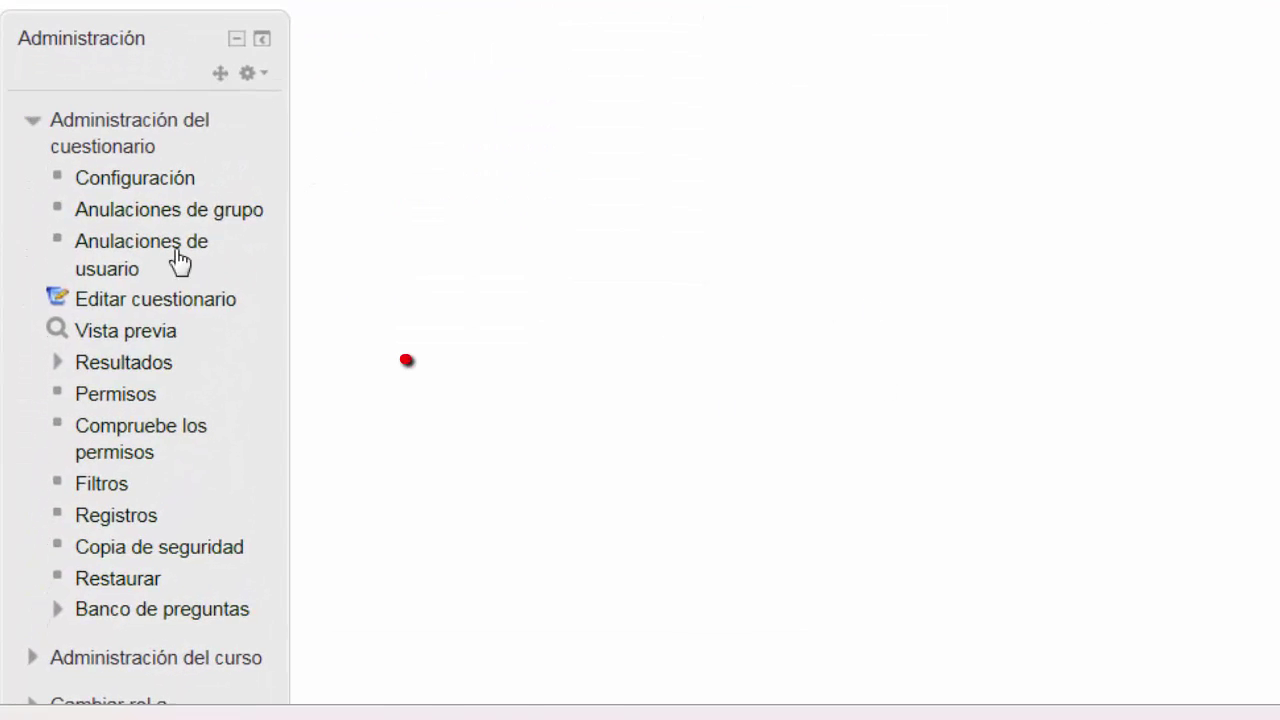
click(123, 370)
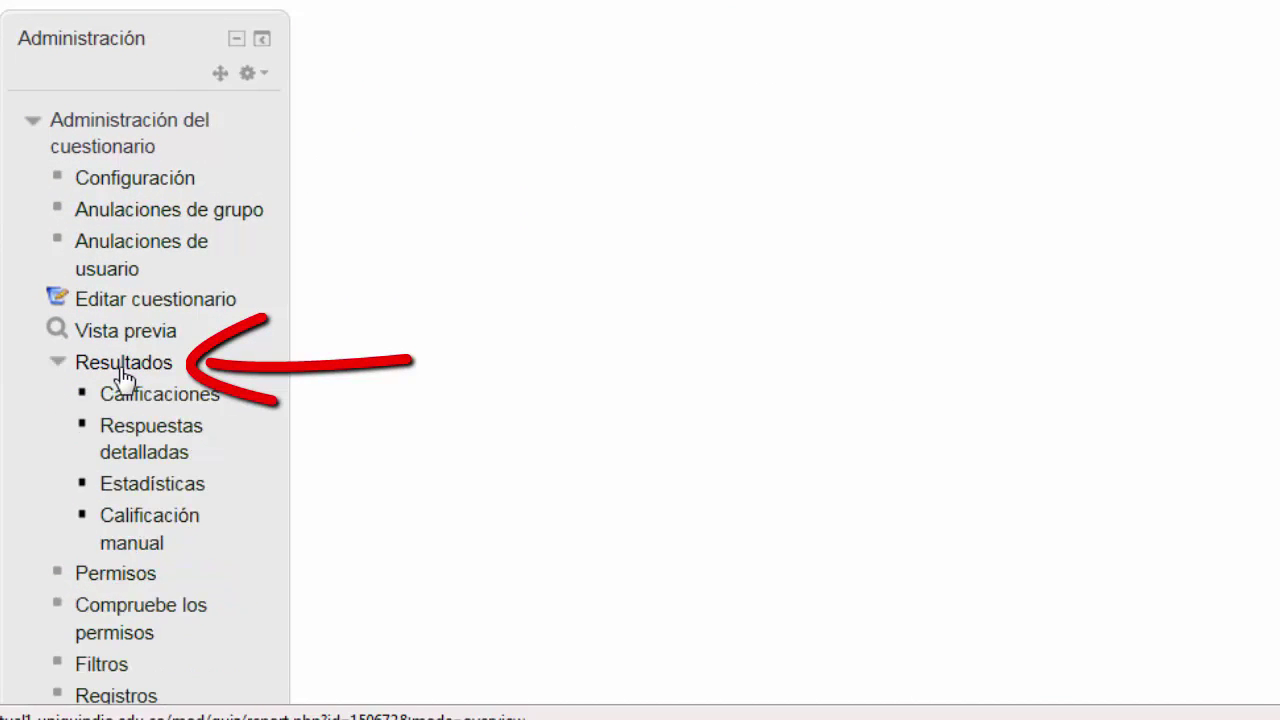
click(139, 480)
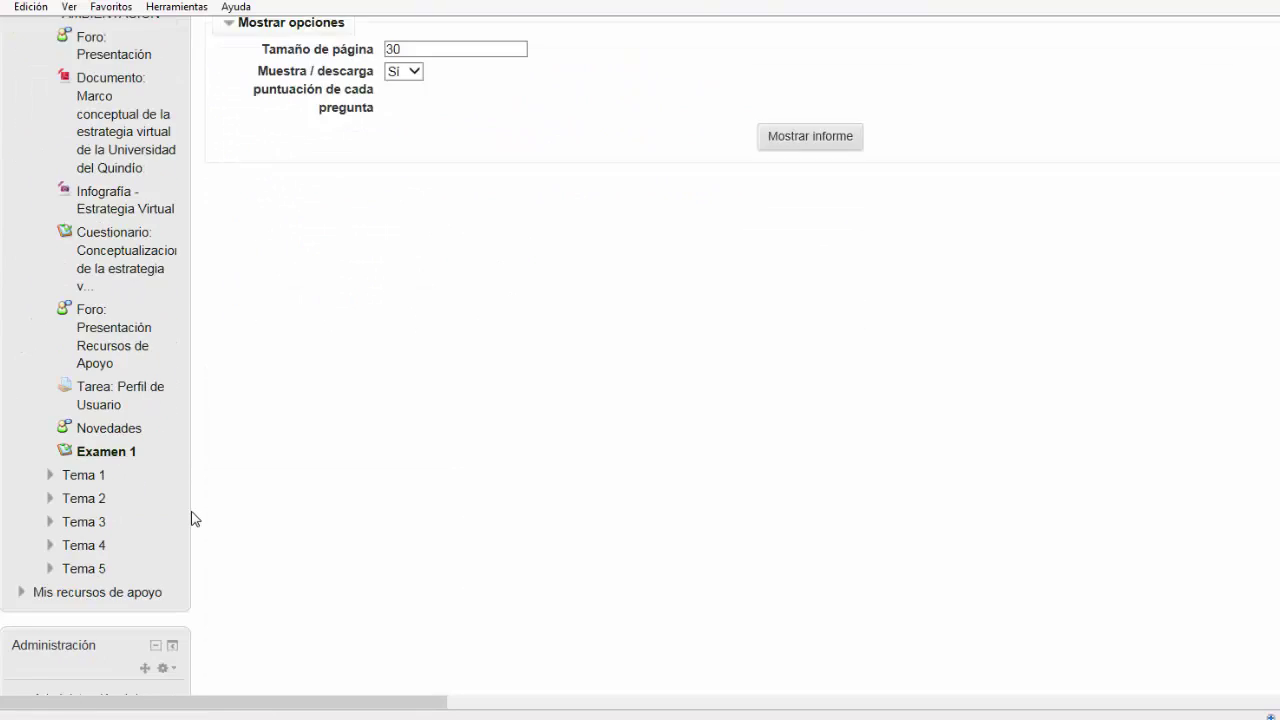
scroll(194, 518, up, 1)
scroll(194, 518, up, 4)
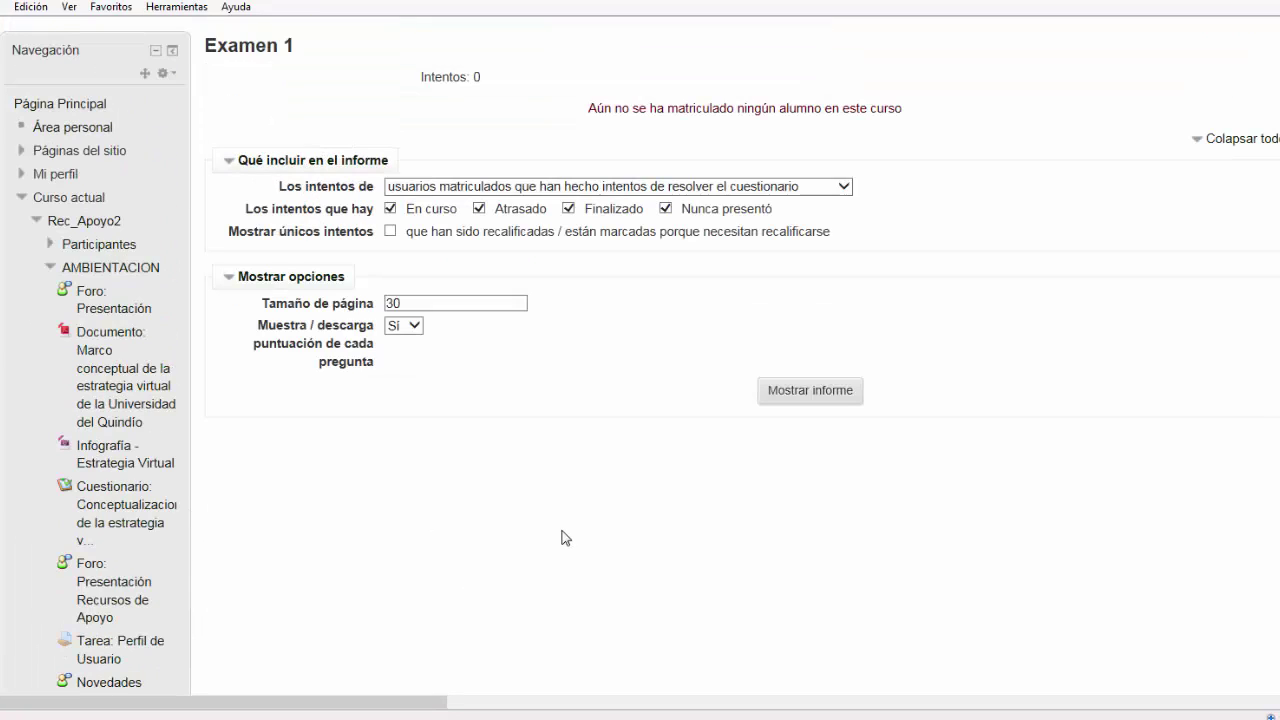